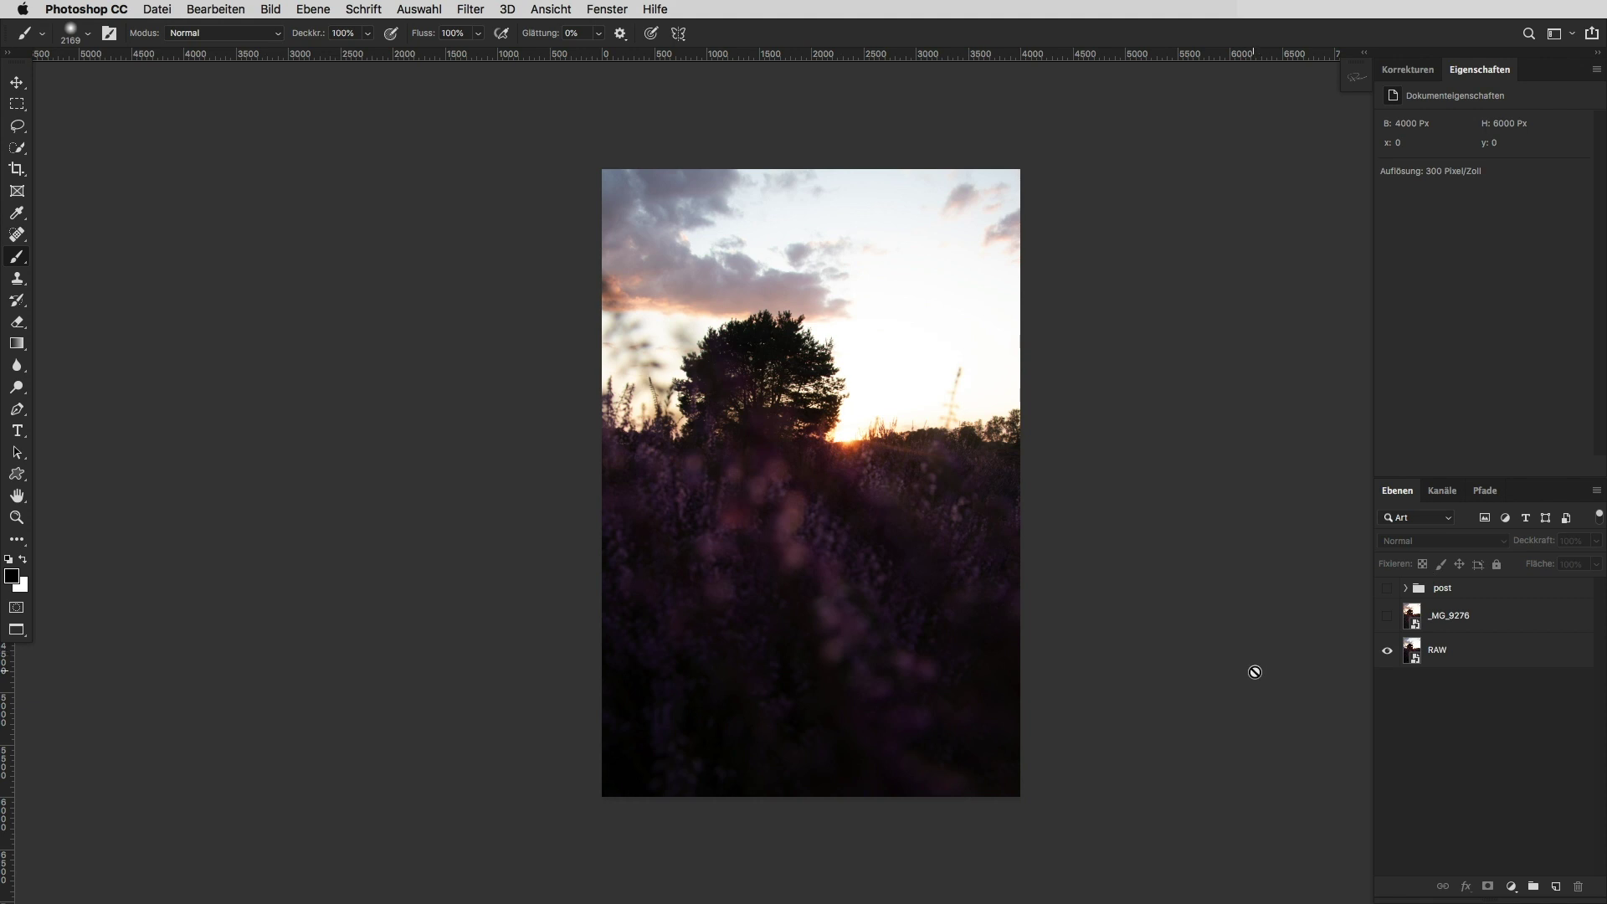
Compare the photo with and without _MG_9276, leave it visible, and open its Camera Raw settings
click(1388, 617)
click(1387, 618)
click(1388, 618)
click(1387, 618)
click(1387, 617)
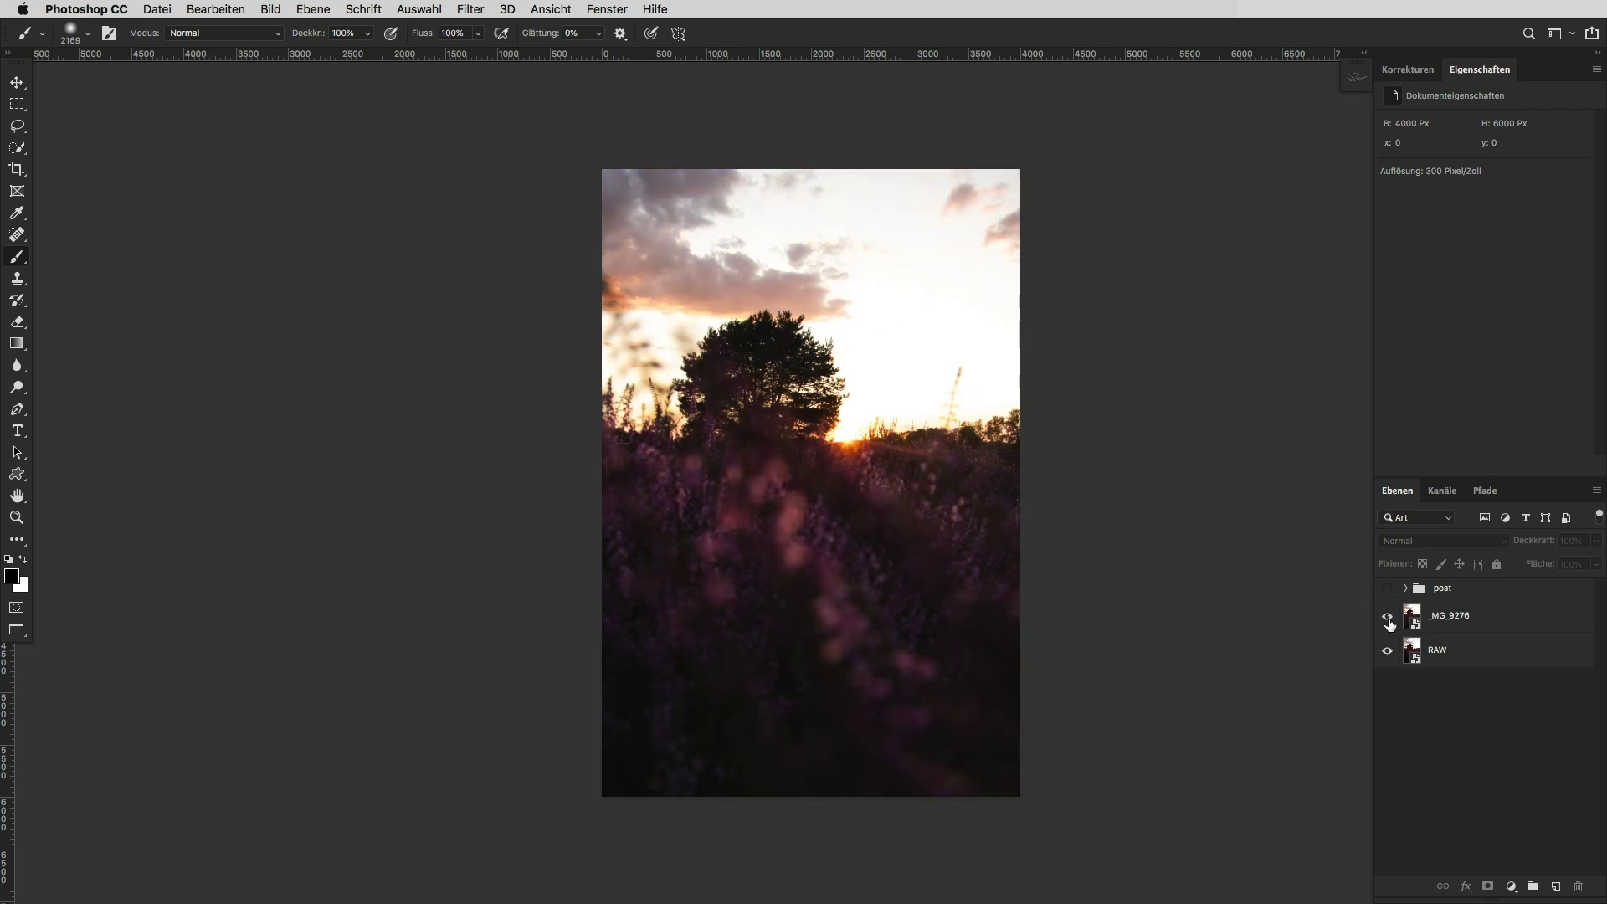
click(1388, 618)
double_click(1415, 627)
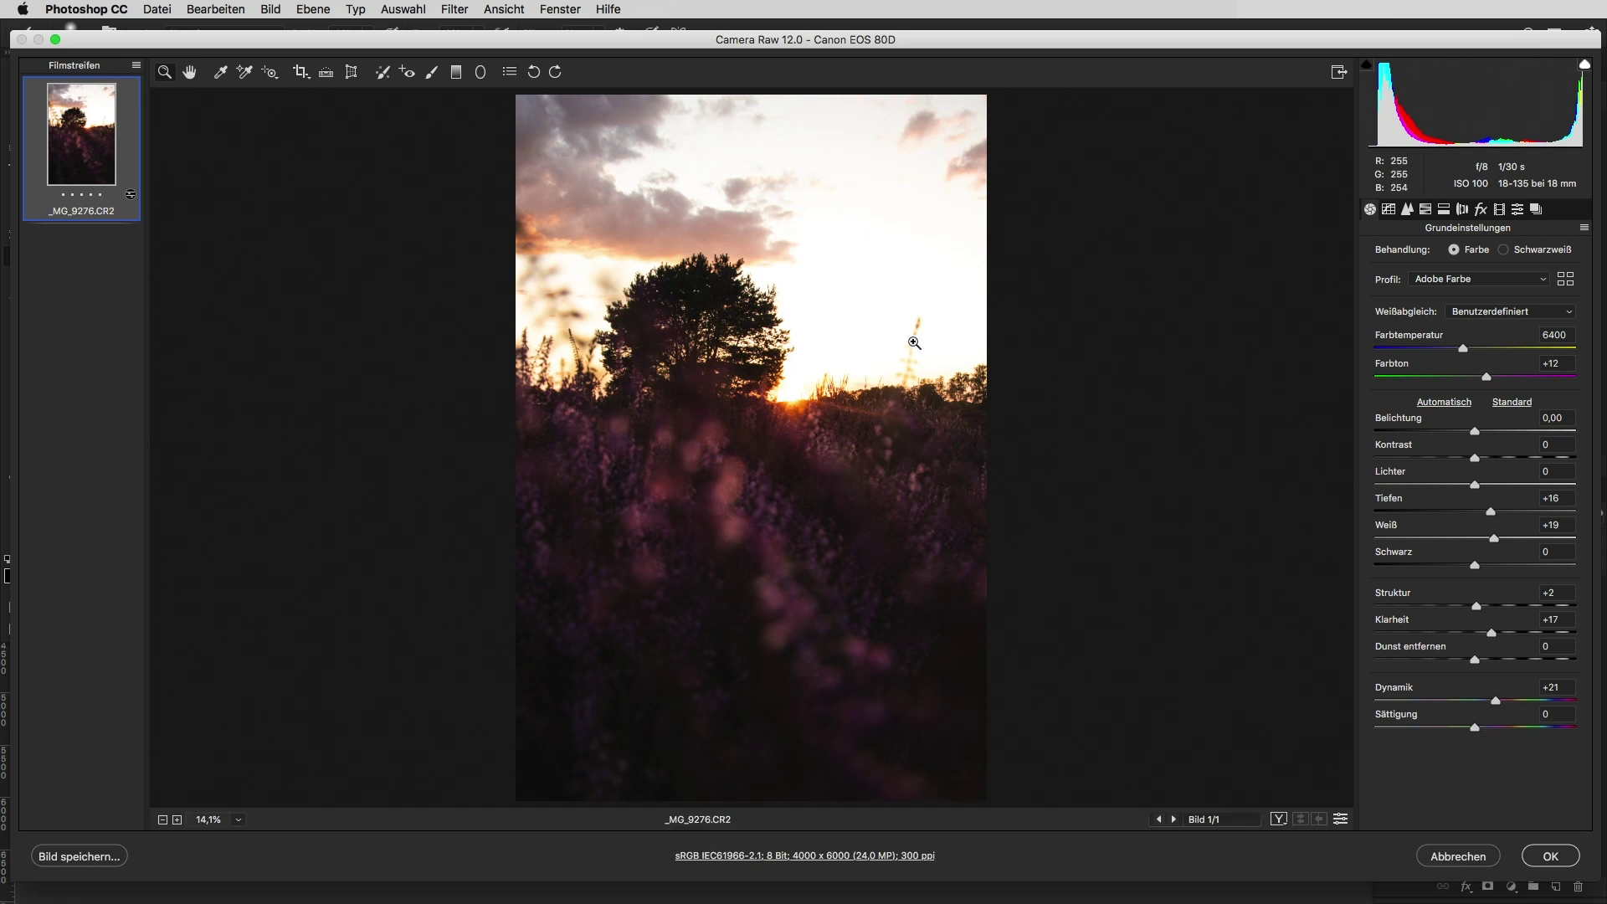
Try Lichter (highlights) at -100 in Camera Raw, then reset it to 0
drag(1475, 484, 1368, 483)
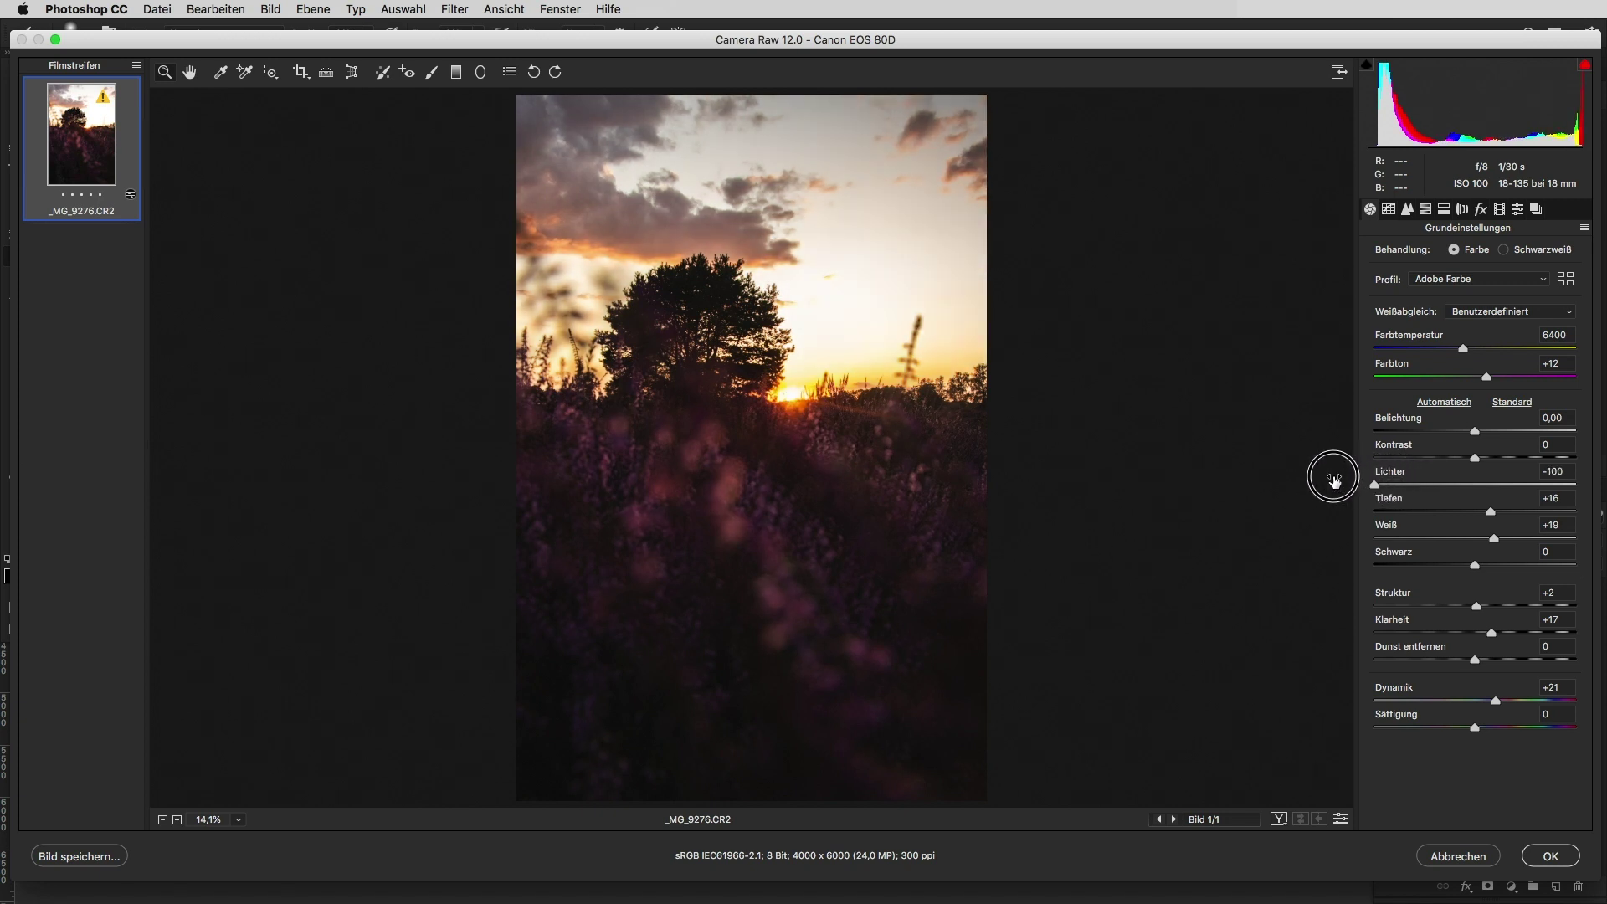
drag(1344, 478, 1354, 475)
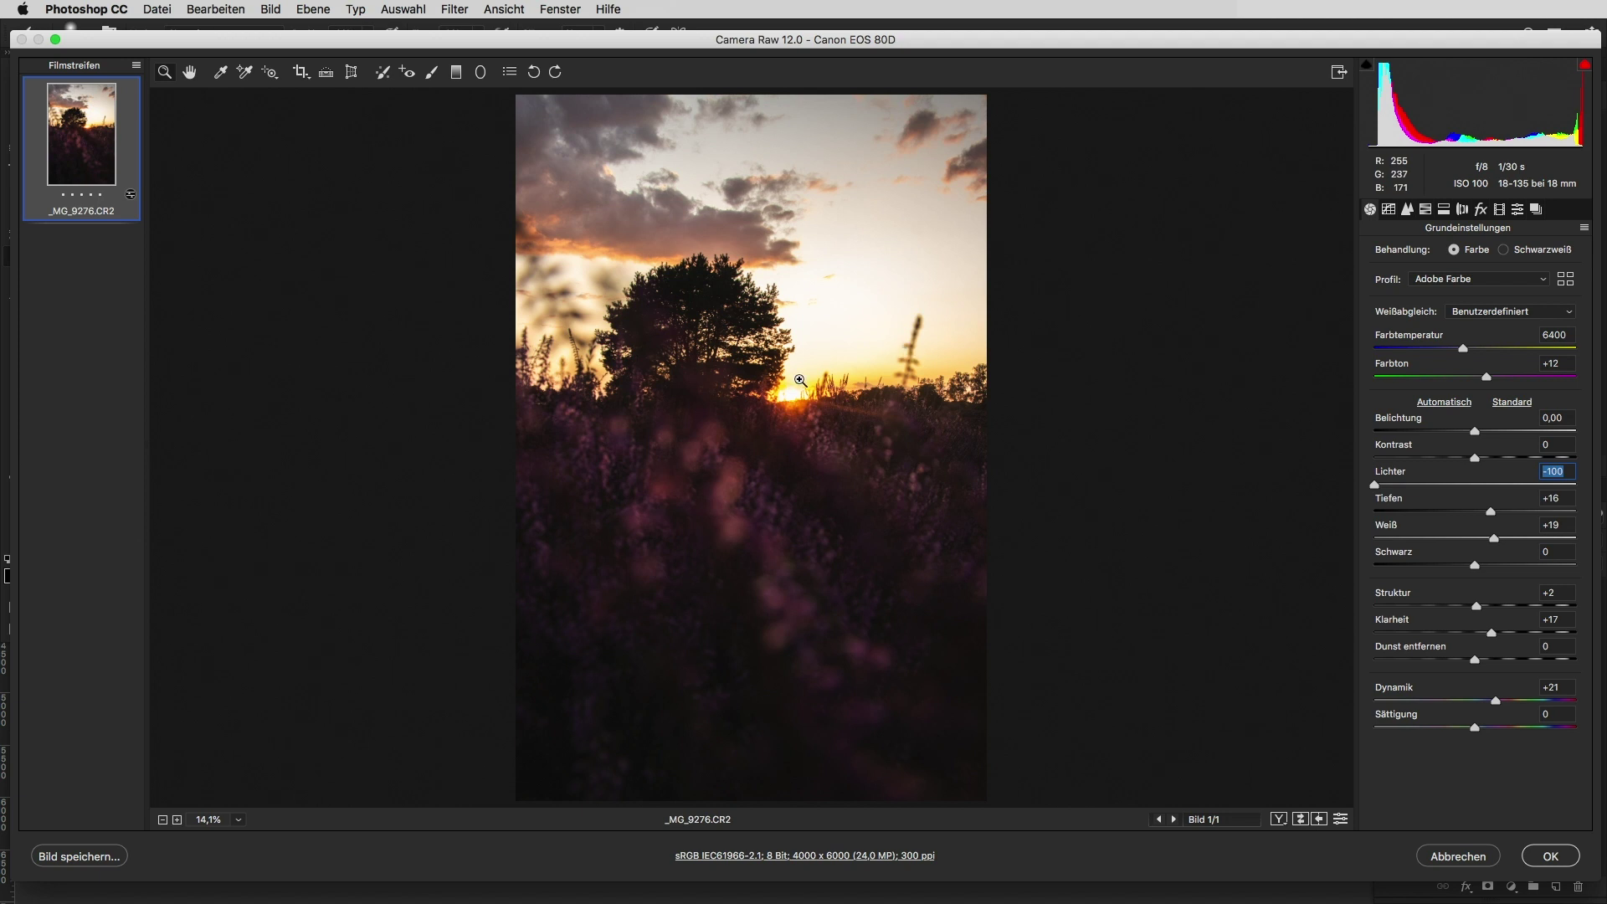
text(0)
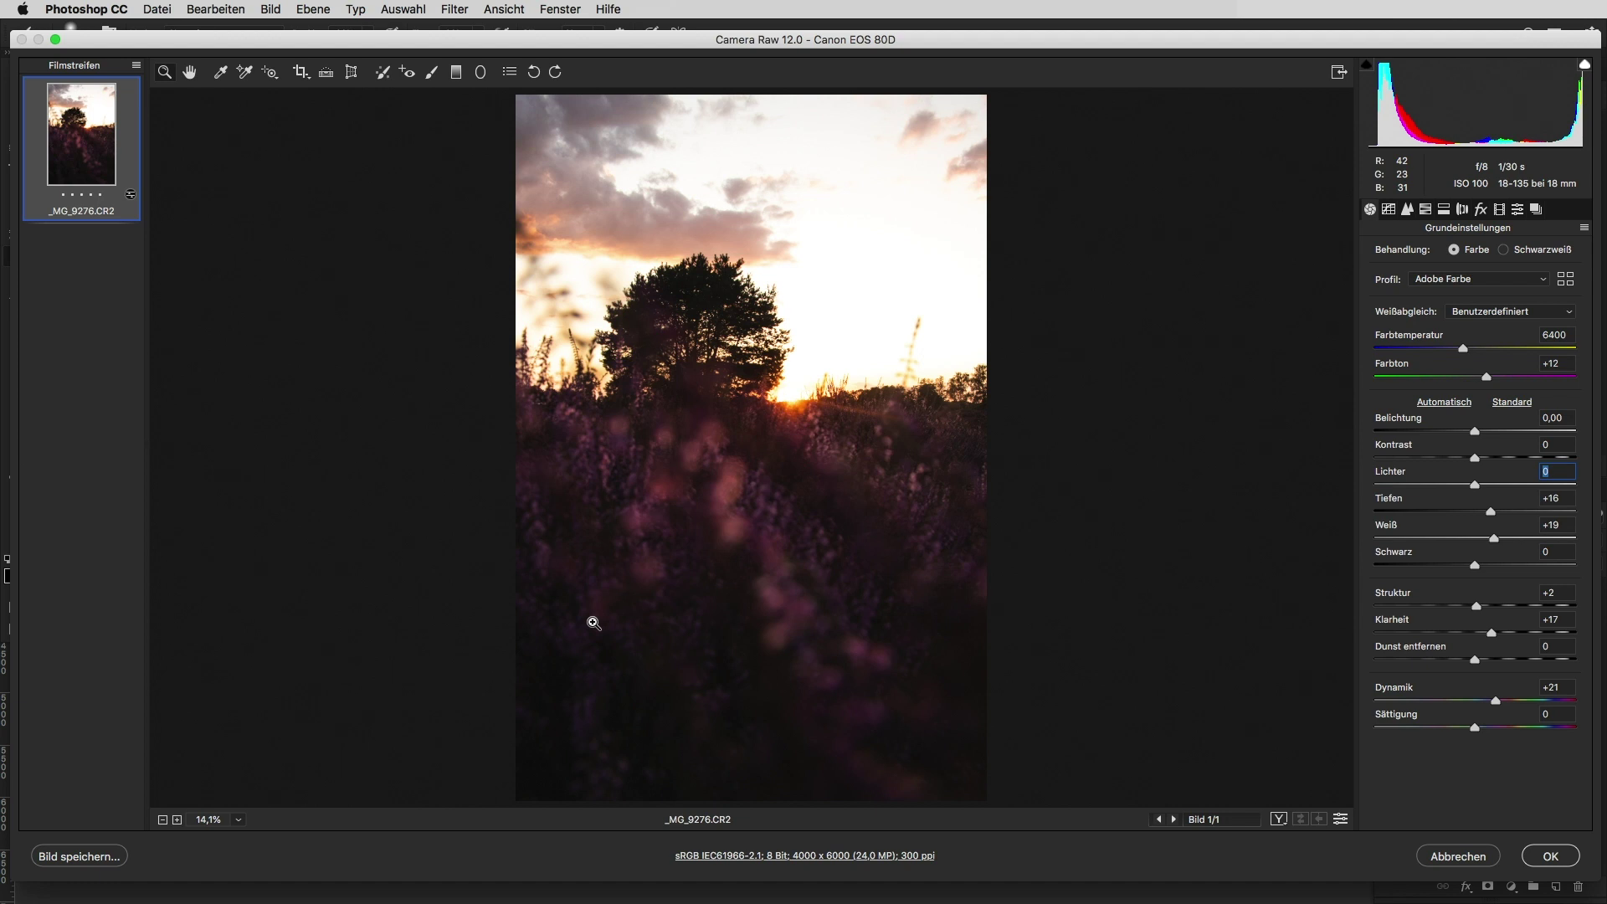
Restore the previous basic settings and bring up the Gradationskurve (tone curve) panel
click(1583, 228)
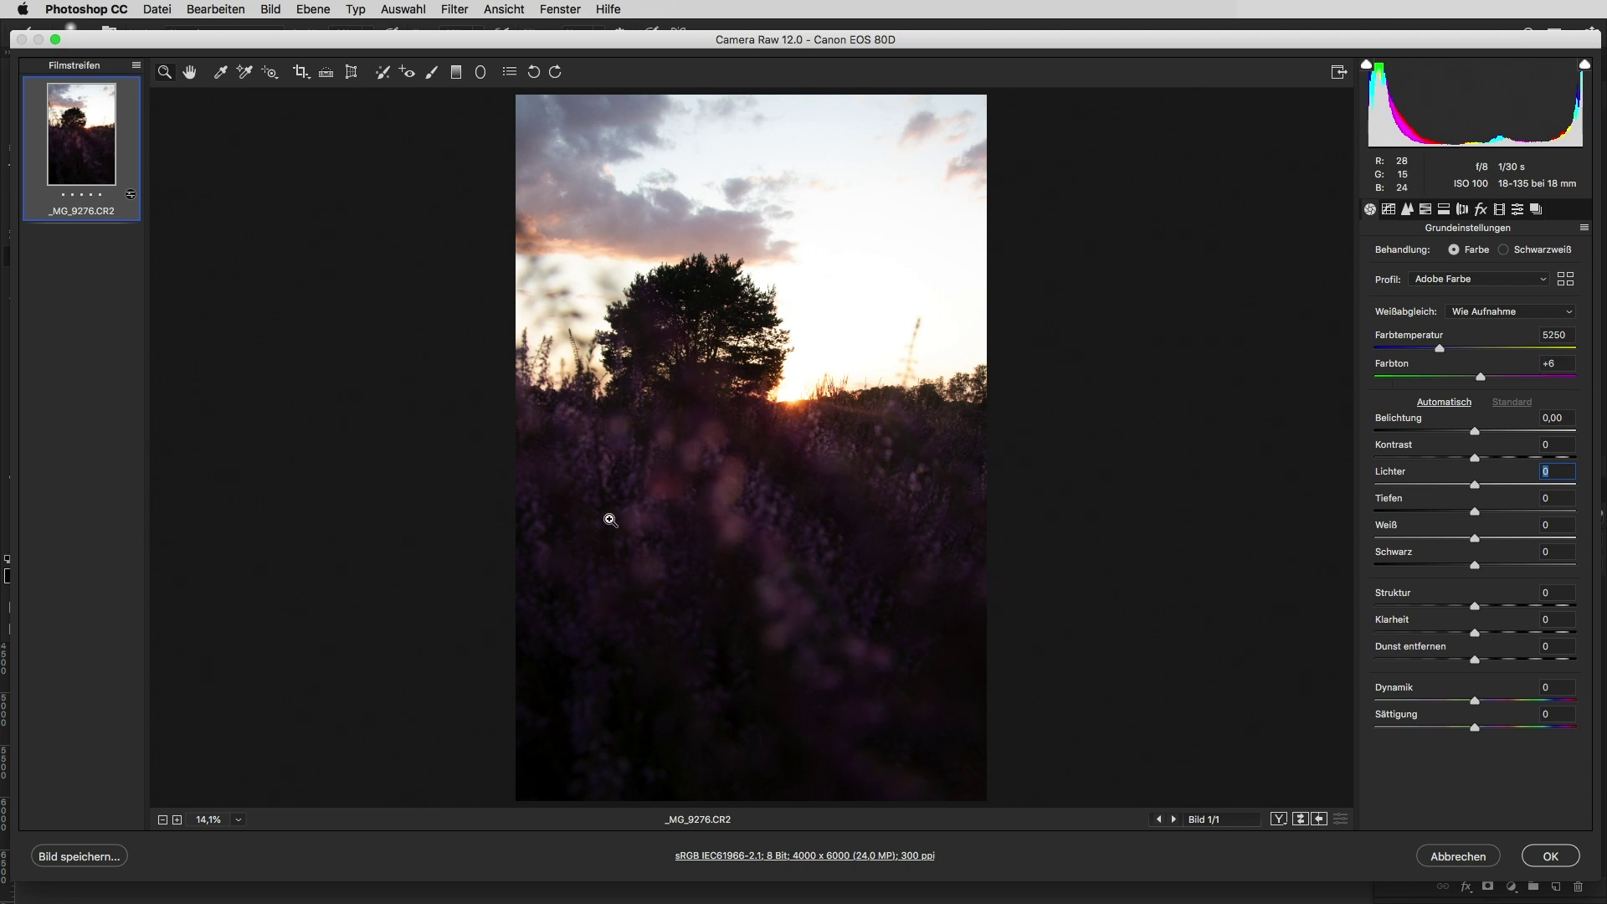
key(super+z)
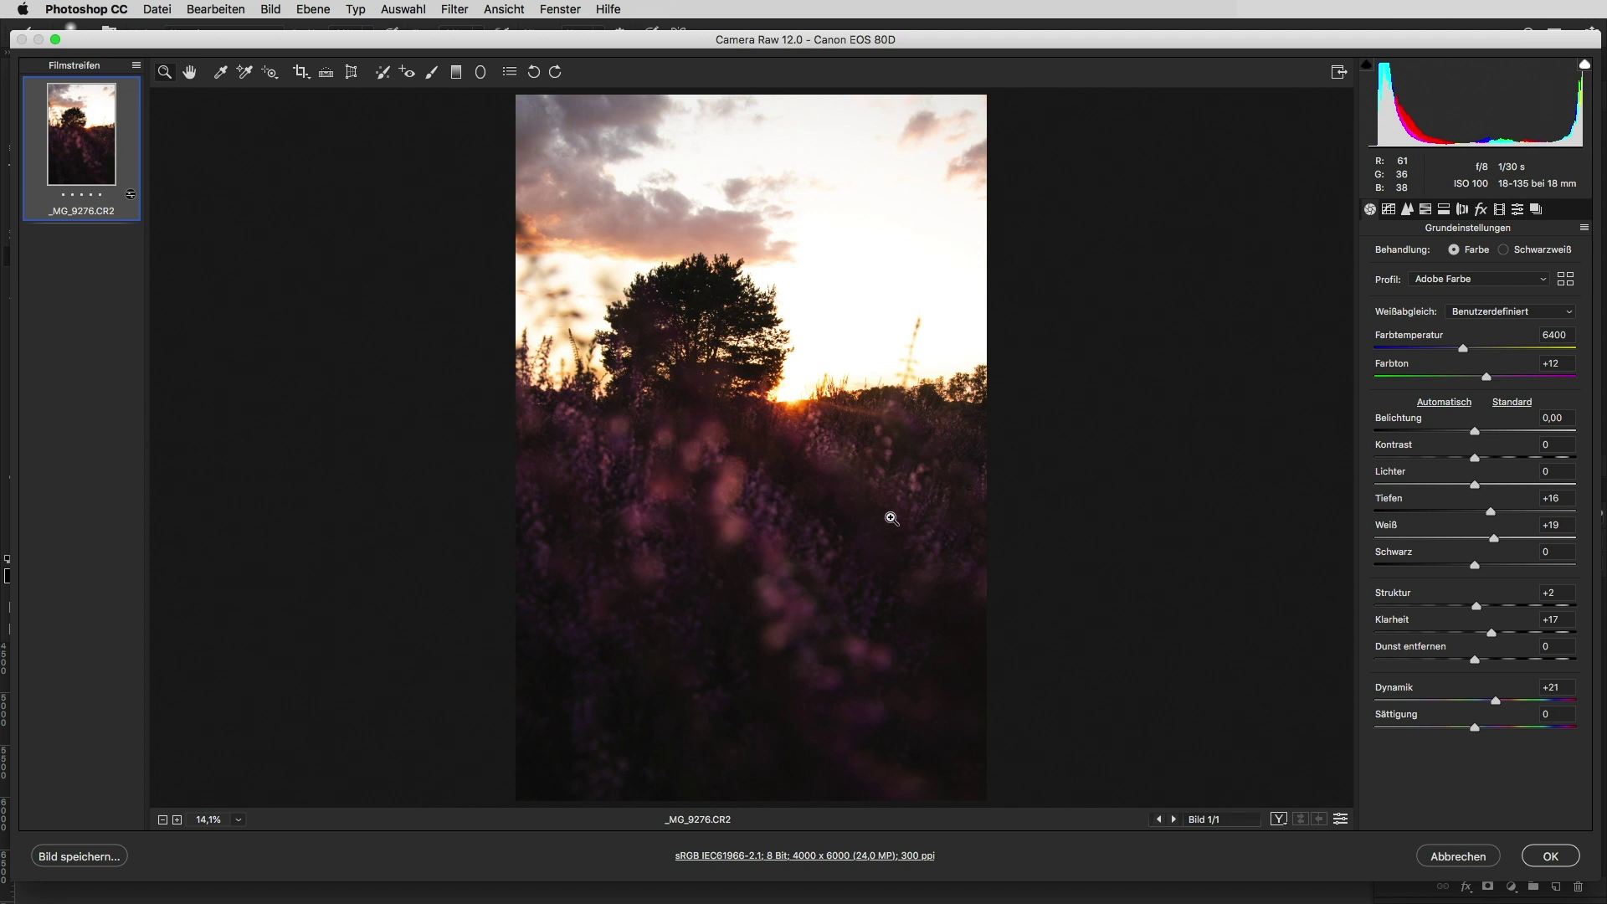
click(1388, 210)
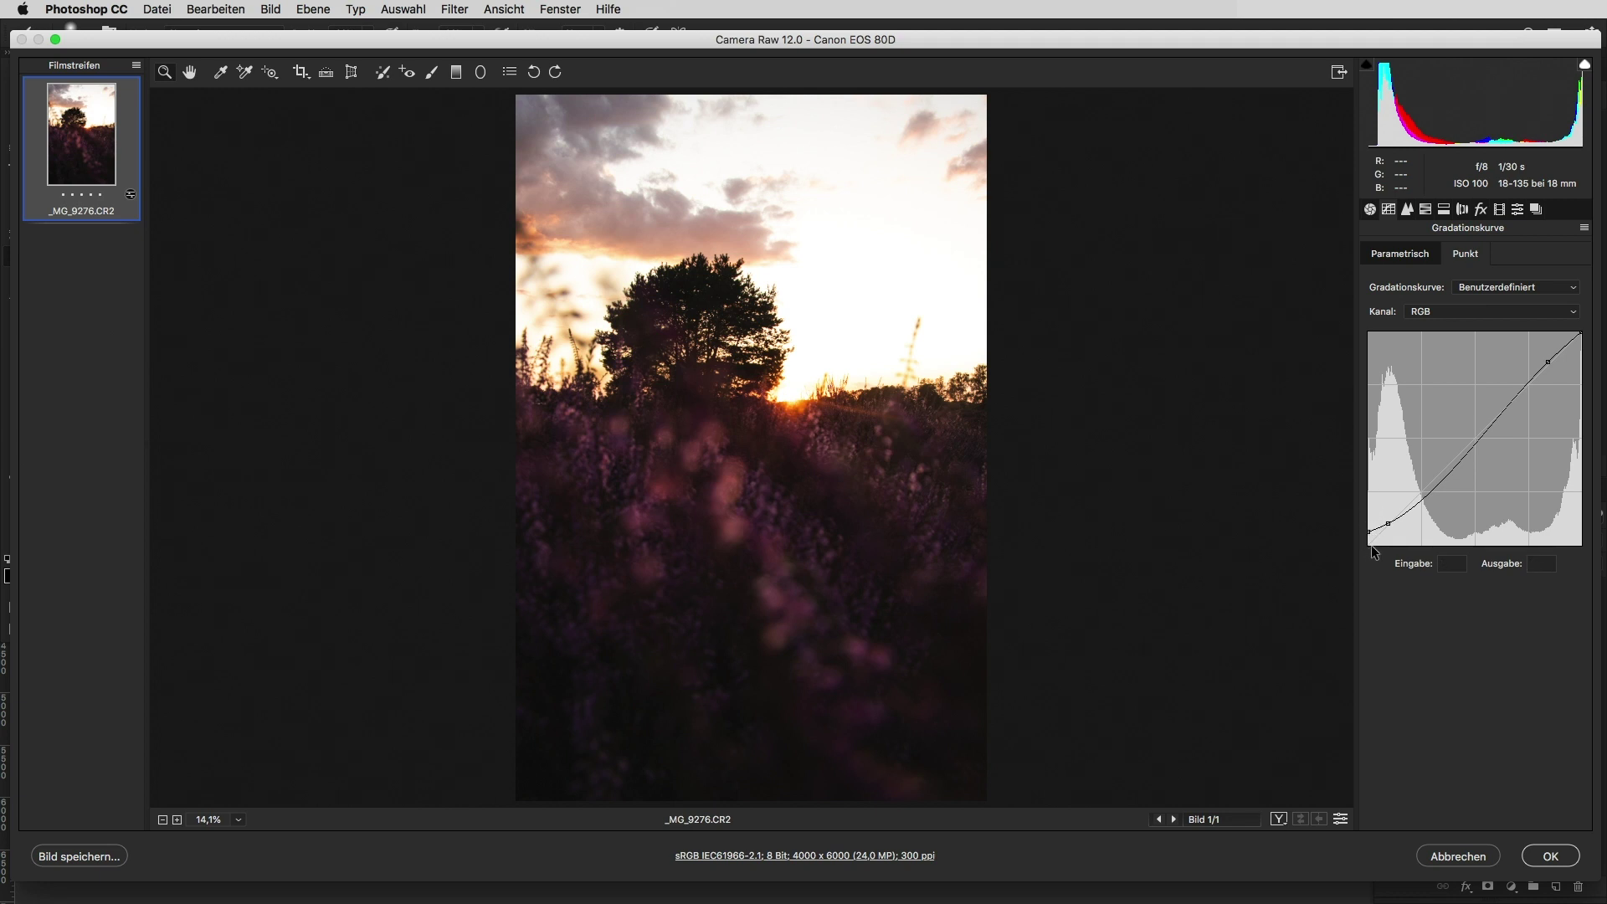
Lift the tone curve's black point and inspect the red, green and blue channel curves
drag(1370, 533, 1315, 533)
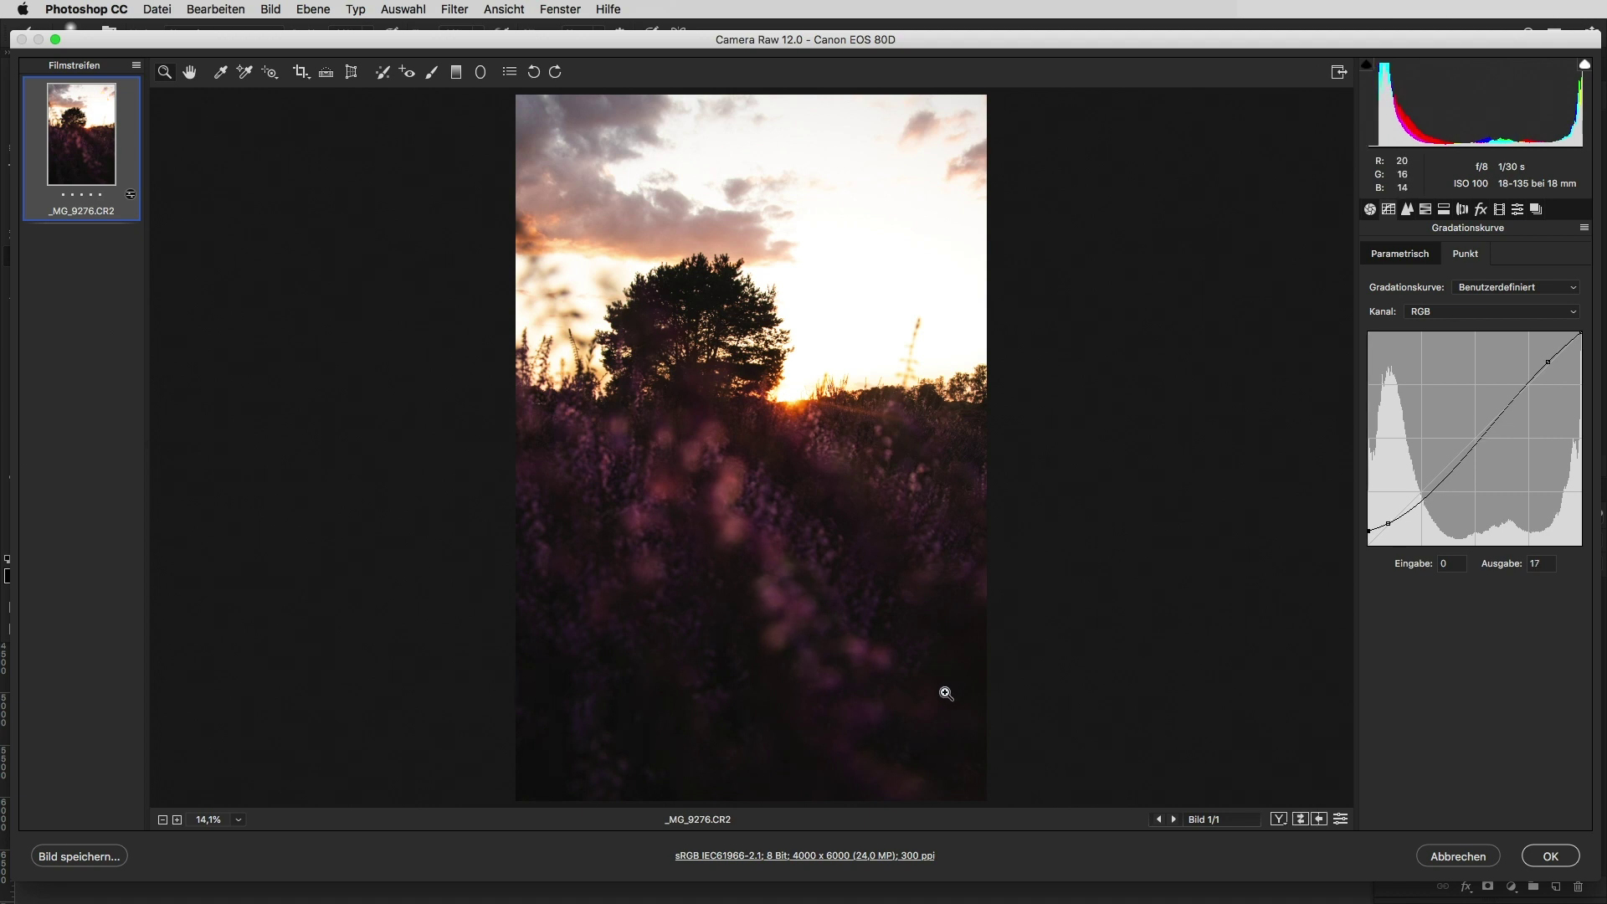
click(1473, 311)
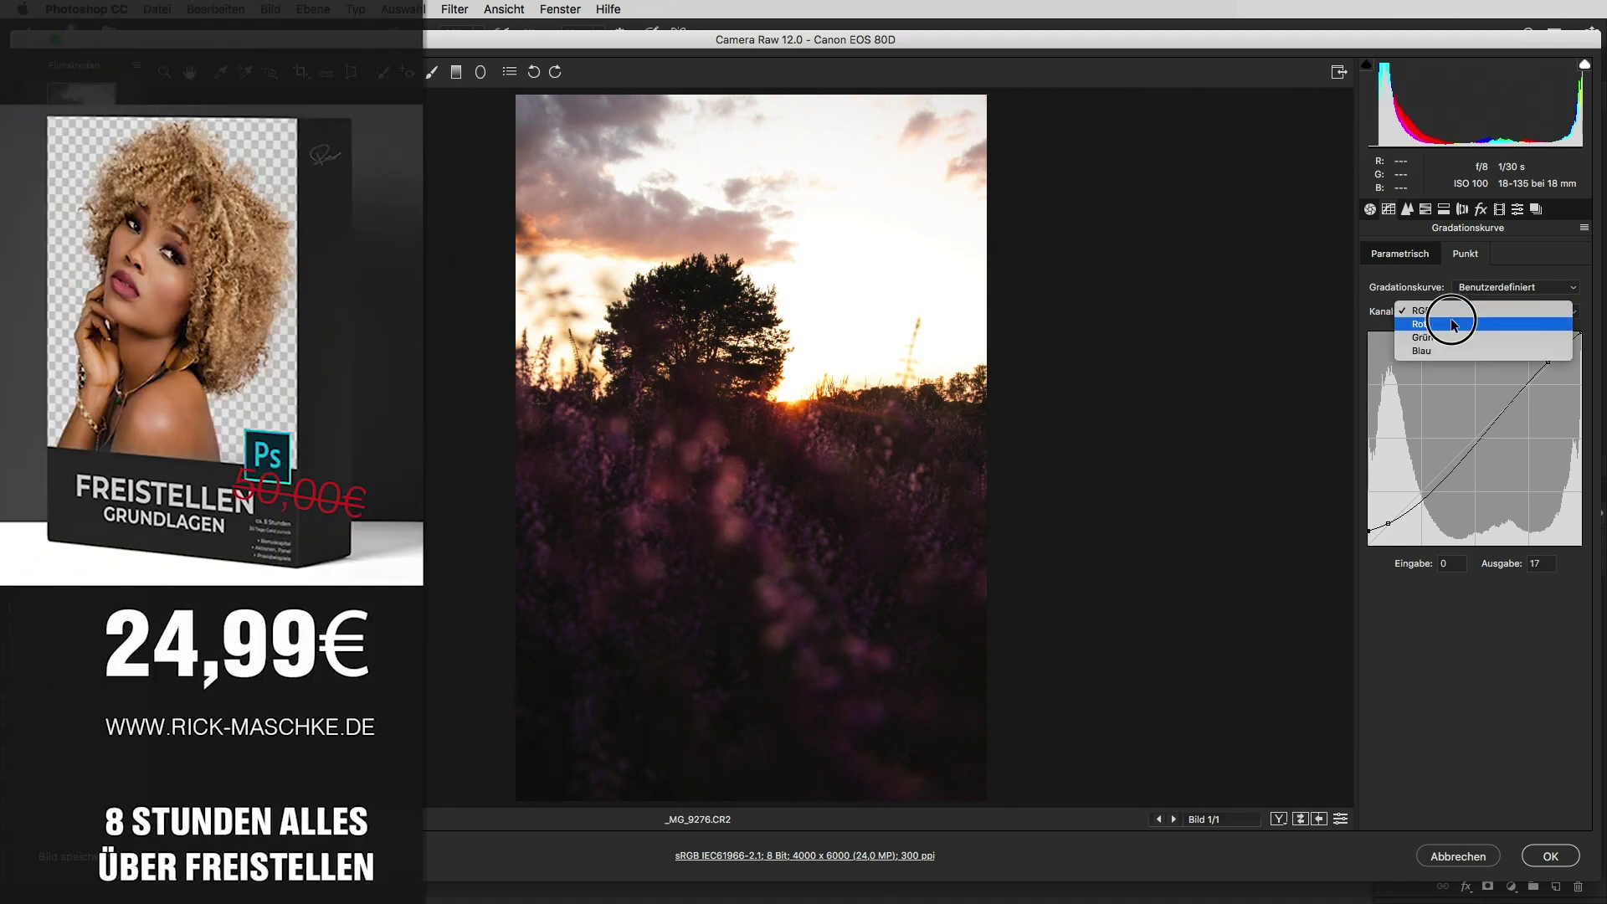
click(1466, 316)
click(1466, 311)
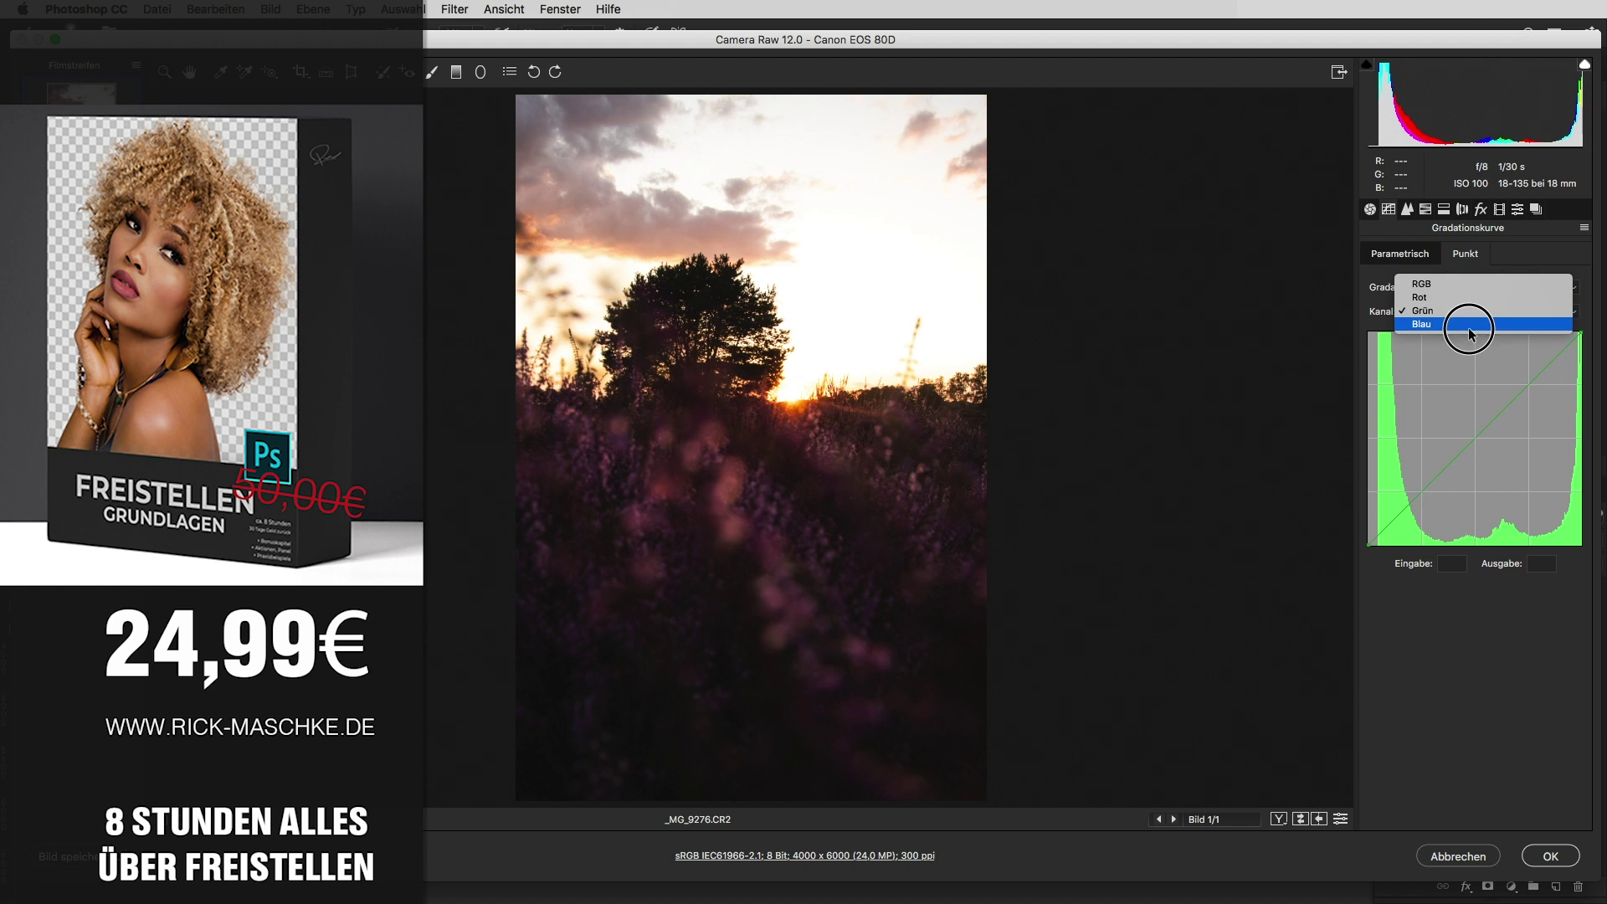
Step through the other raw panels to the manual Objektivkorrekturen (lens correction) options
click(1425, 210)
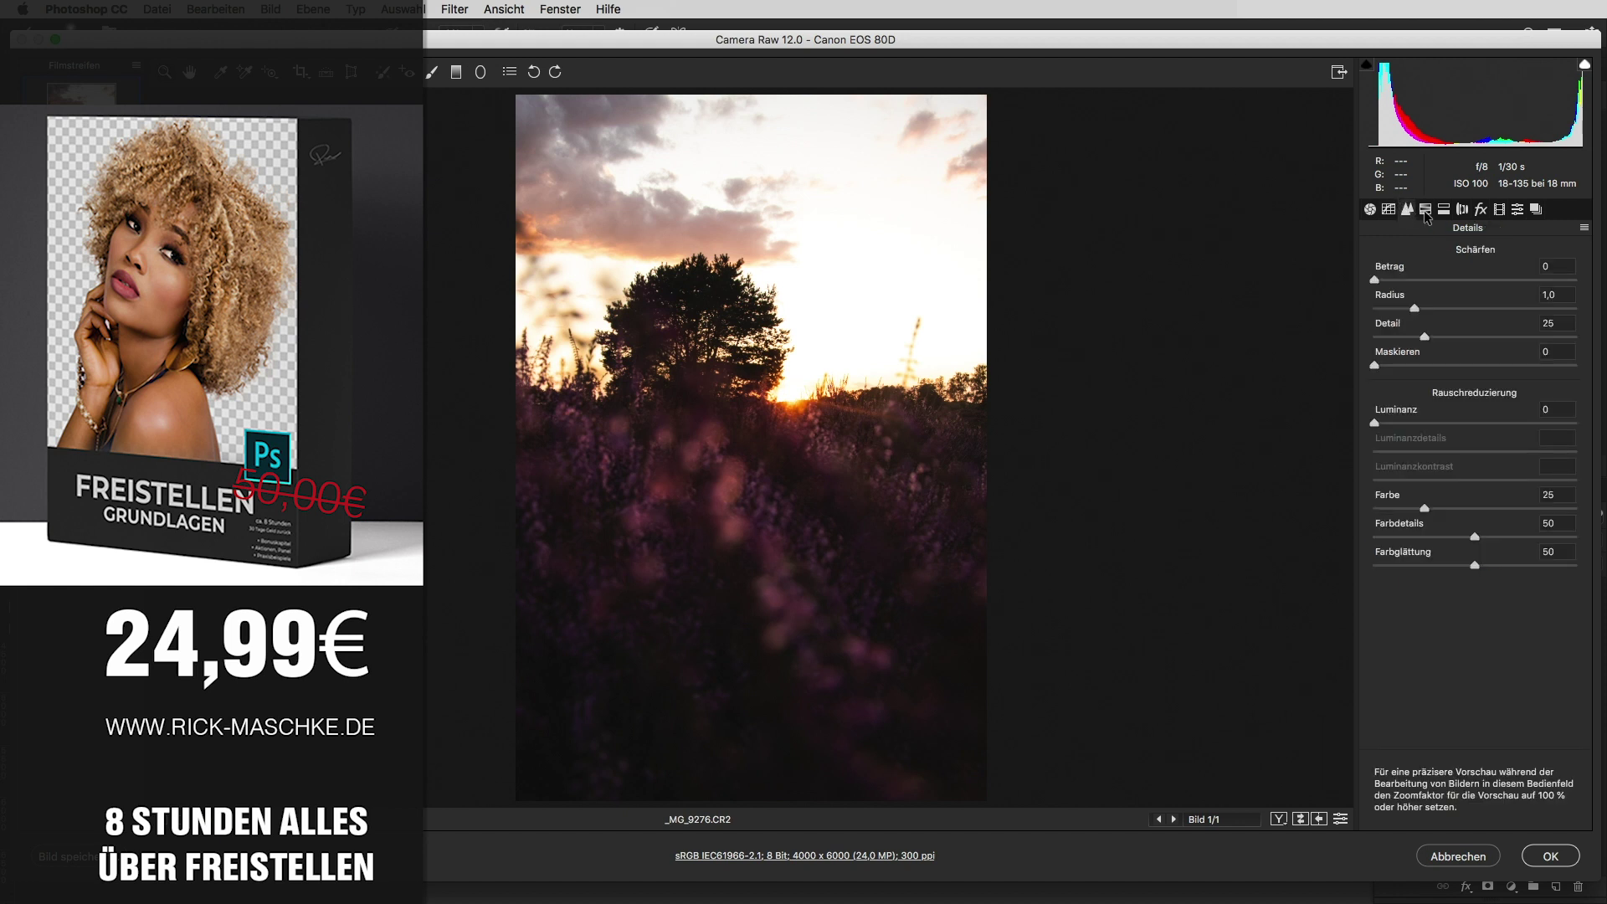
click(1427, 211)
click(1462, 211)
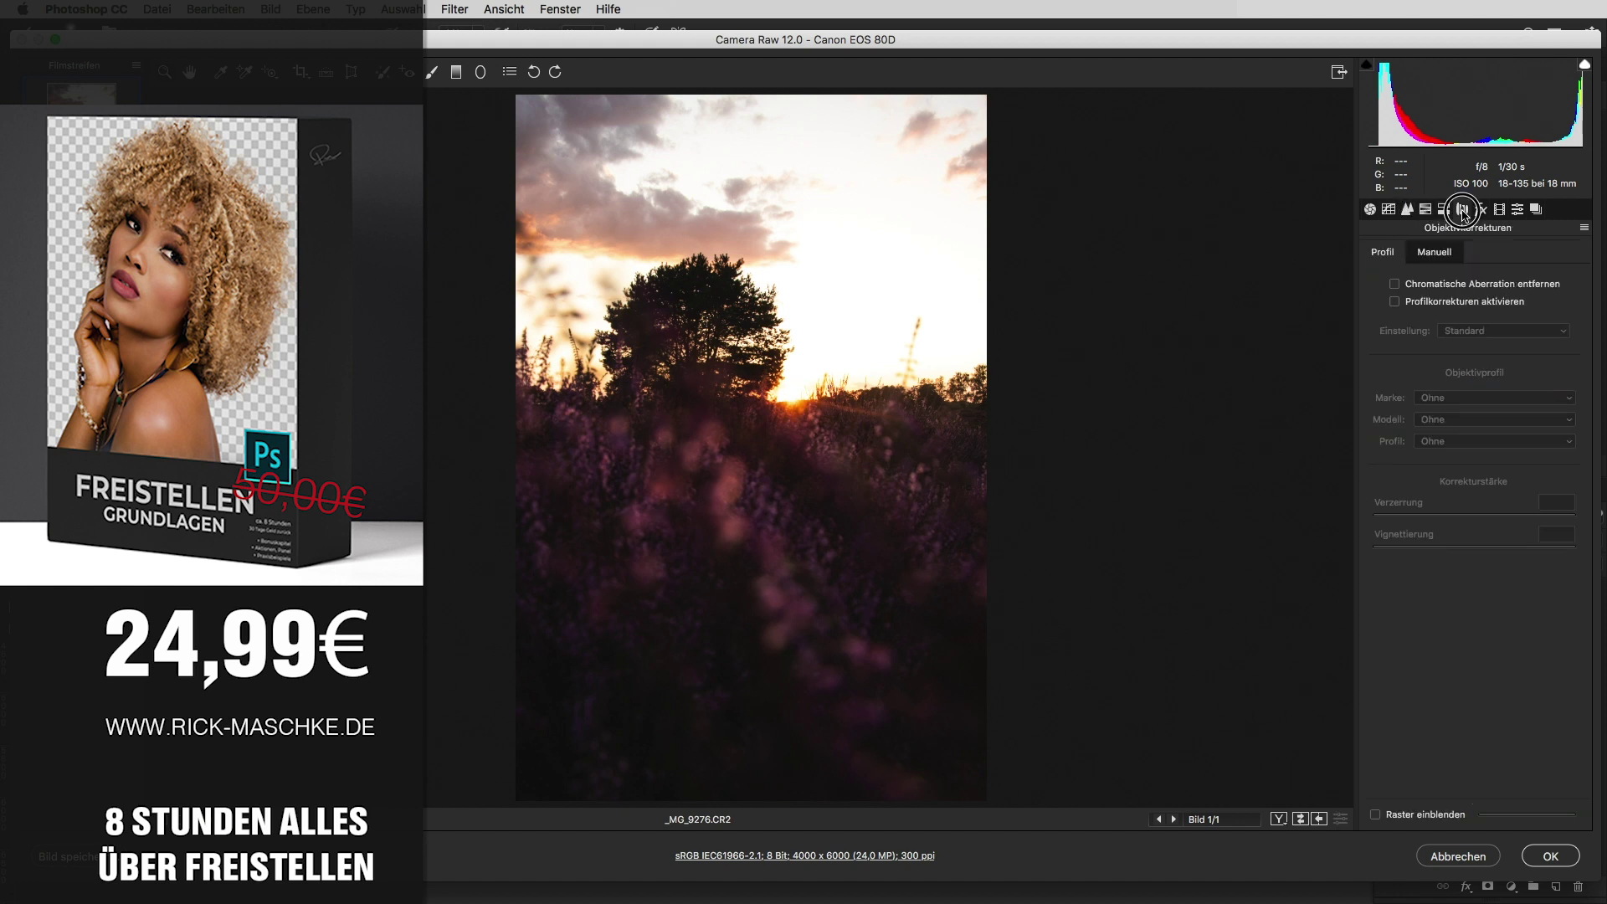
click(1498, 211)
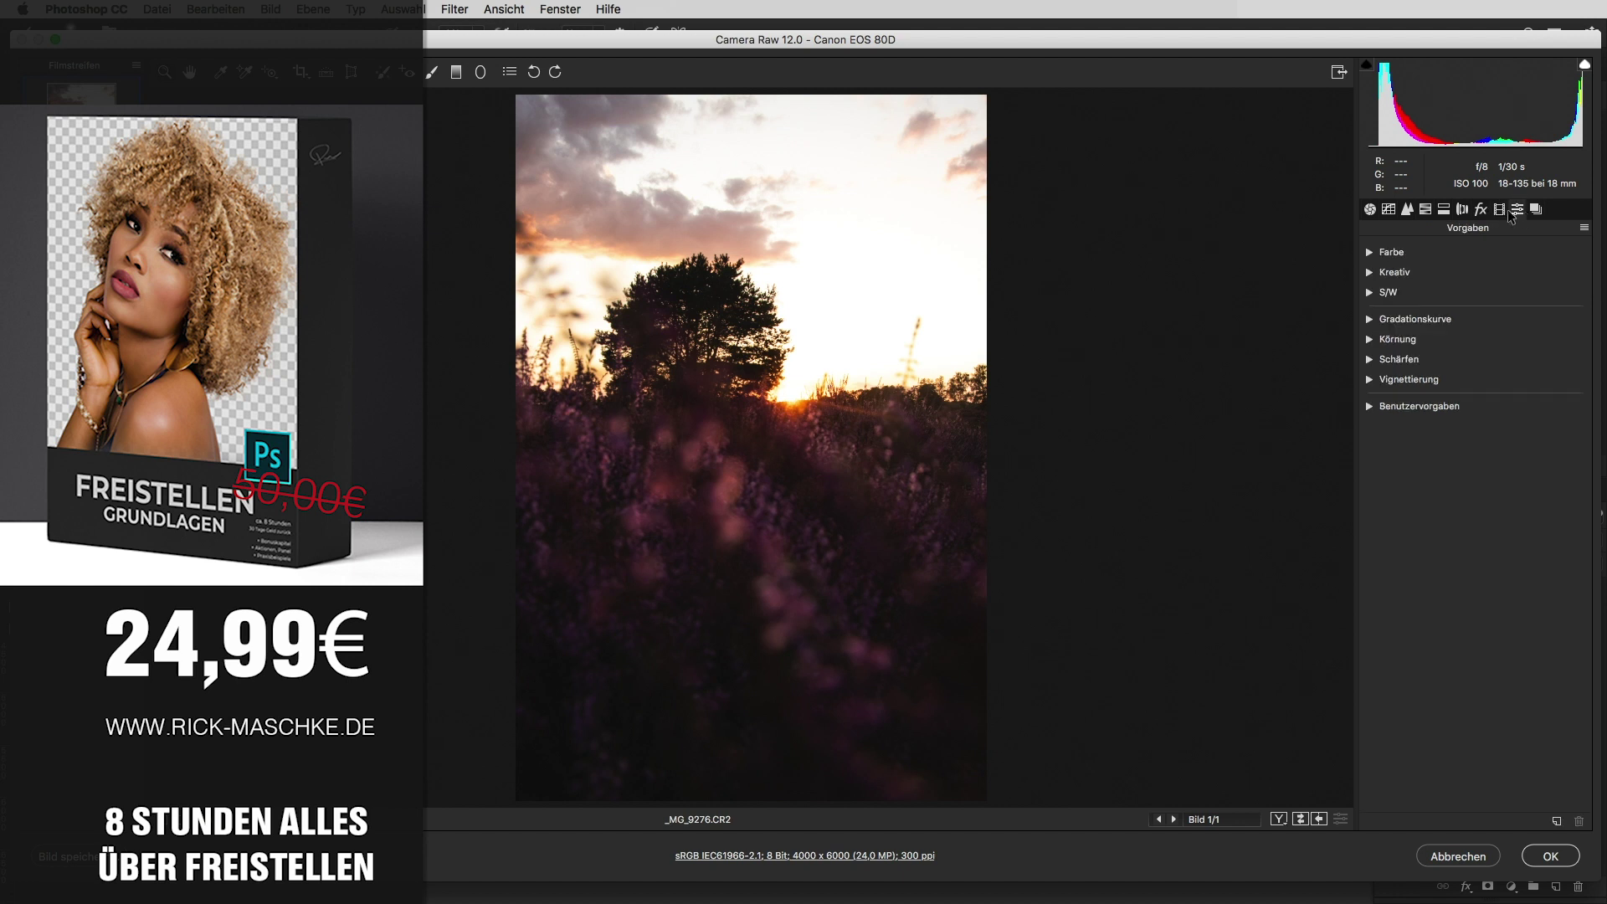
click(1461, 209)
click(1433, 251)
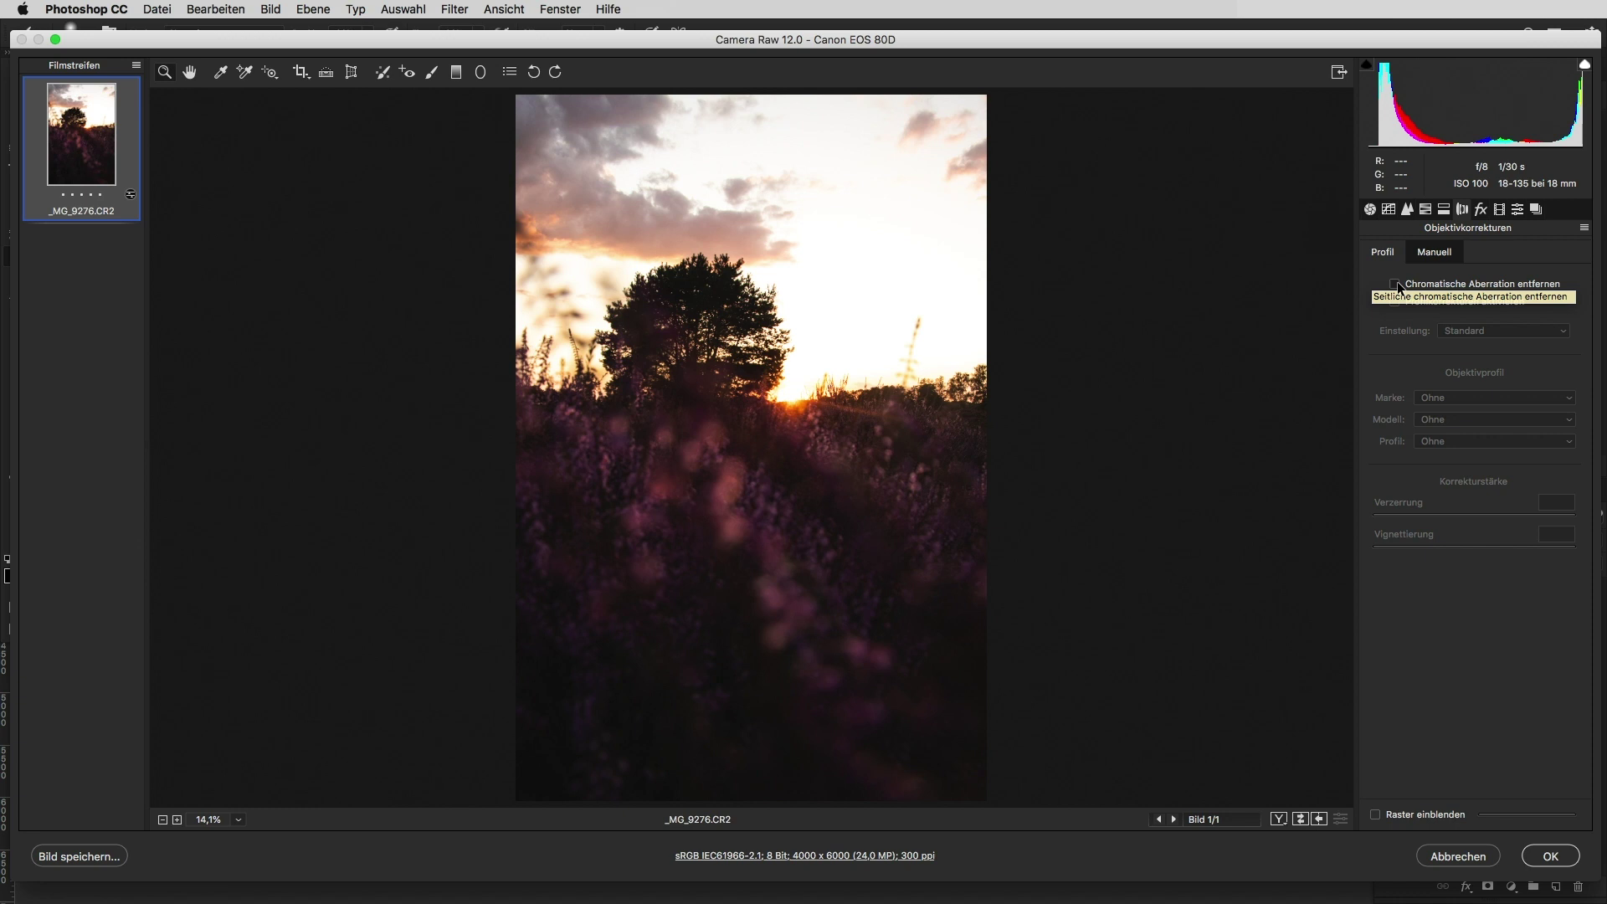
Cycle through the Radial-Filter, Korrekturpinsel and Hand tools
click(480, 73)
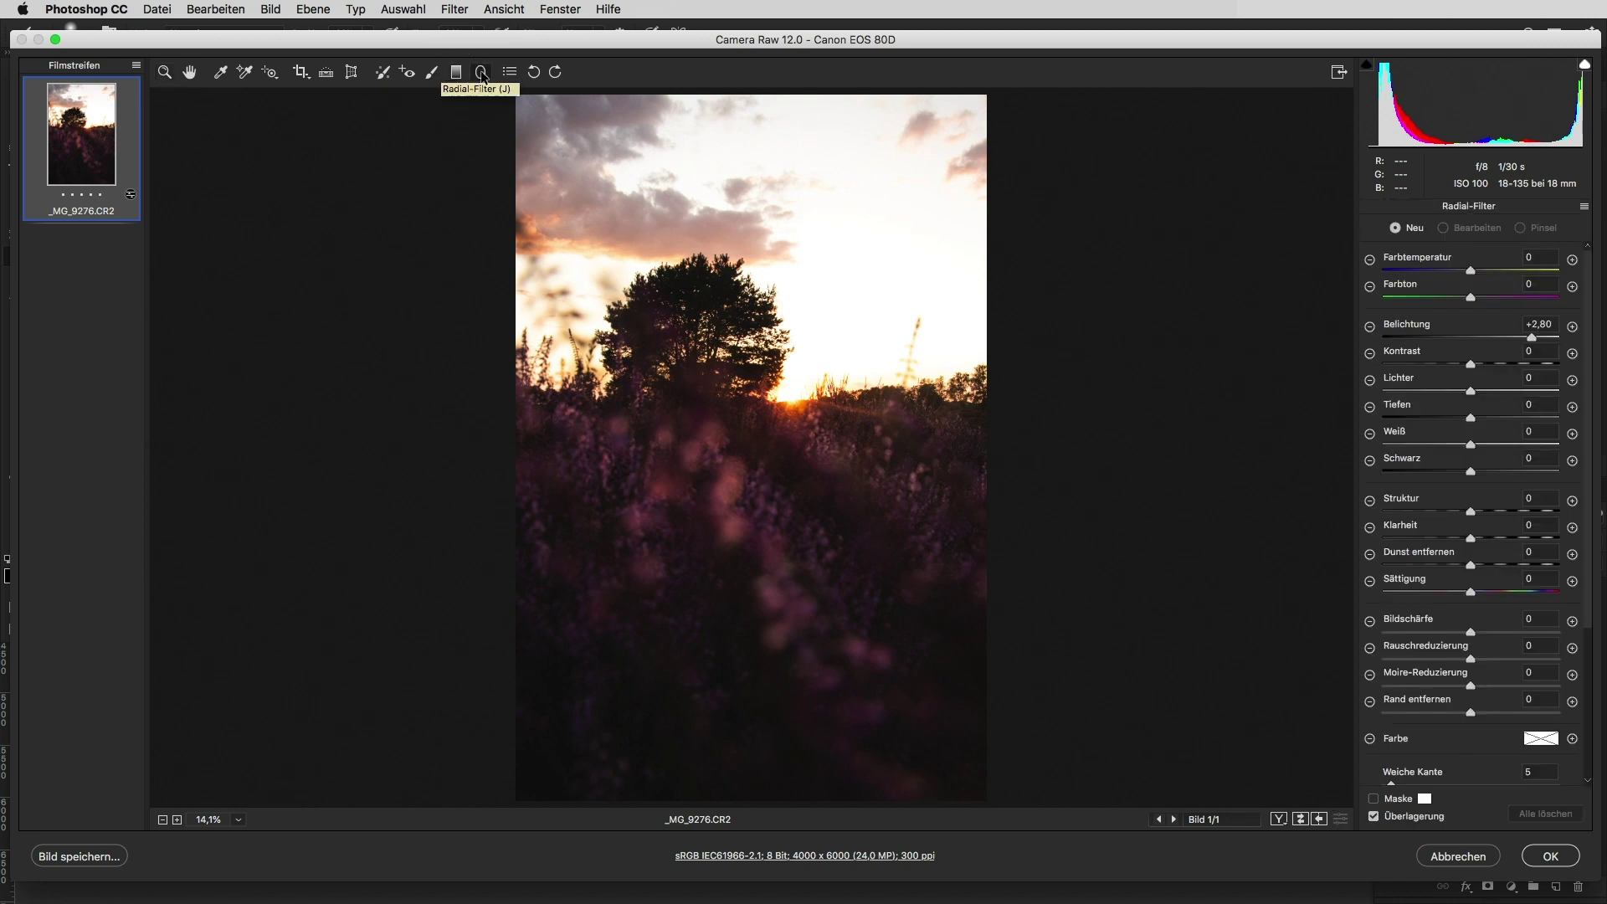
click(432, 71)
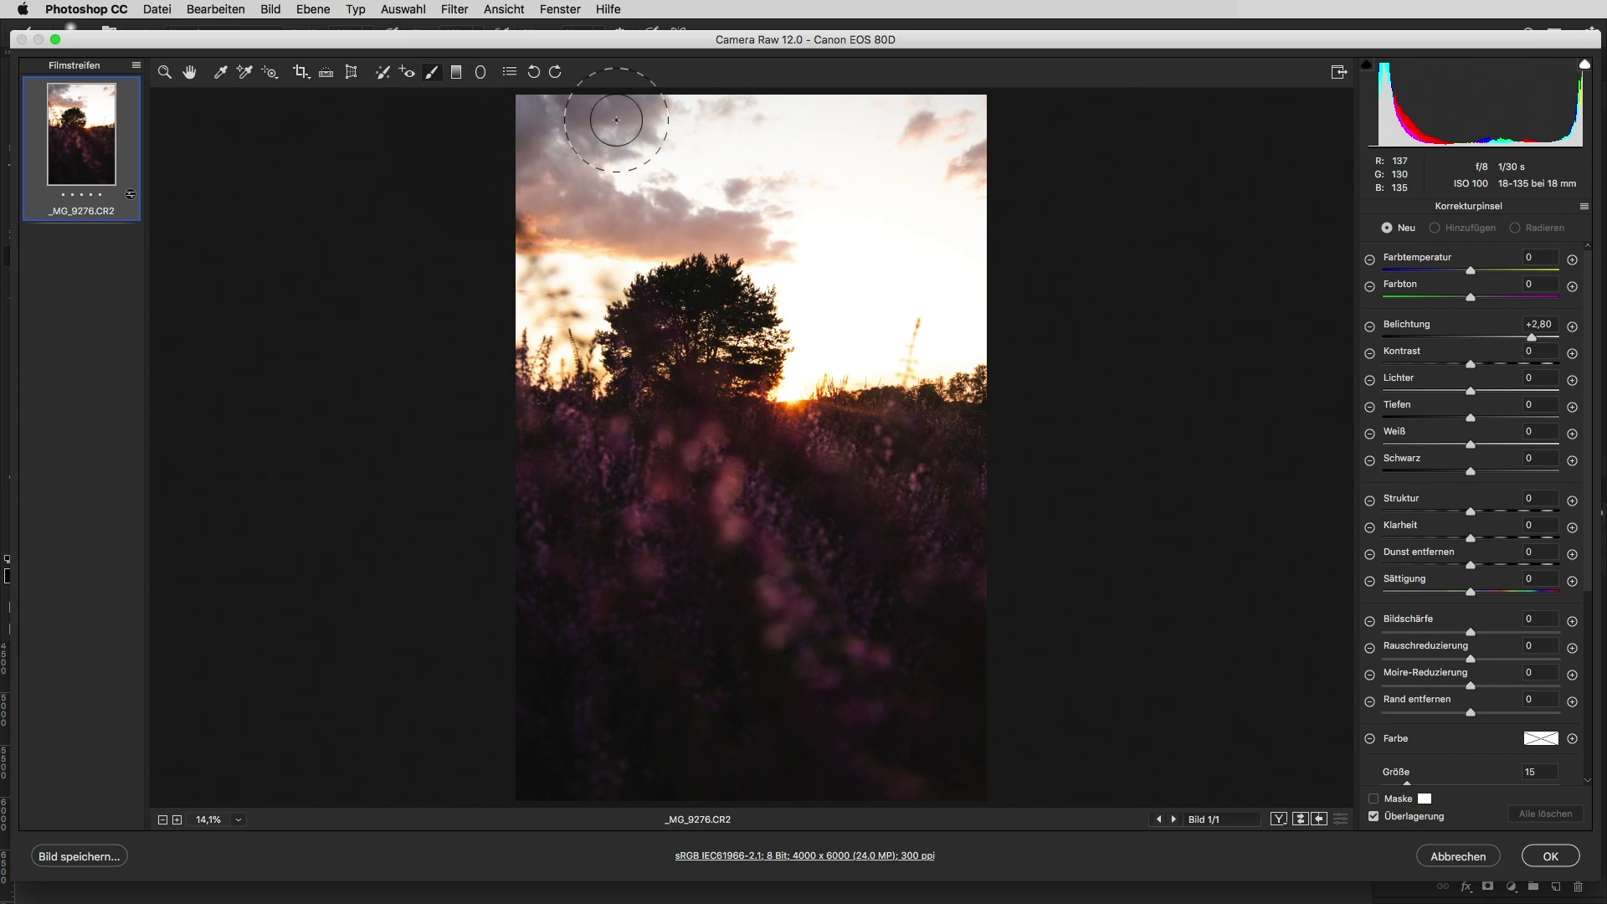
click(191, 74)
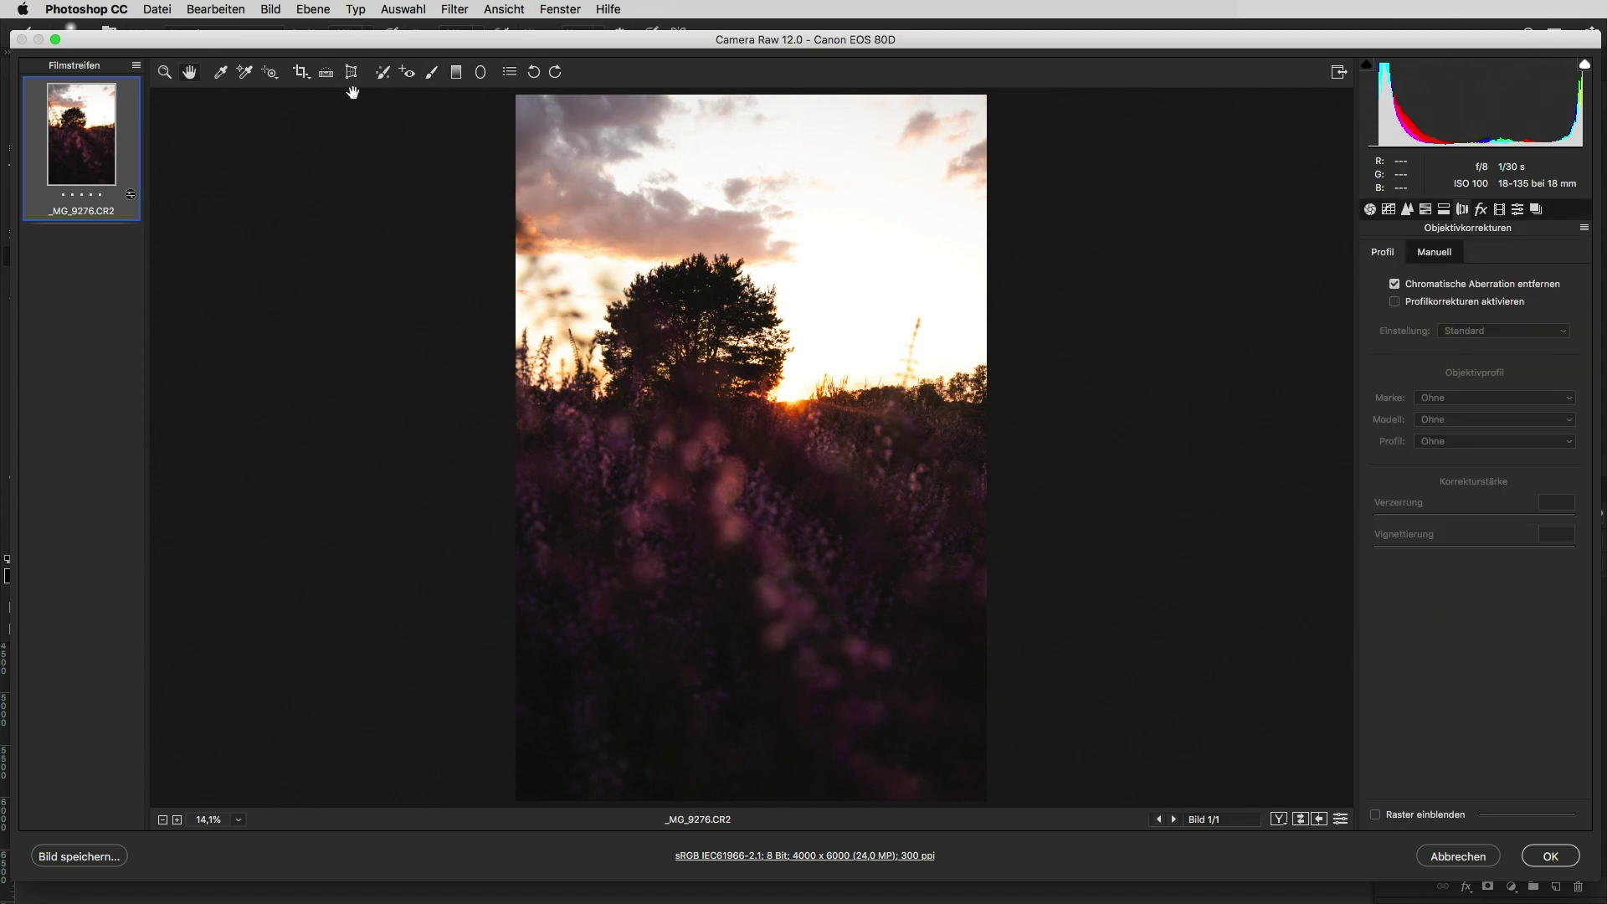
Revisit the basic and tone curve panels, then cancel Camera Raw without applying changes
click(1369, 209)
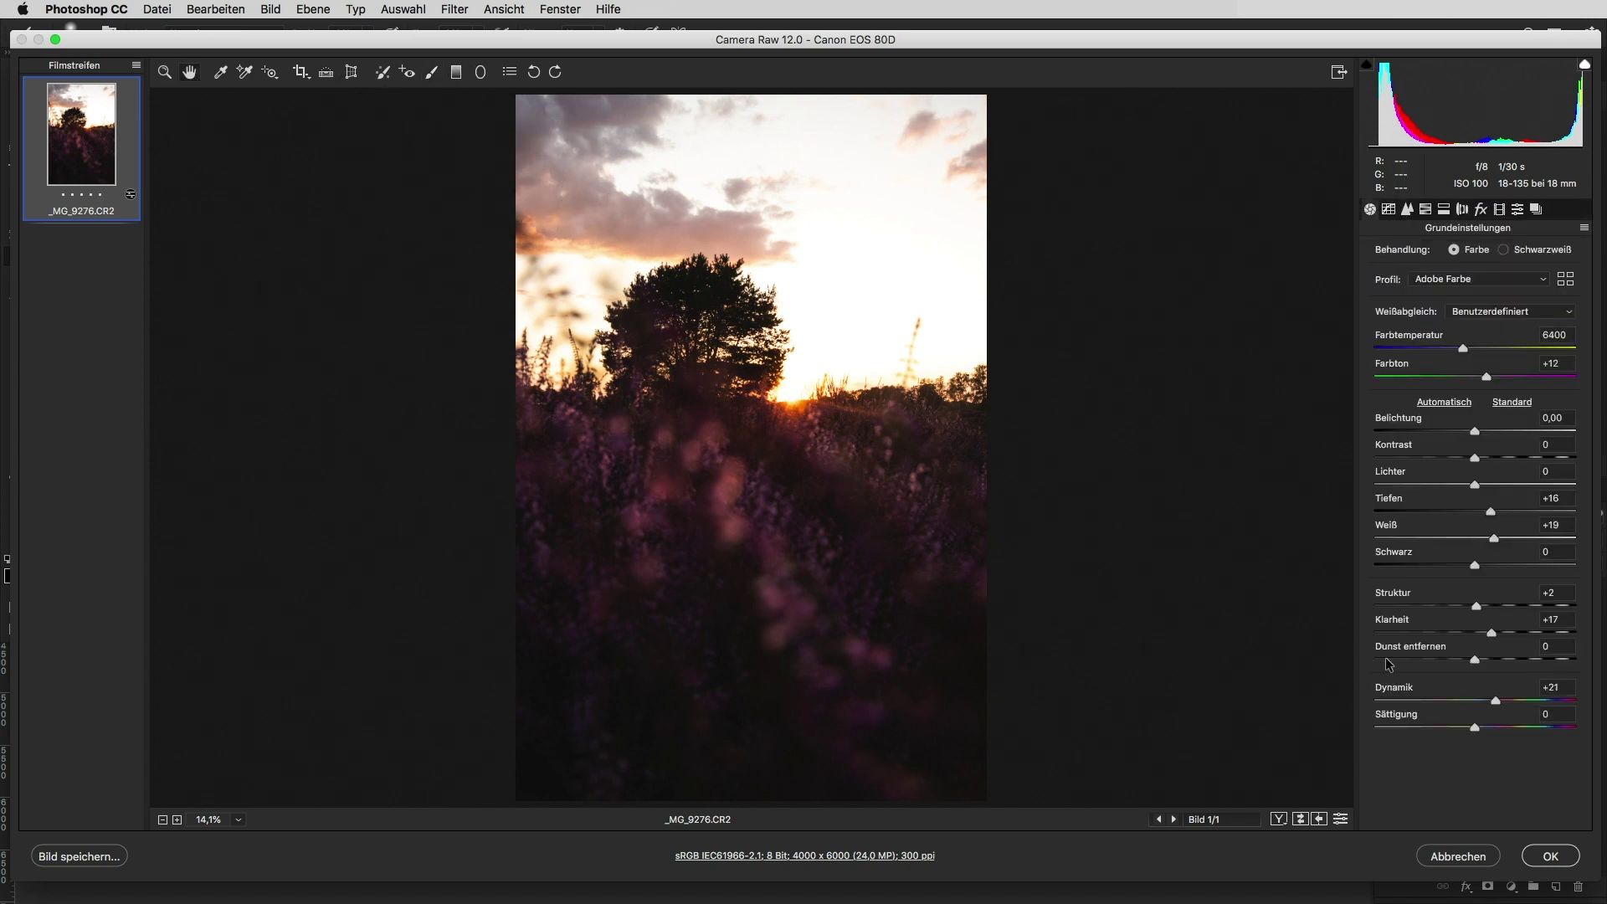
click(1390, 209)
click(1387, 209)
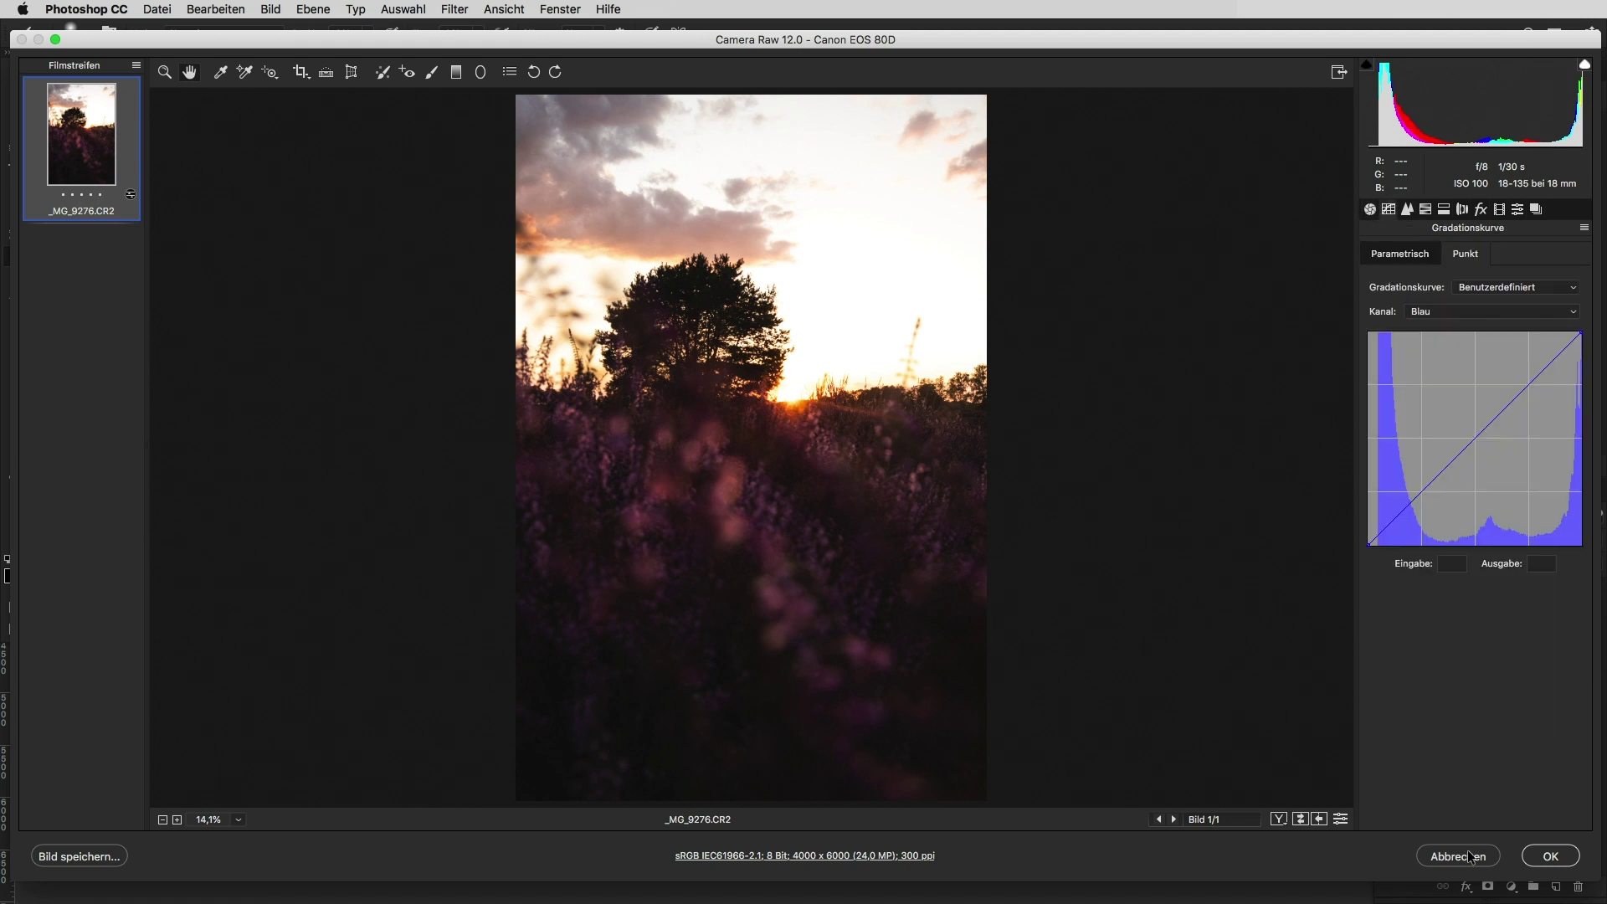
click(1469, 855)
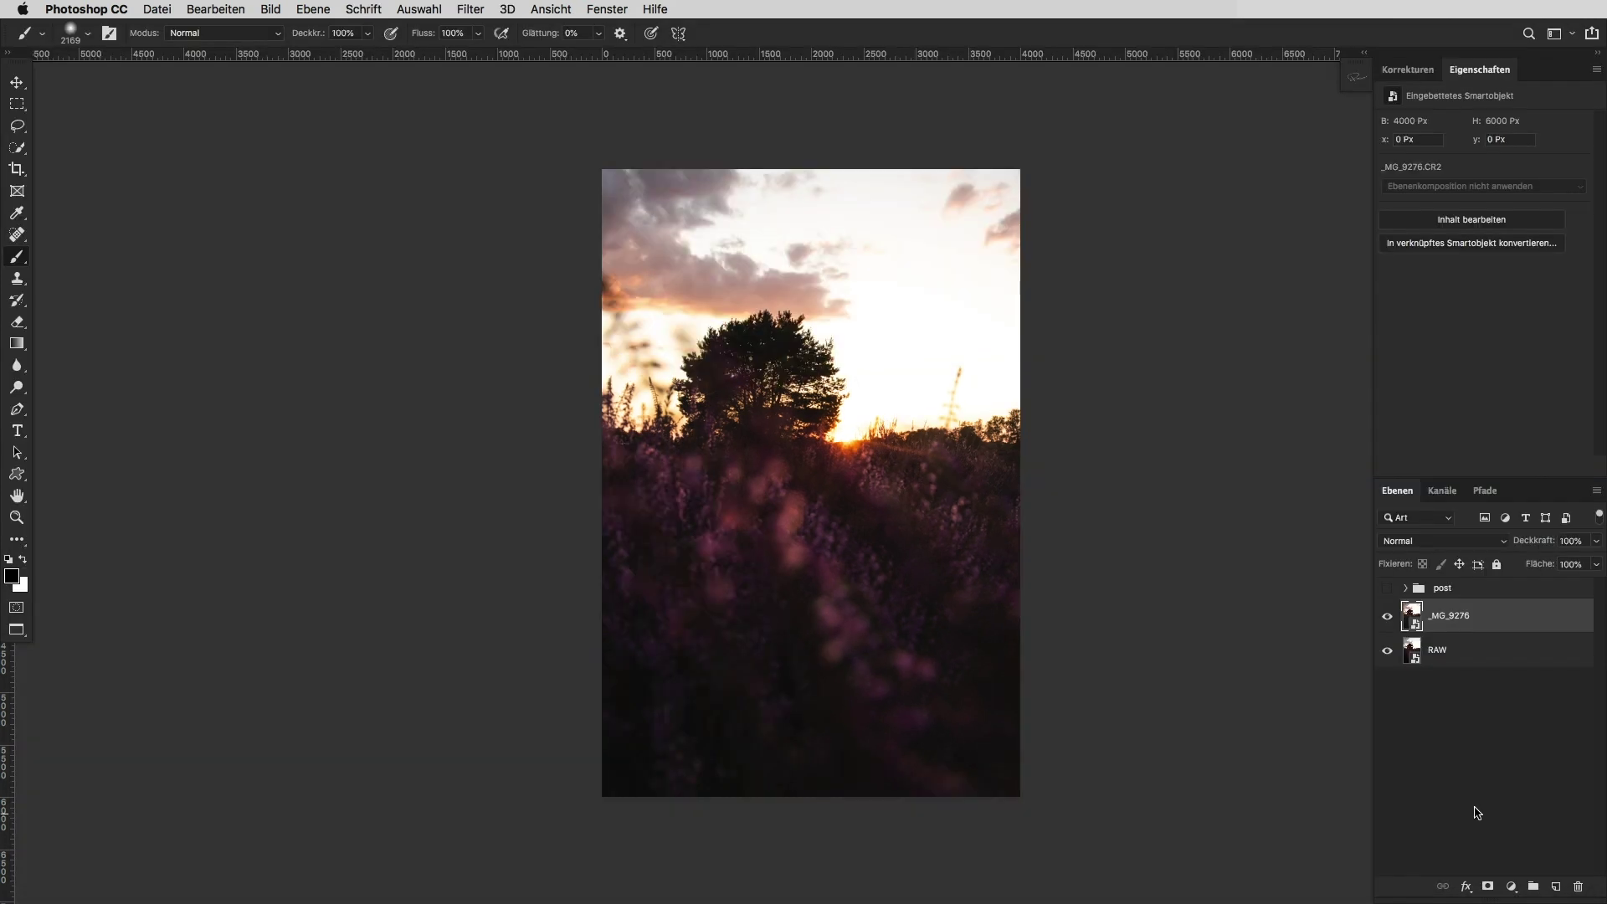
Expand the post group and turn on Retusche so the pylon near the sun disappears
click(1407, 588)
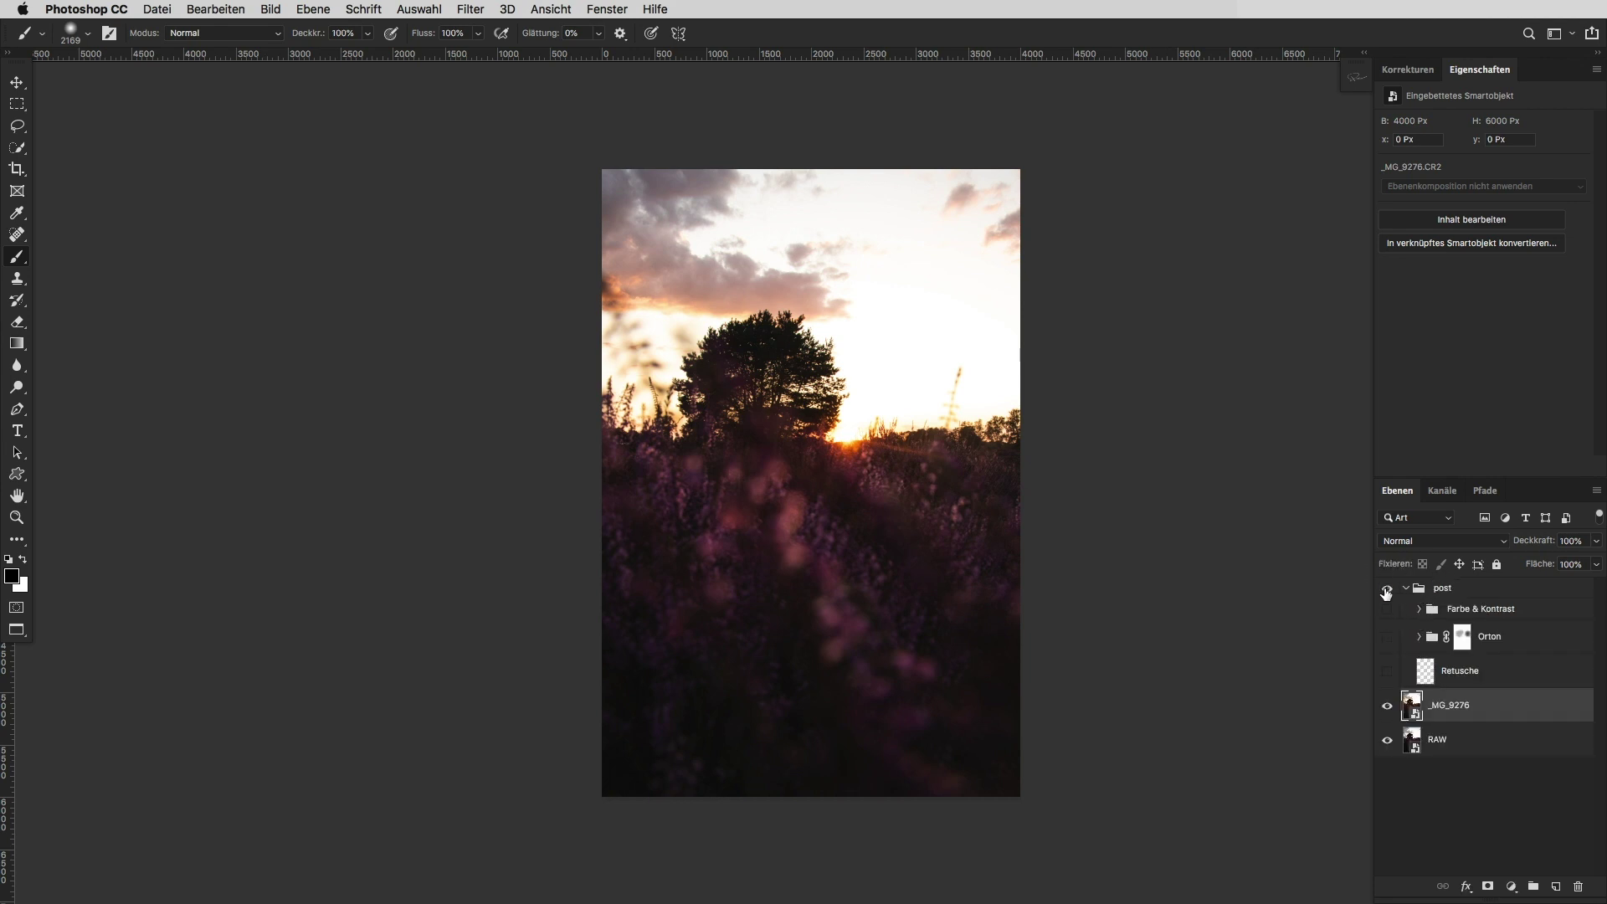
alt+click(1387, 673)
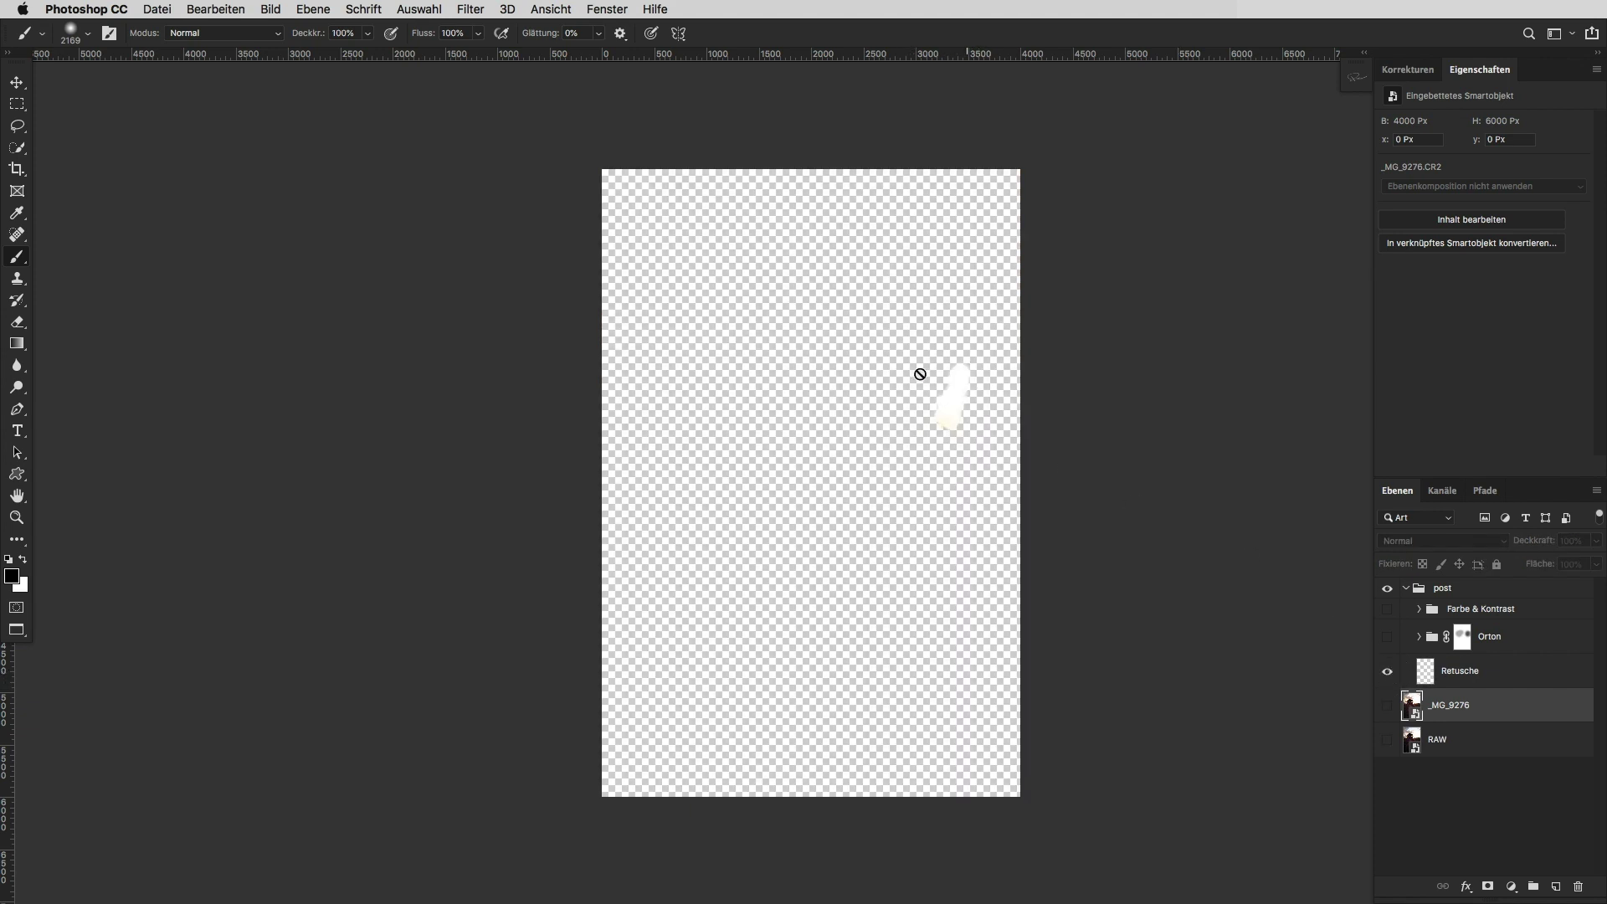
alt+click(1387, 671)
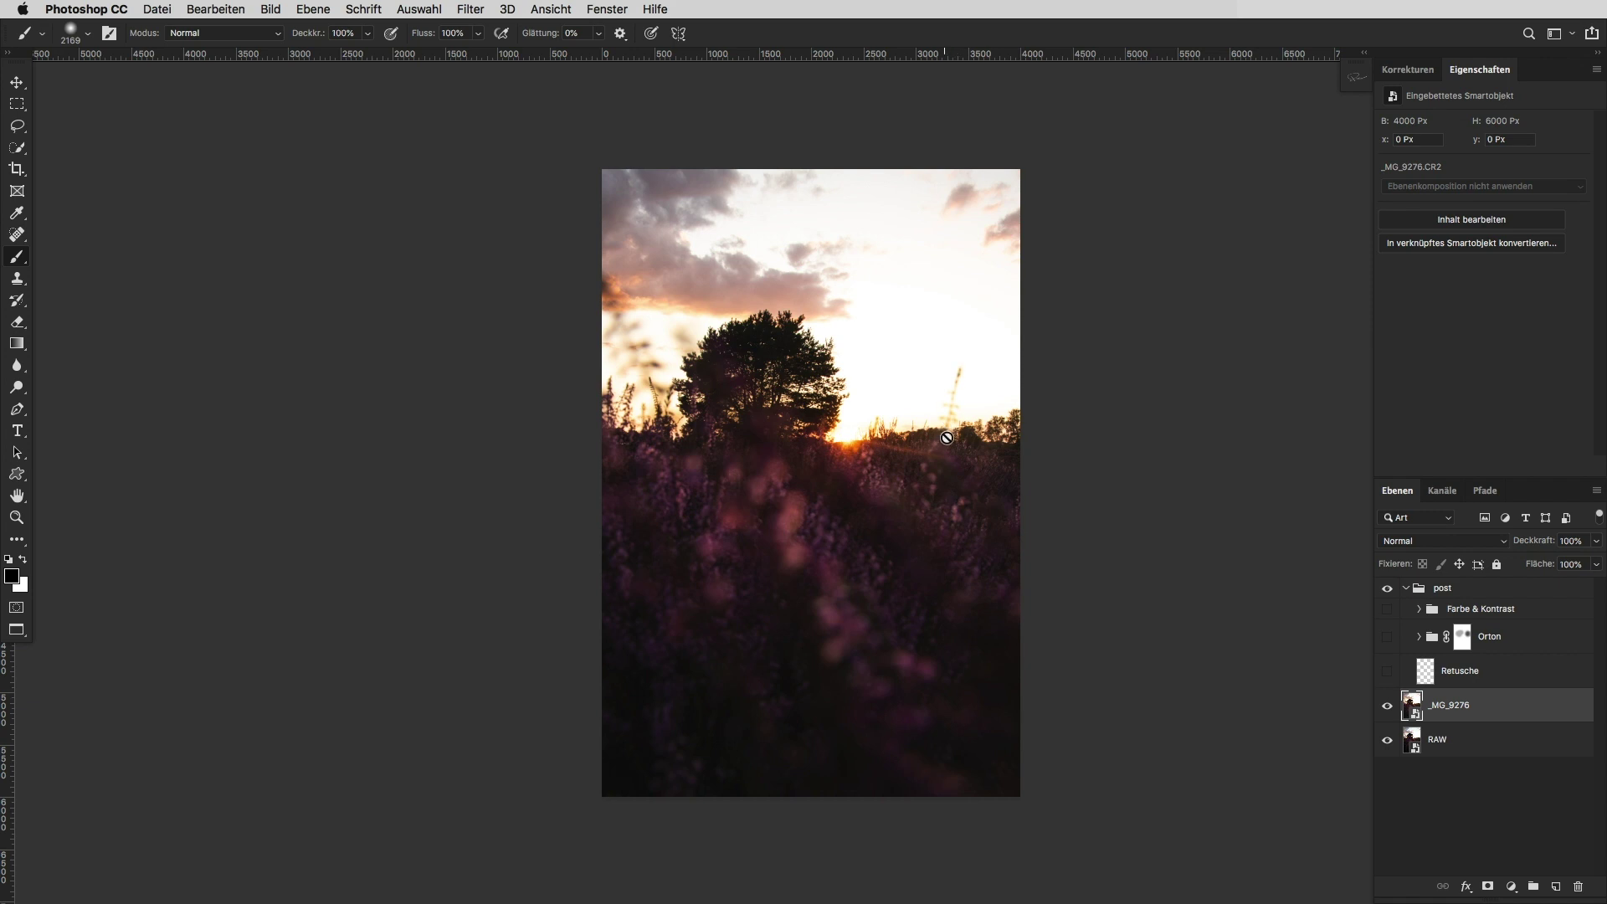
click(1388, 672)
Compare the photo with and without the Orton glow group, leaving it hidden and collapsed
click(1464, 642)
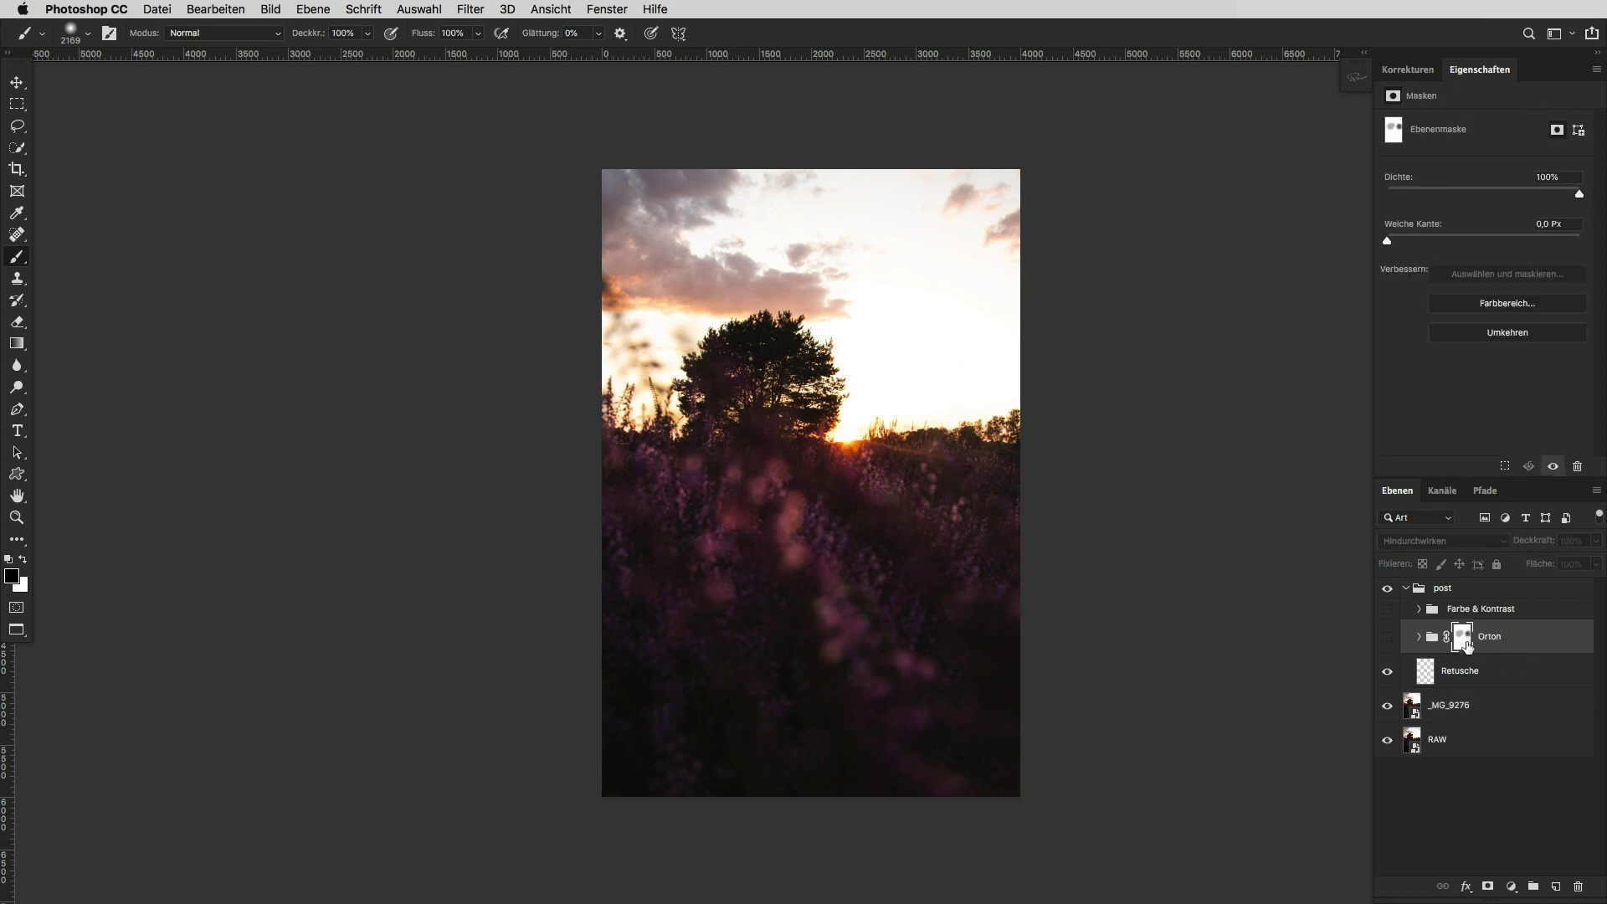
click(1390, 638)
click(1418, 637)
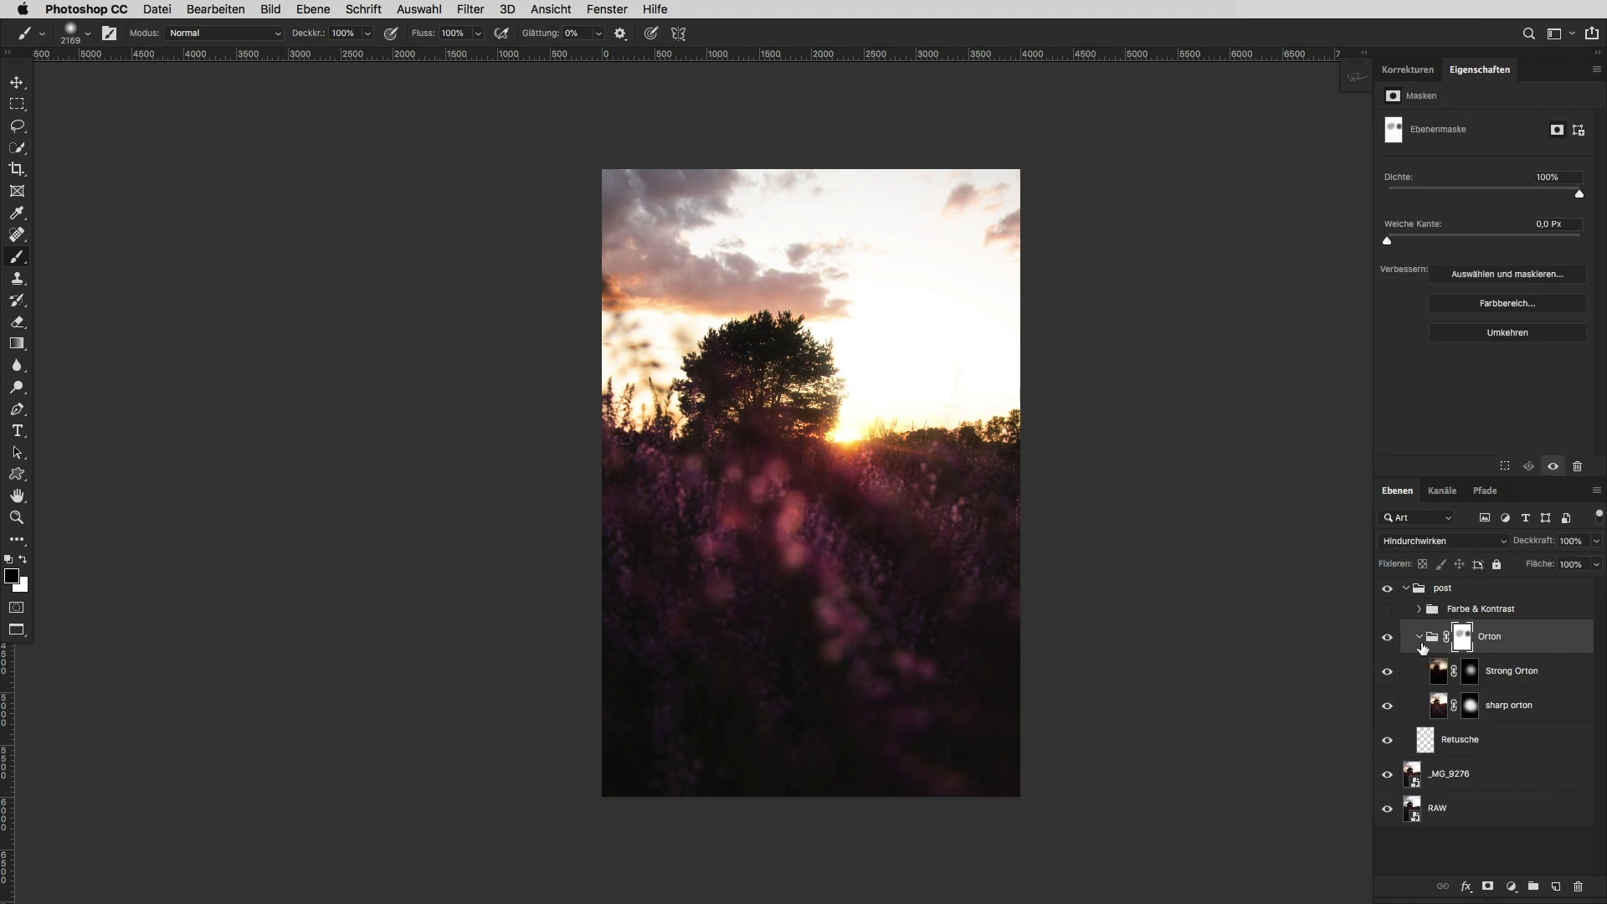
click(1387, 638)
click(1387, 638)
click(1387, 638)
click(1418, 637)
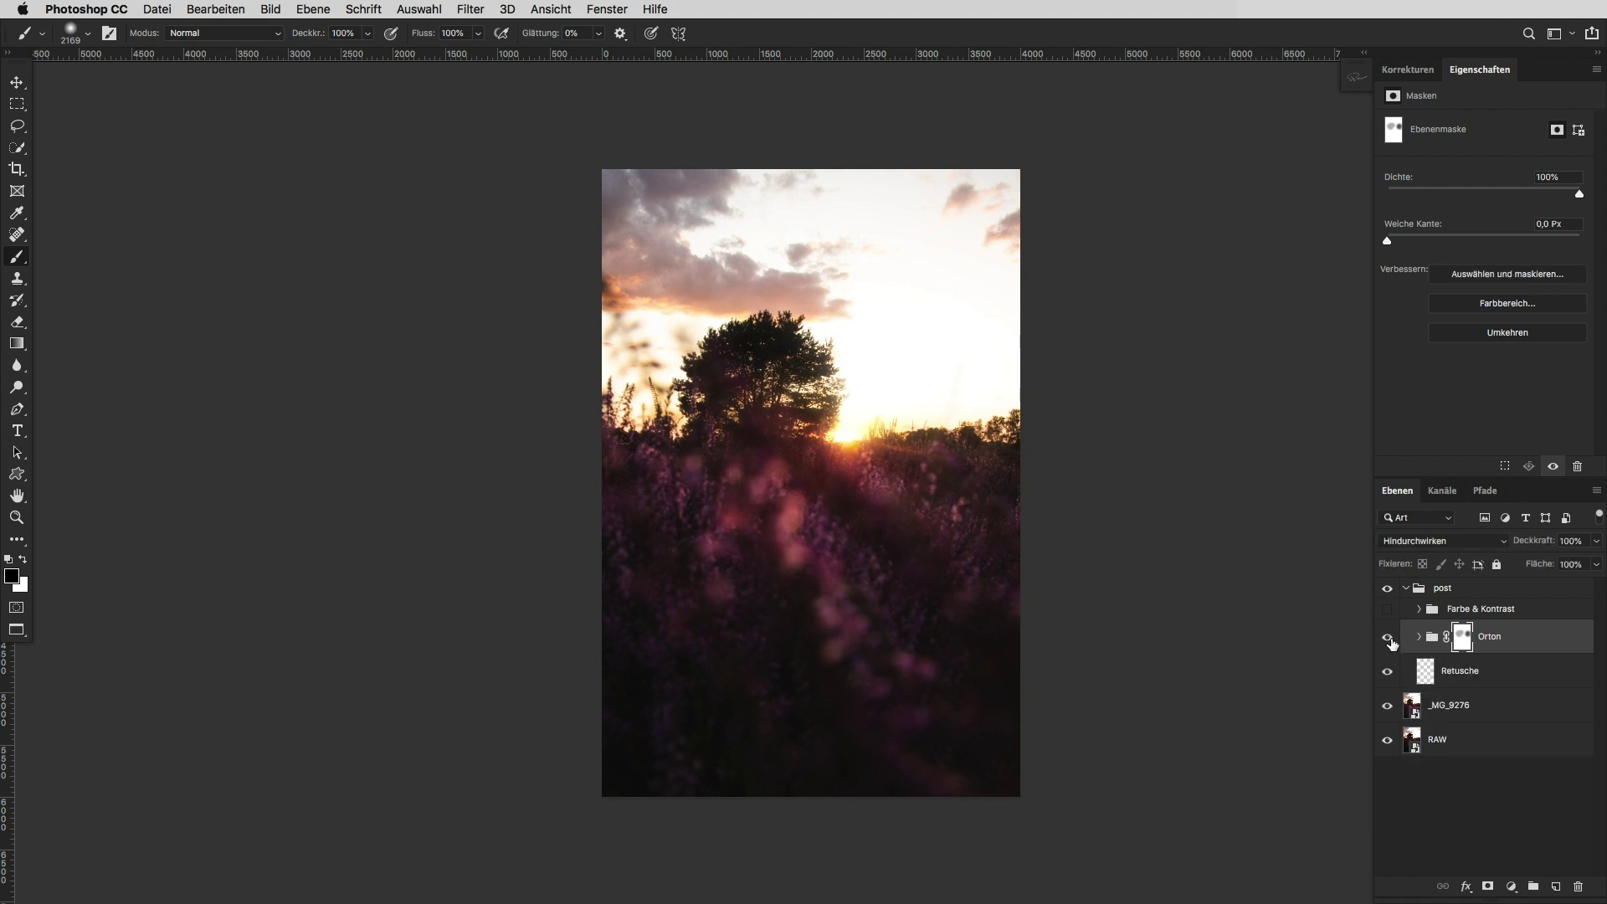
click(606, 8)
mouse_move(649, 87)
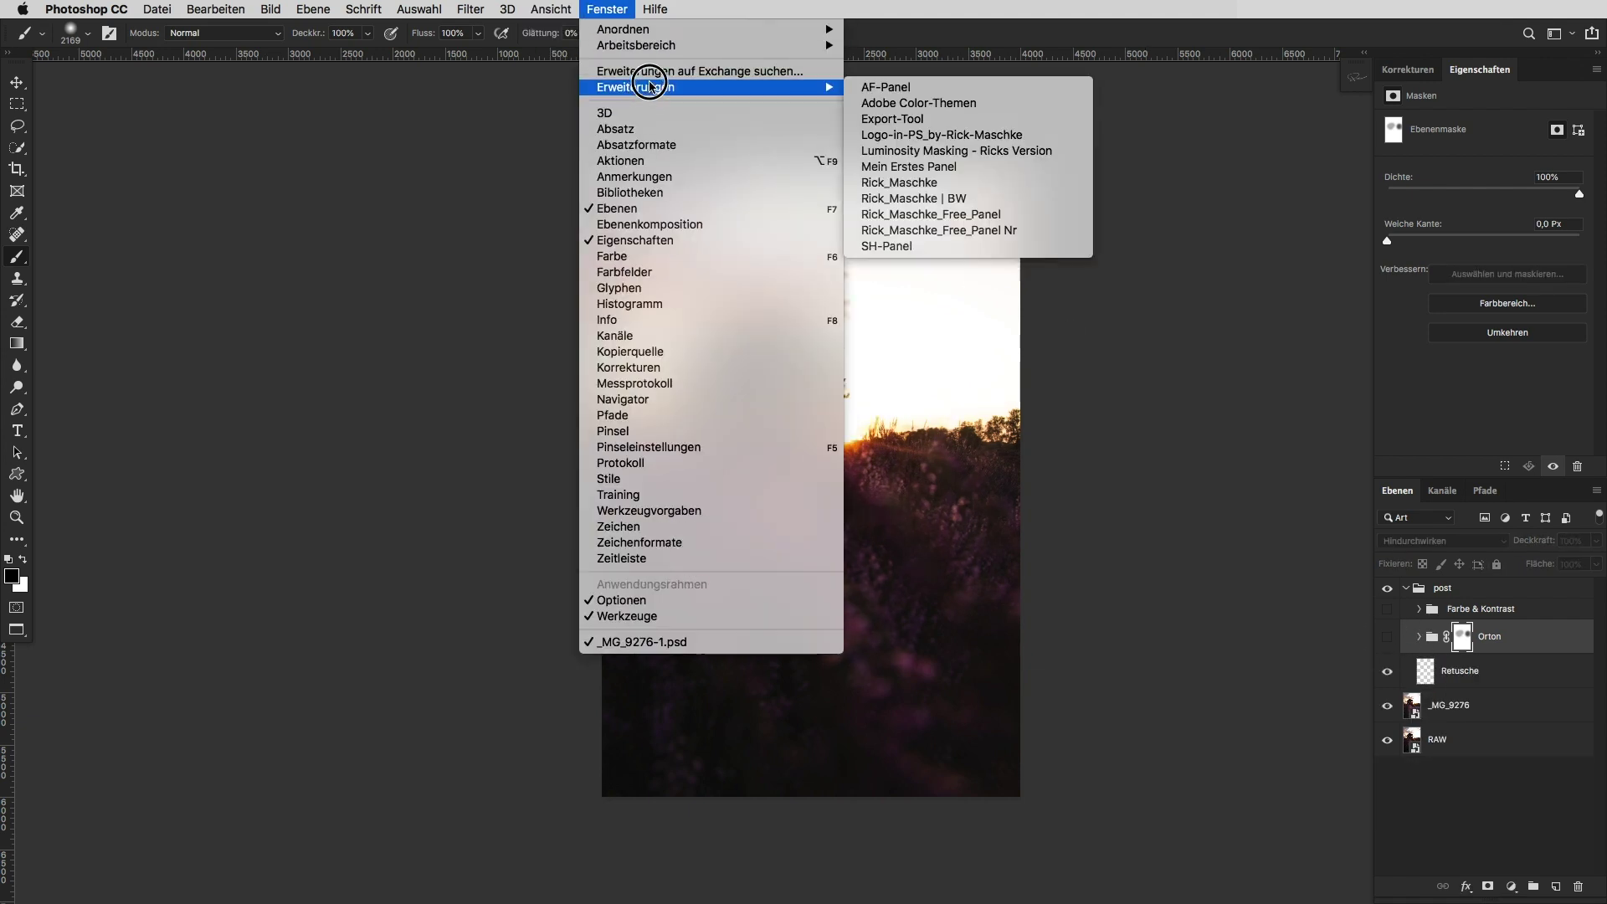
Open the AF-Panel, move it left of the photo, and show its Orton Effekt and Tools actions
click(907, 78)
drag(1046, 84, 327, 160)
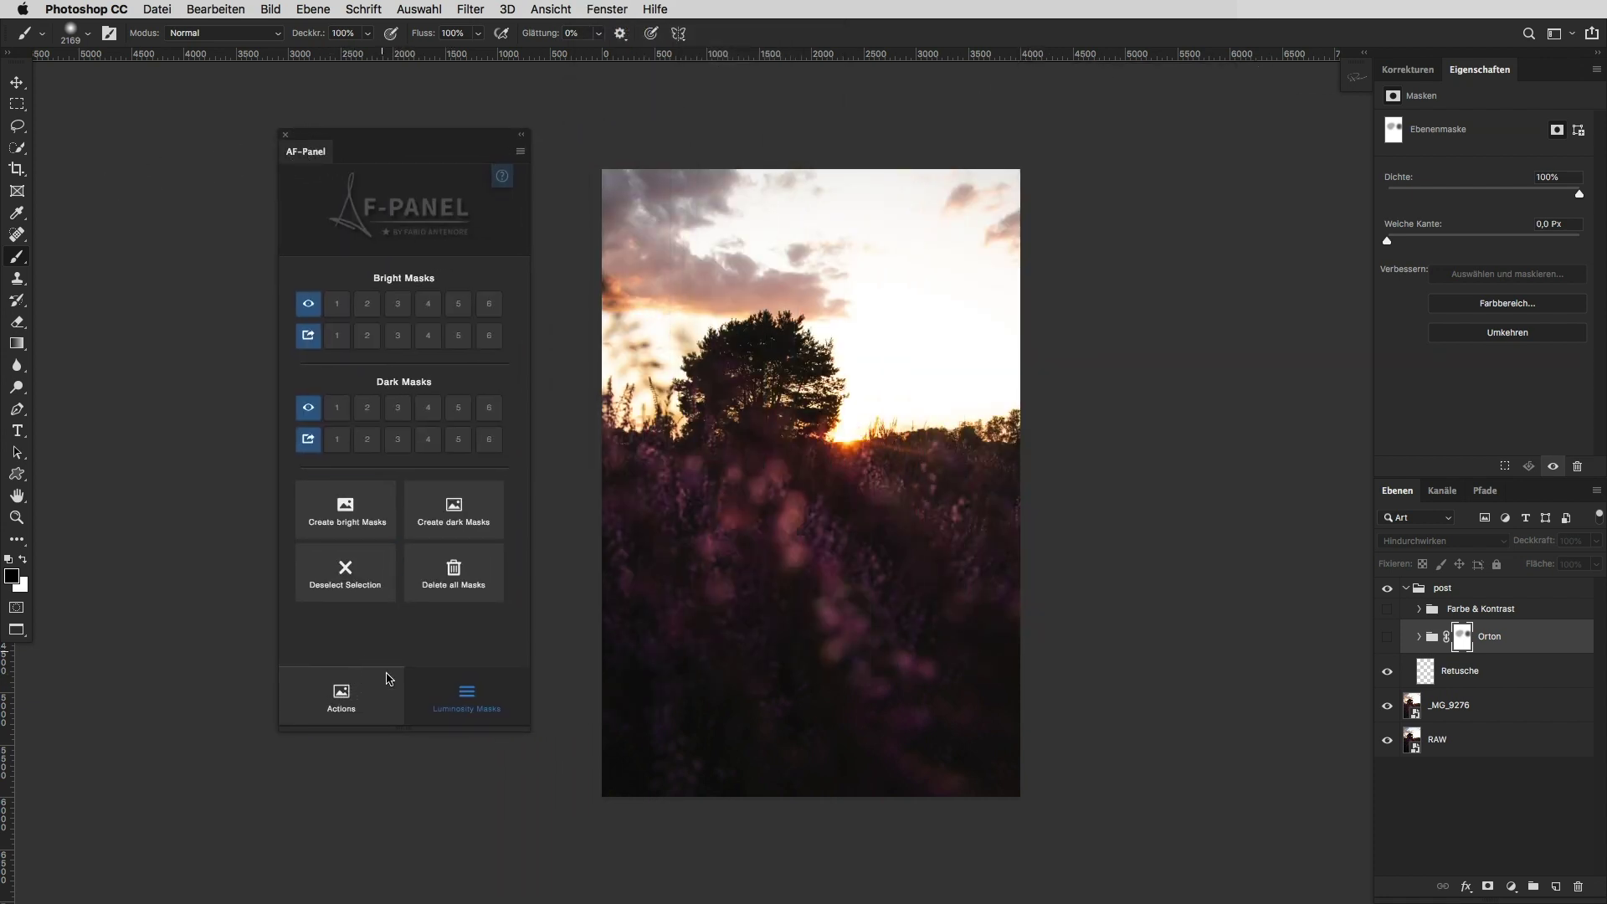
click(341, 696)
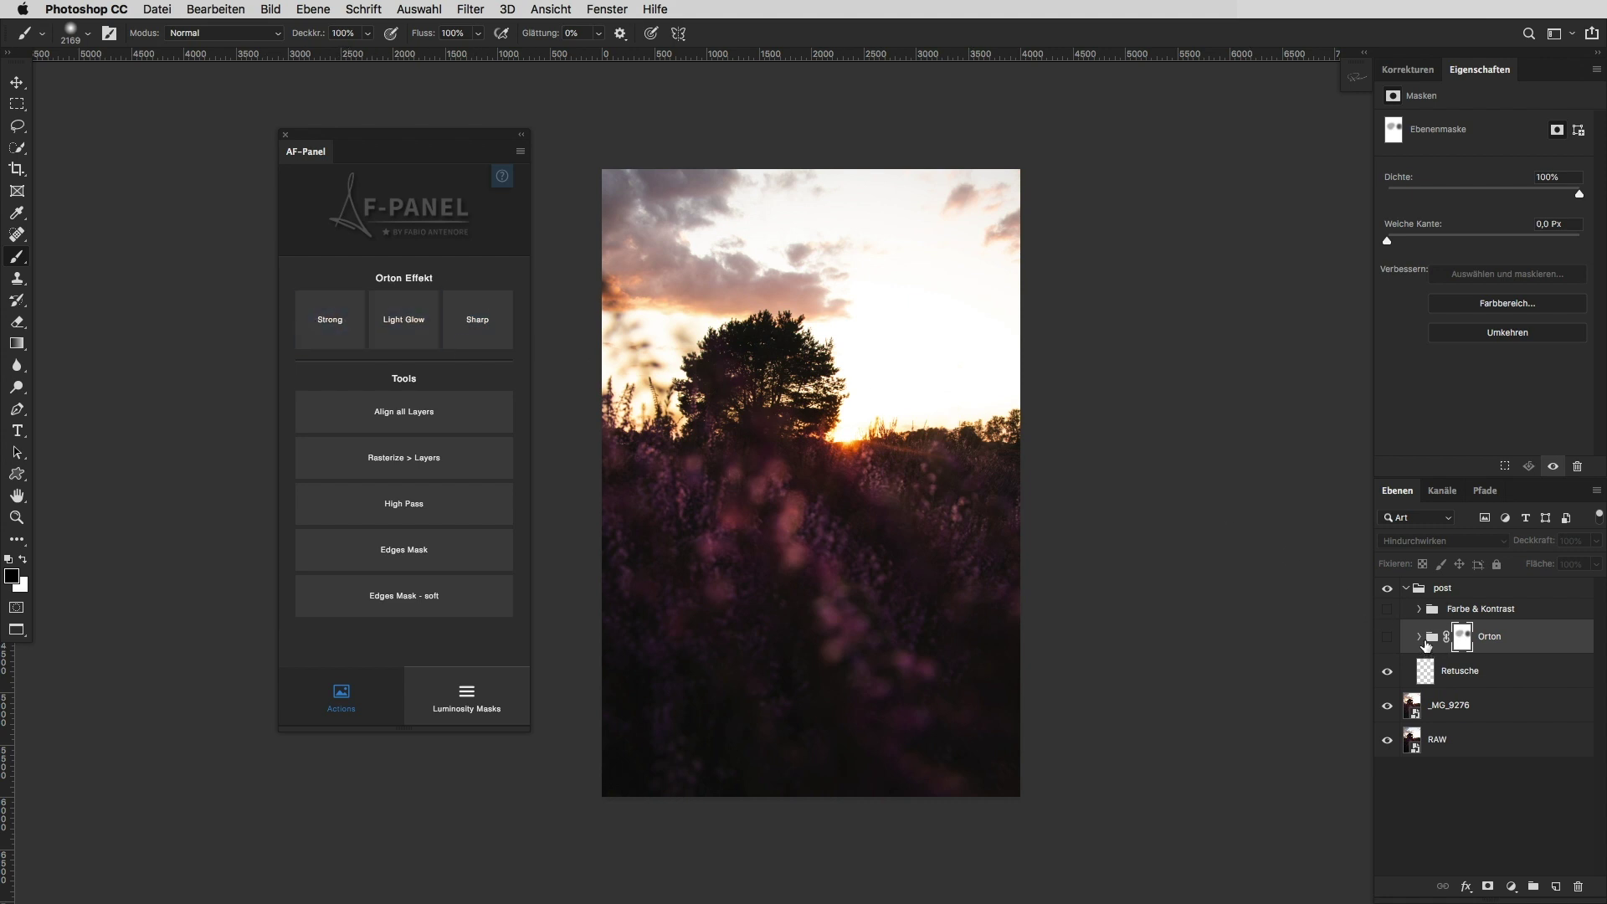
Turn on the Orton group, preview the Strong and sharp orton masks, and close the AF-Panel
click(1419, 637)
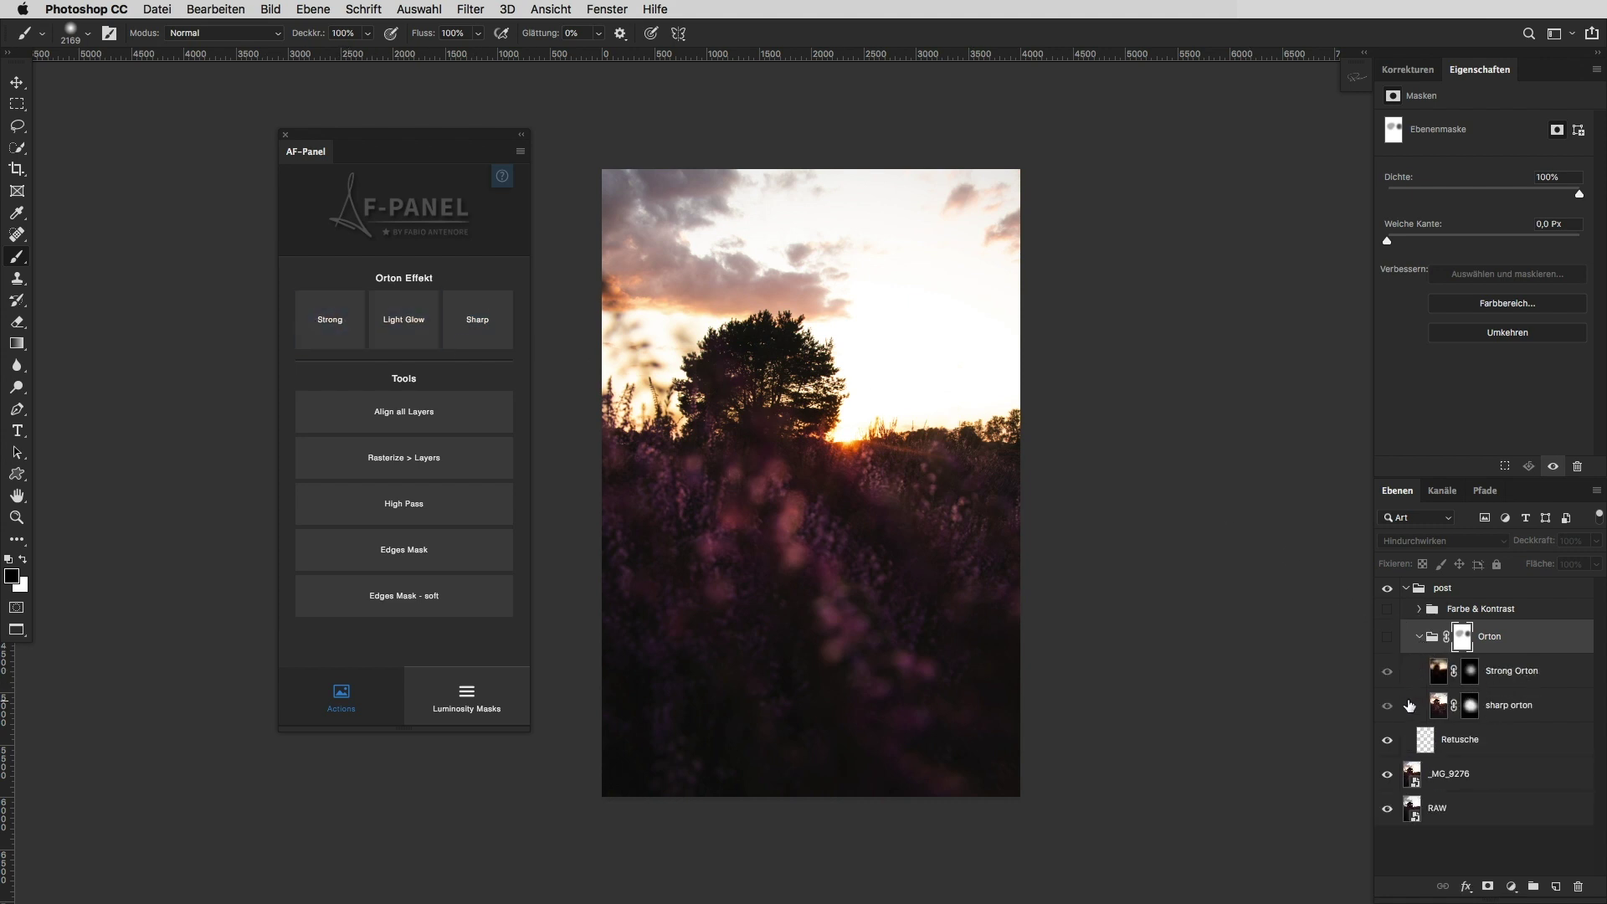
click(1387, 637)
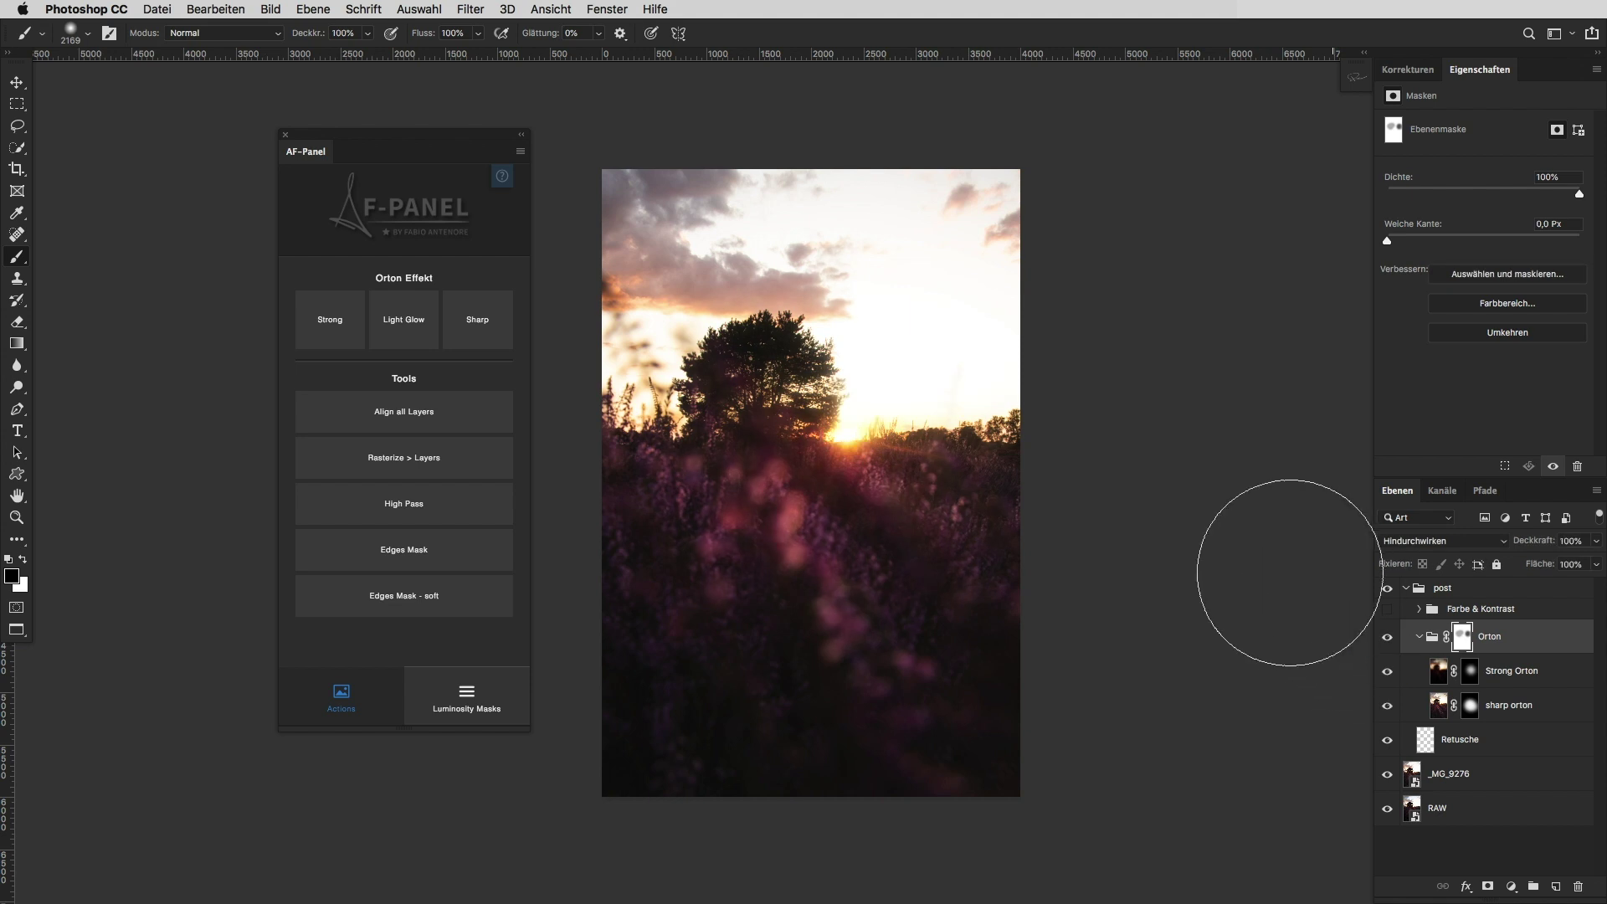
alt+click(1472, 675)
alt+click(1473, 676)
alt+click(1473, 710)
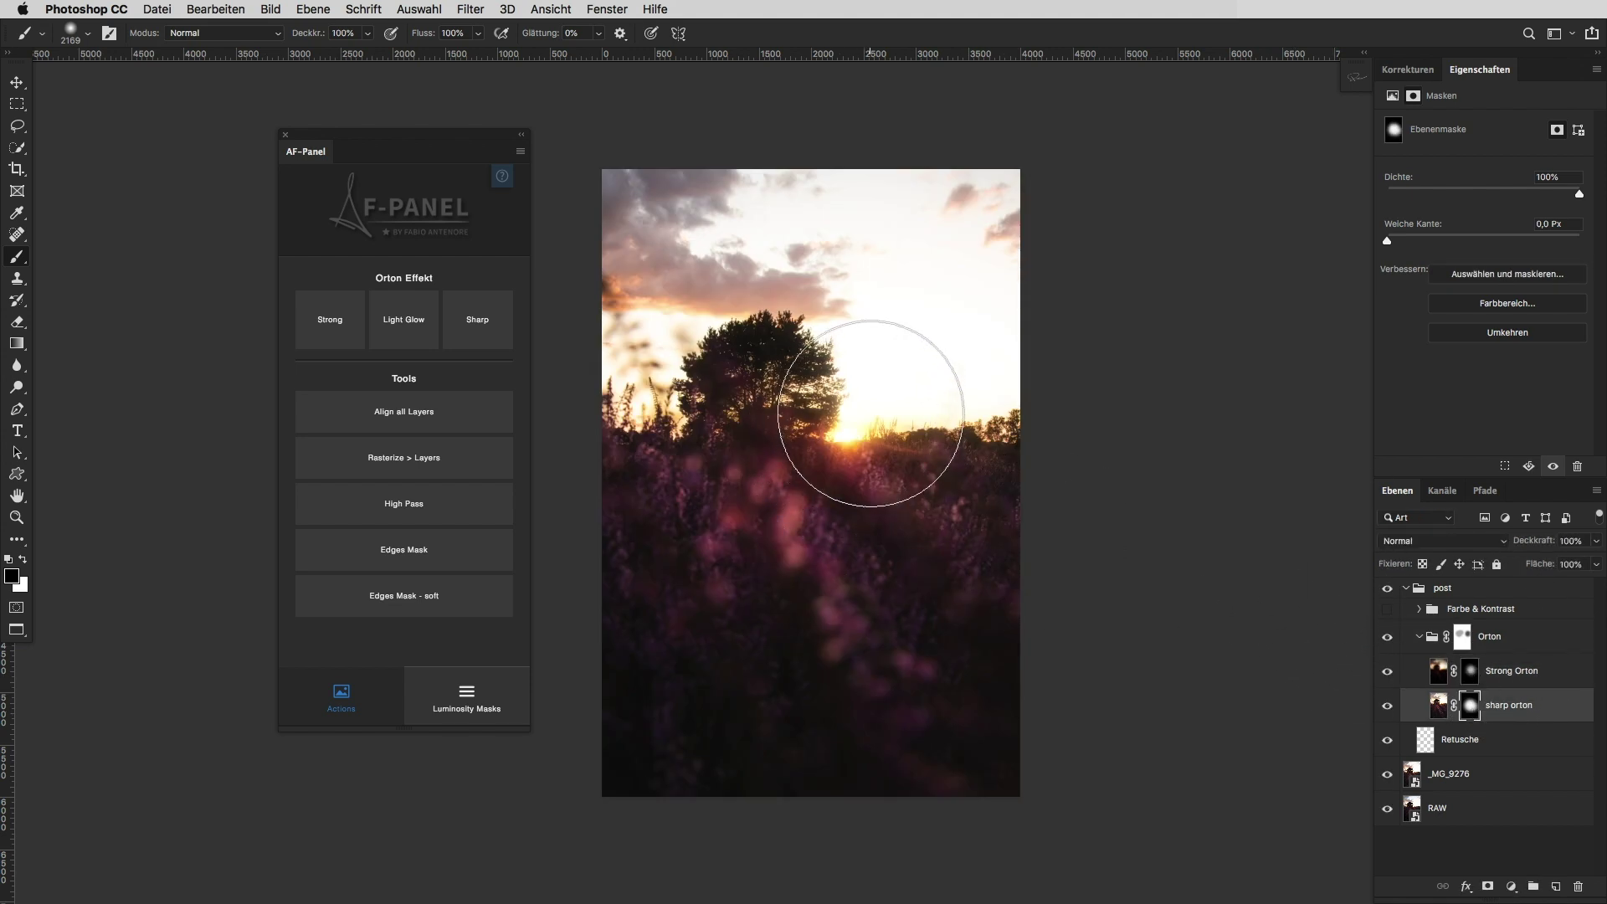
click(1386, 635)
click(1386, 635)
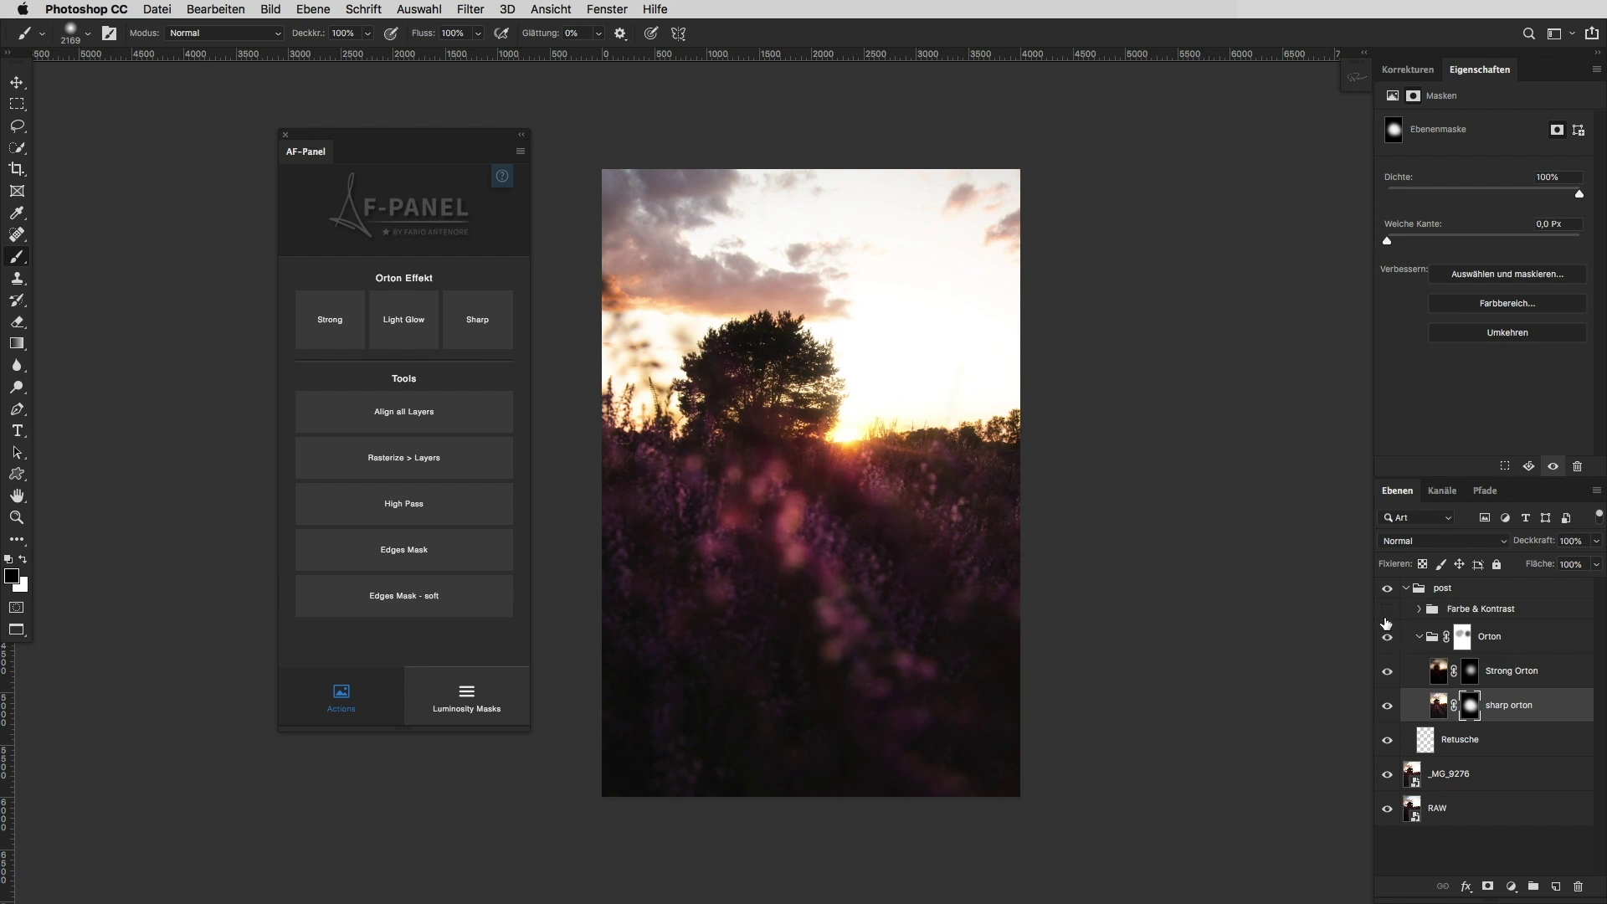
click(287, 135)
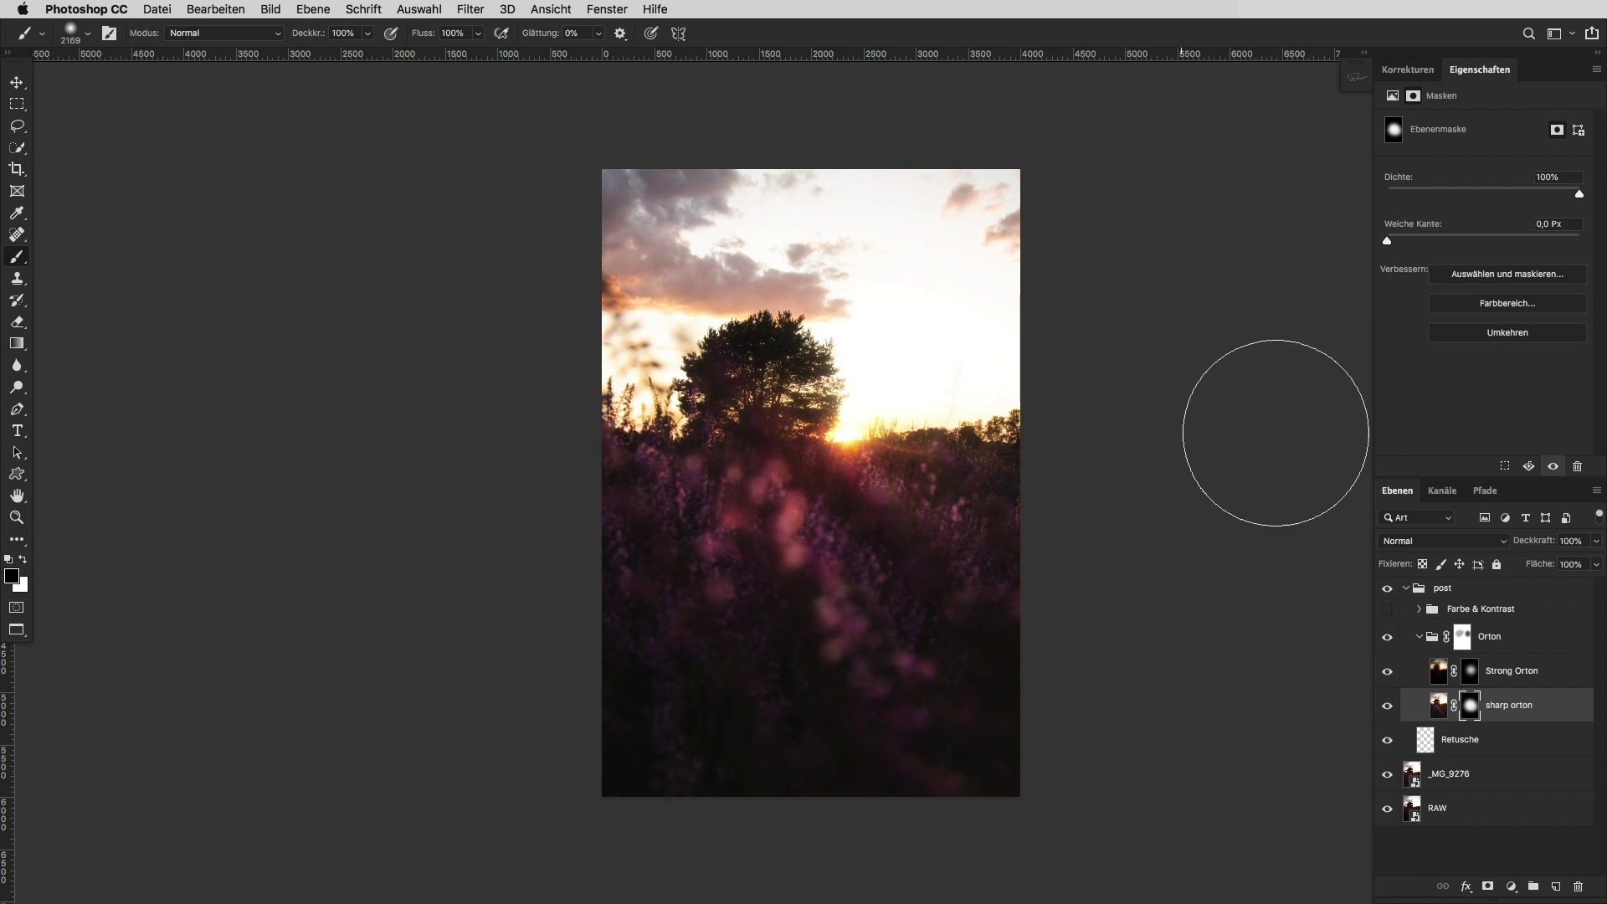
Show the Farbe & Kontrast group with Highlights, Weiß and Tiefen hidden and R+ | Y+ enabled
click(1421, 637)
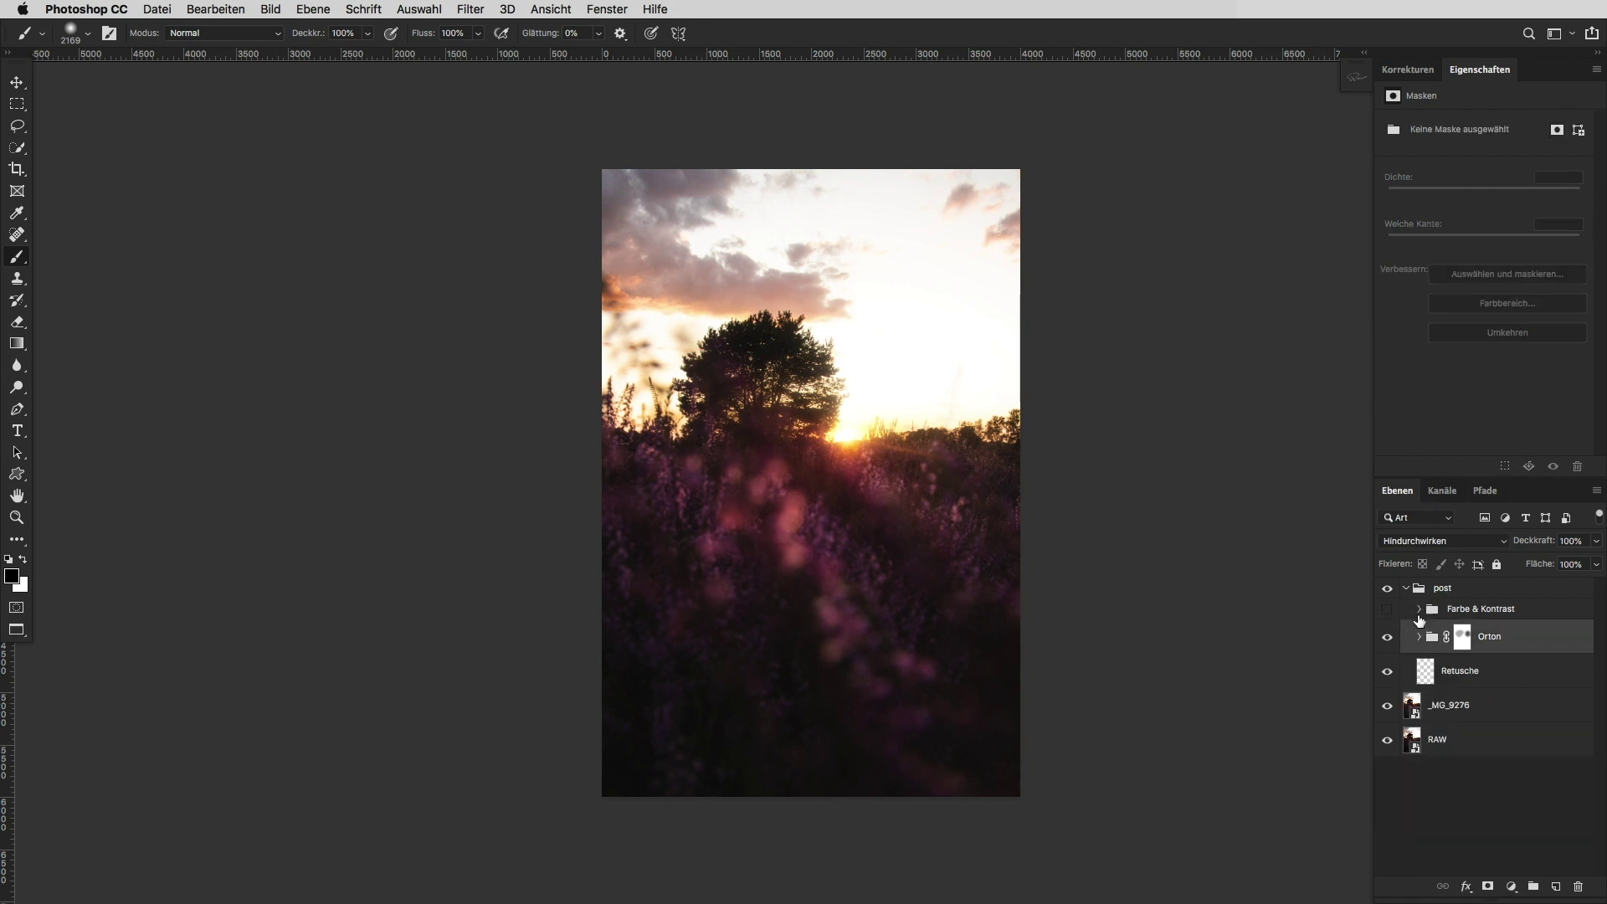
click(1420, 610)
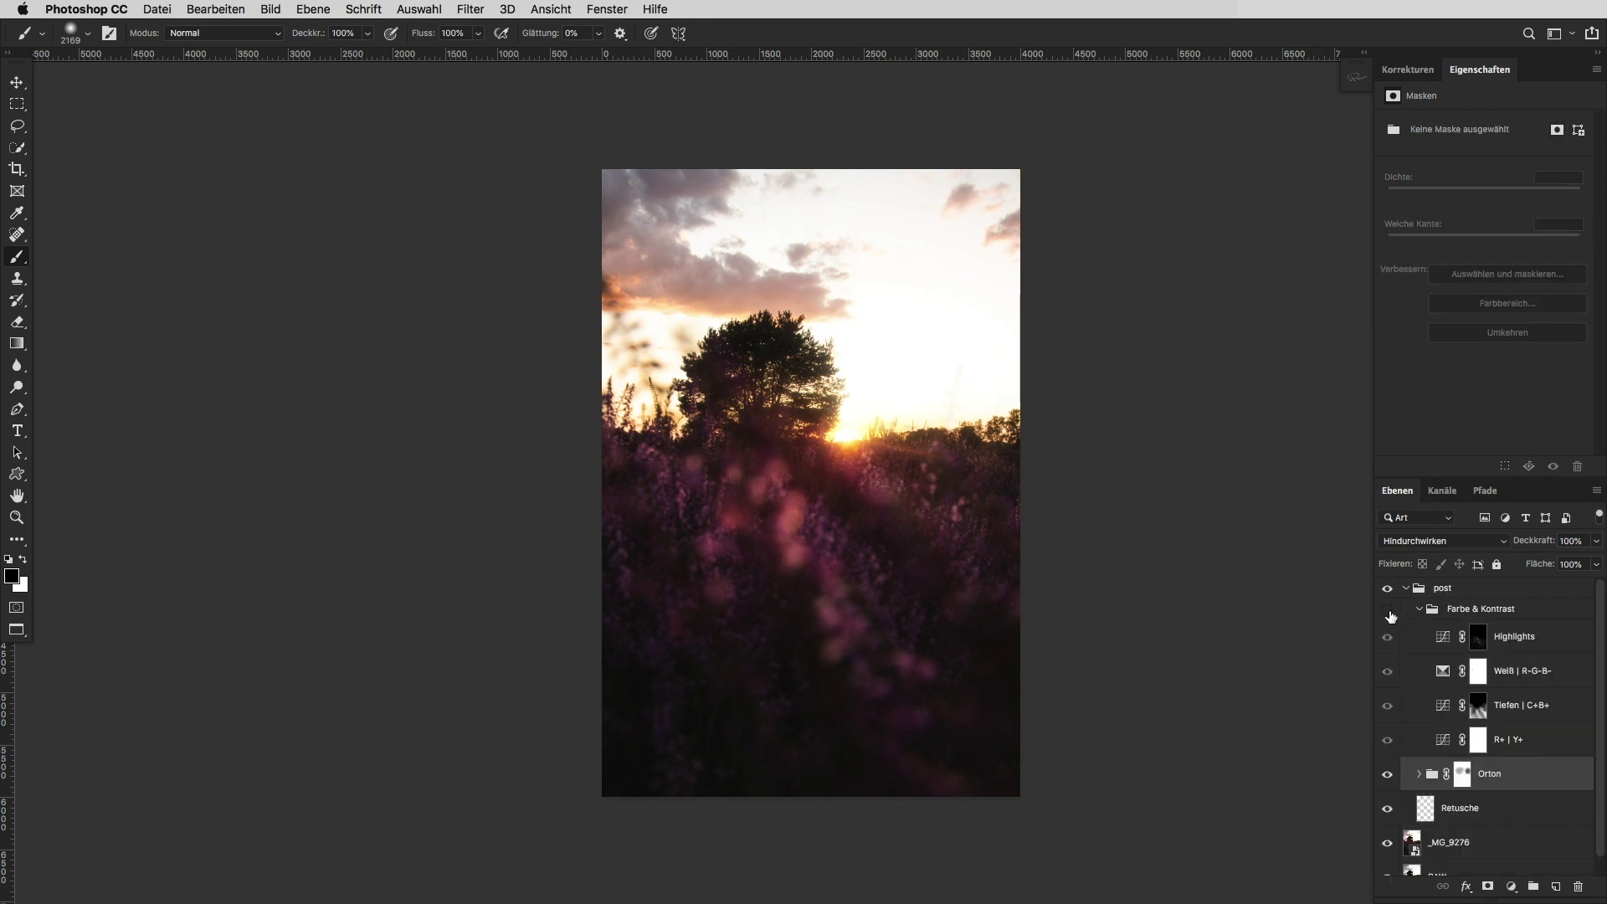
click(1388, 609)
drag(1387, 637, 1387, 705)
click(1466, 745)
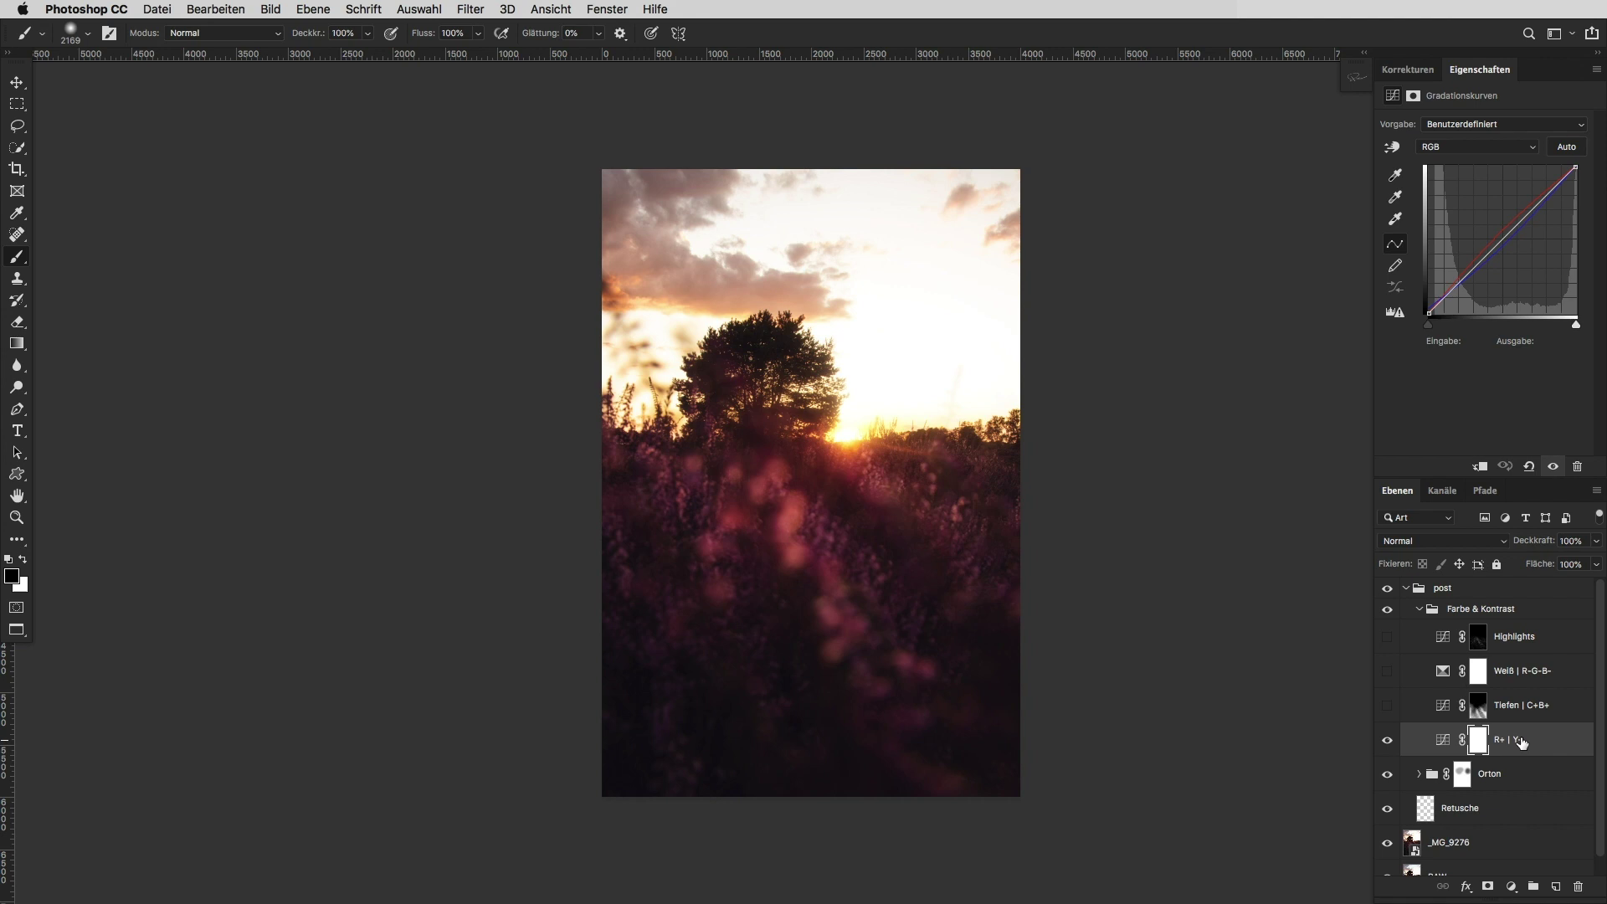
click(1388, 740)
Lower the R+ | Y+ blue curve's midtones for a warmer look, then compare it on and off
click(1489, 148)
click(1475, 181)
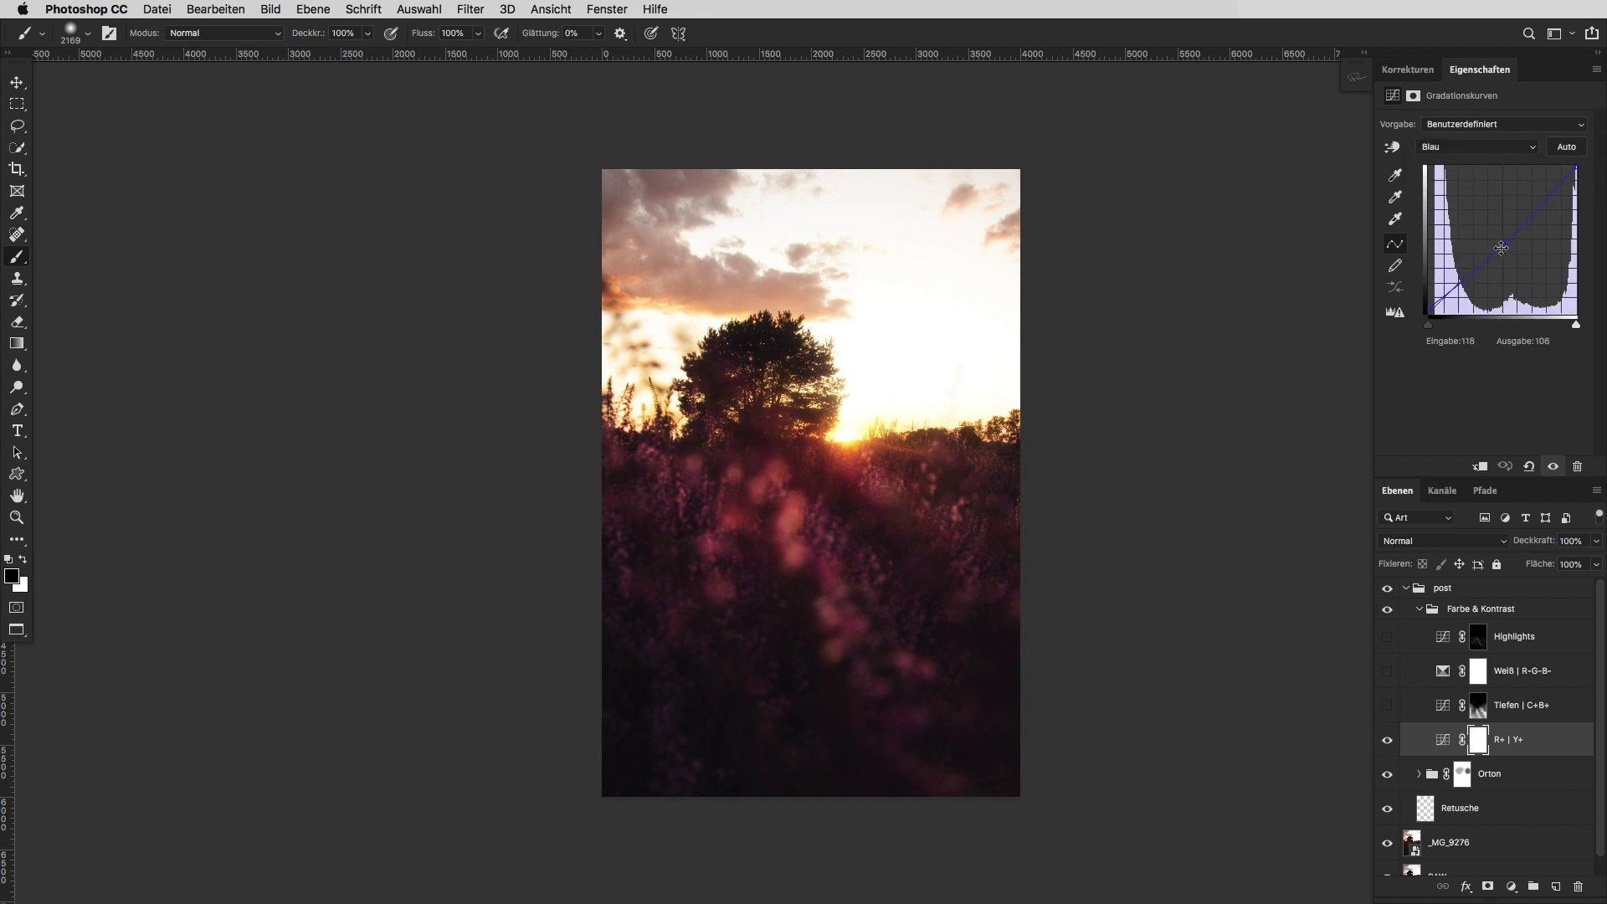
click(1502, 248)
drag(1516, 241, 1501, 260)
click(1489, 146)
click(1490, 115)
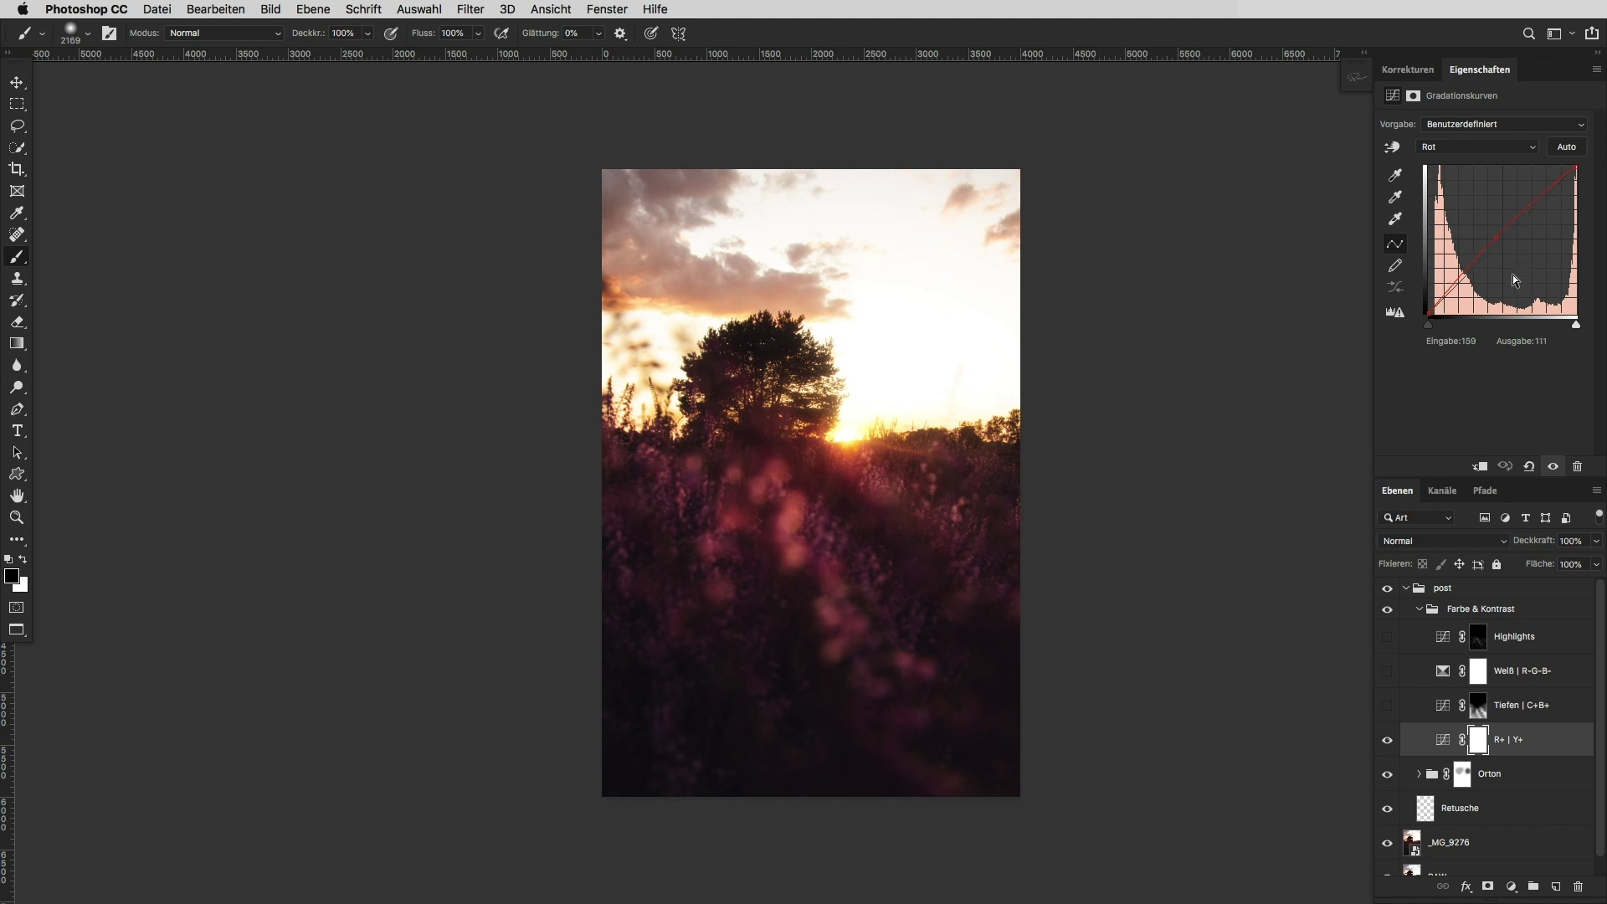
click(1388, 741)
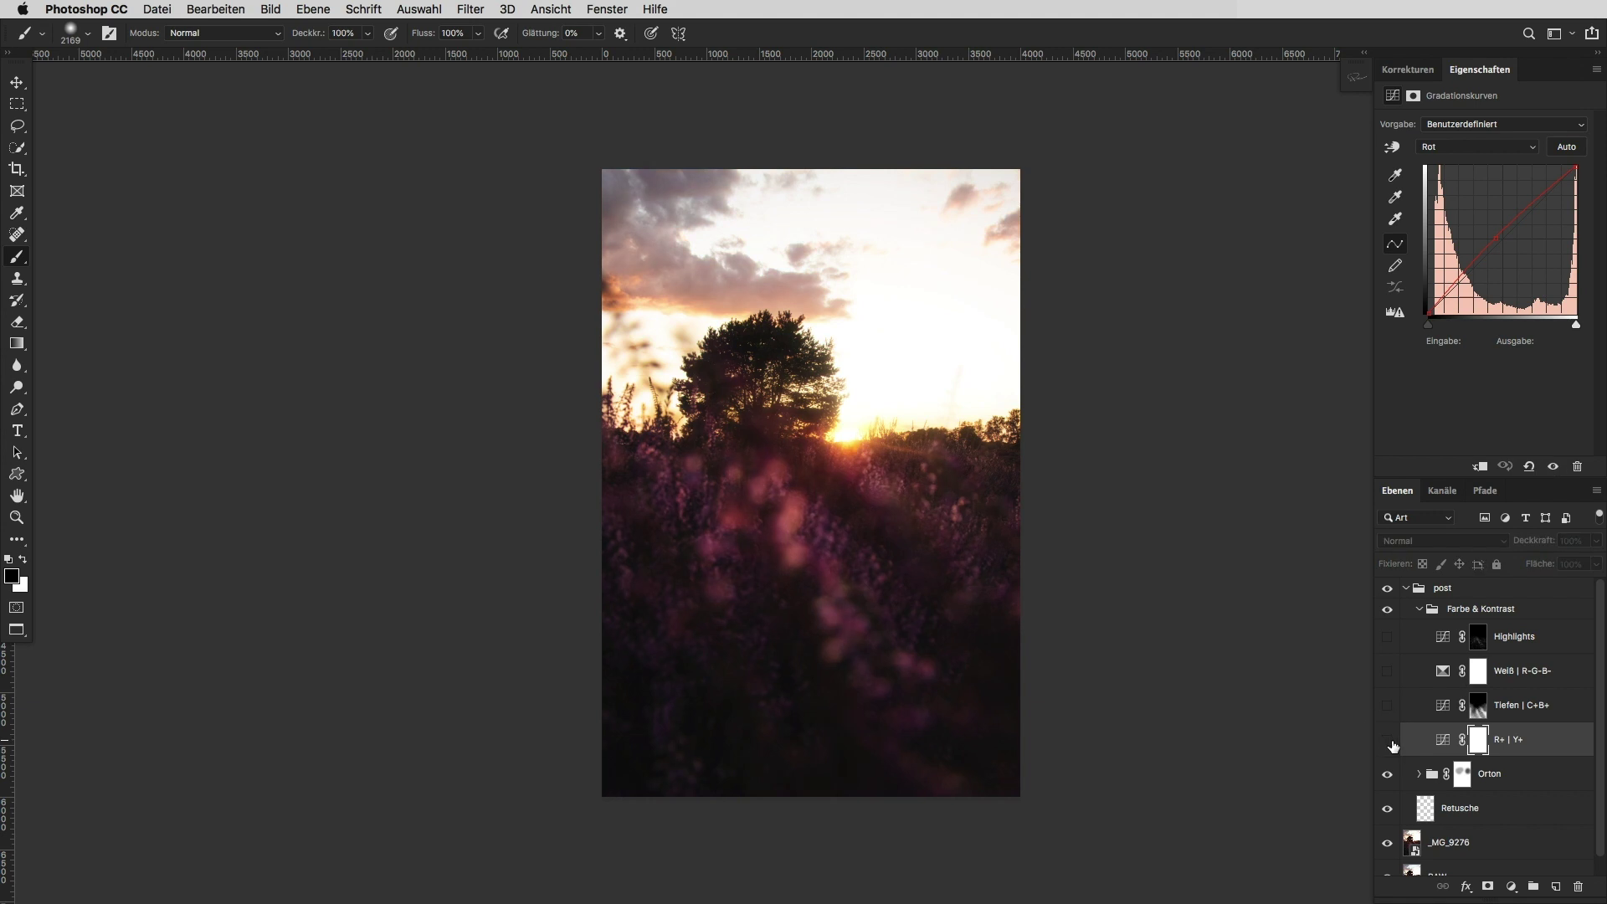
click(1389, 741)
click(1388, 741)
click(1389, 741)
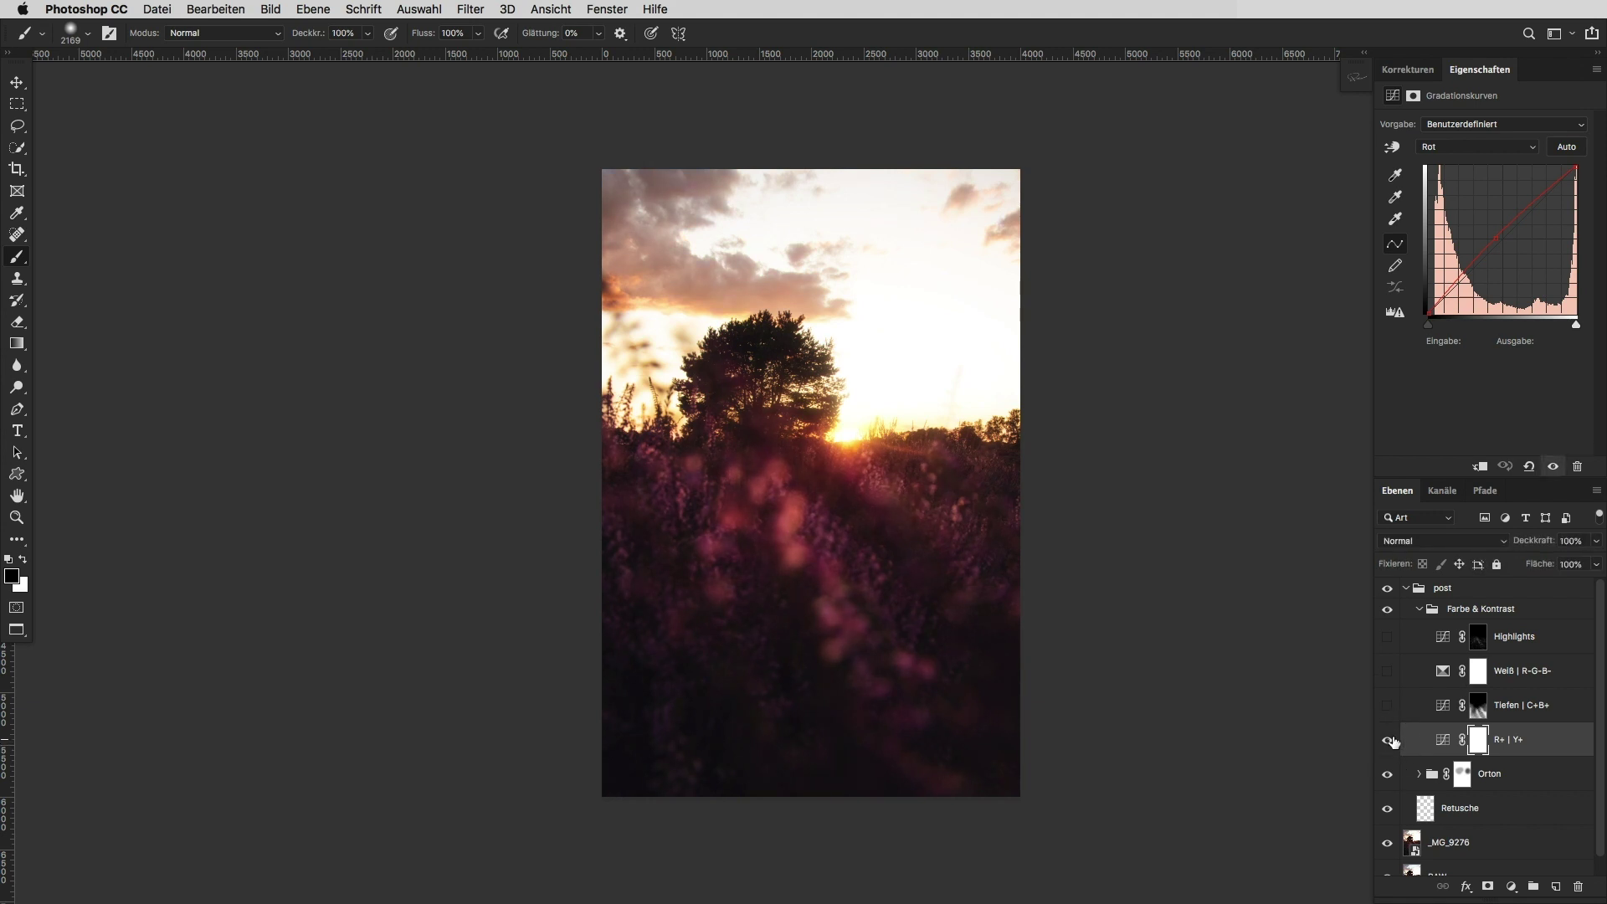
Turn on Tiefen | C+B+, inspect its red and blue curves, compare it, and view its mask
click(1440, 712)
click(1386, 706)
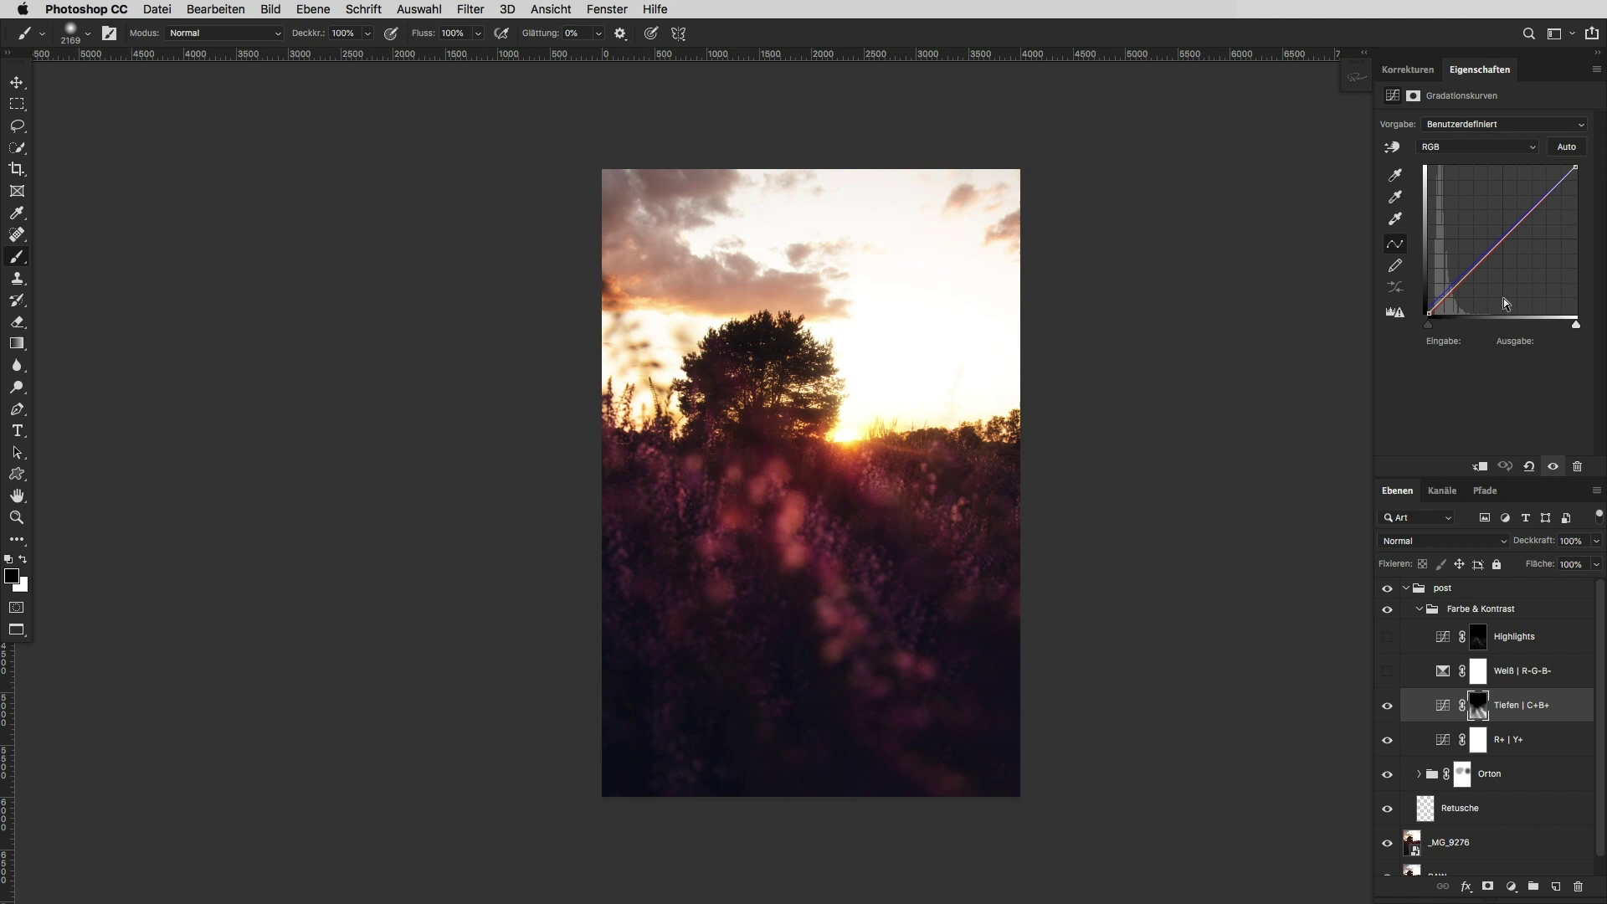
click(1475, 147)
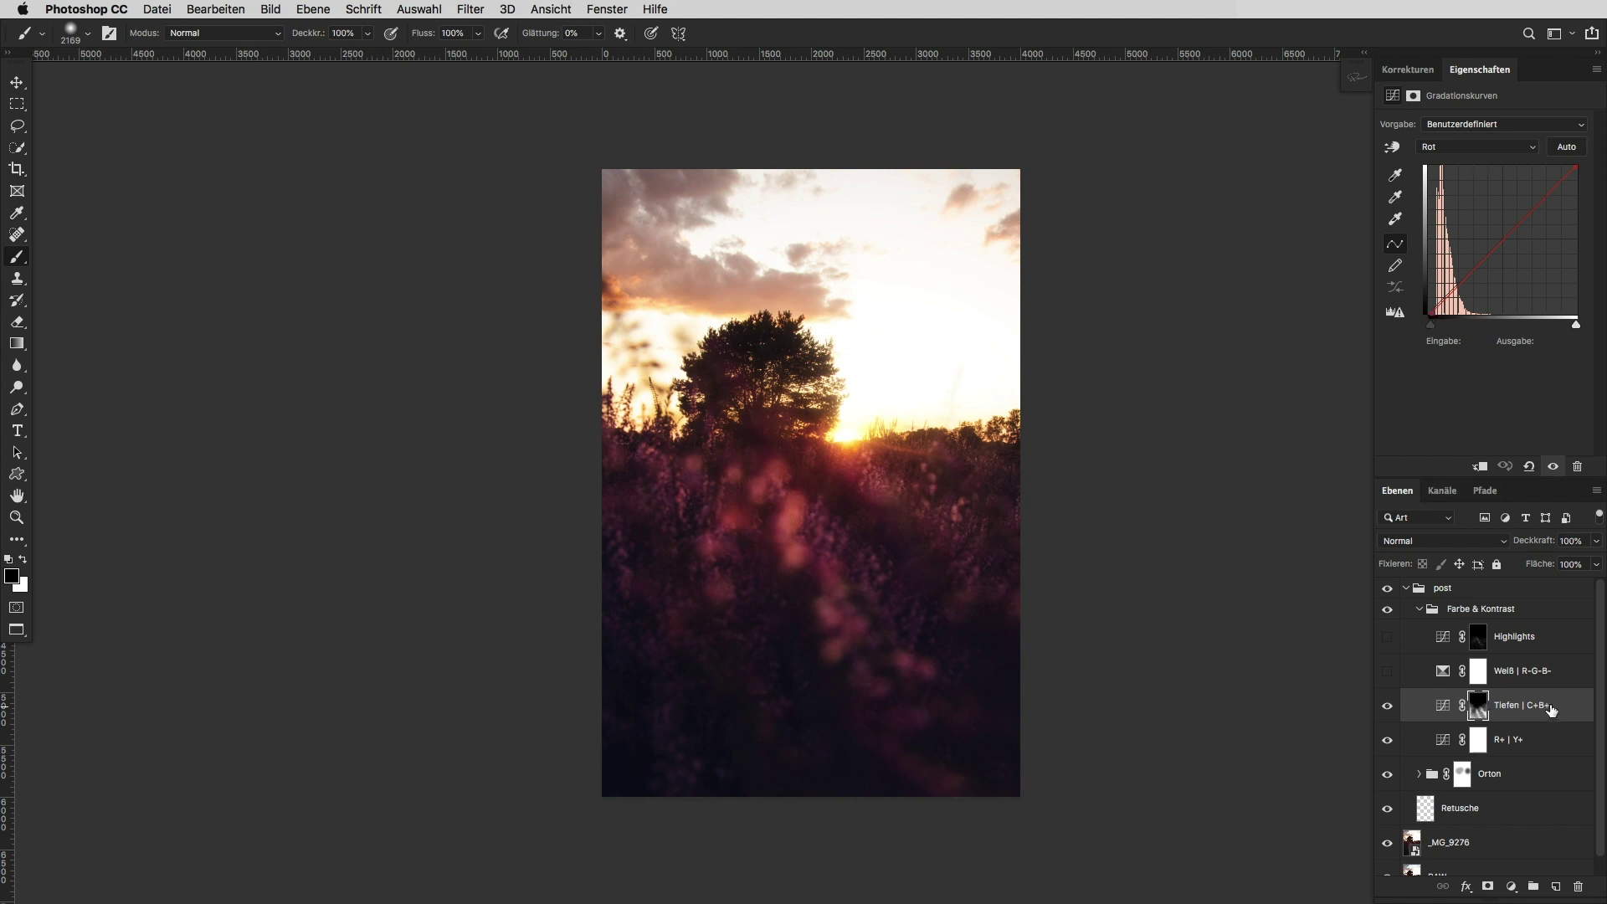
click(1477, 147)
click(1448, 184)
click(1389, 708)
click(1389, 711)
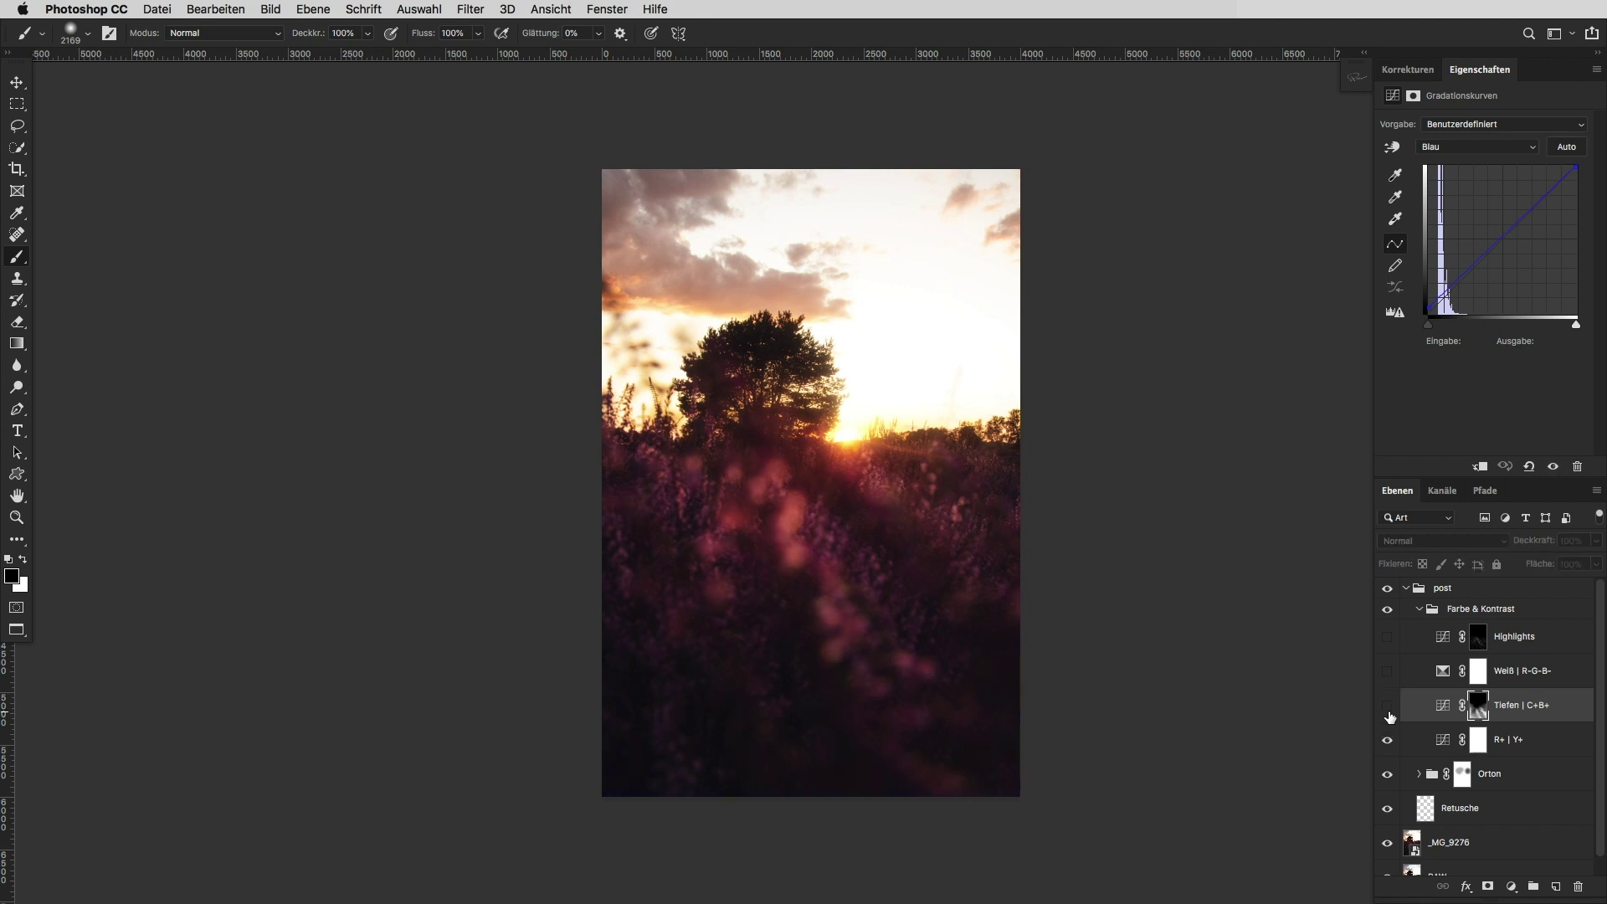
click(1387, 708)
click(1390, 708)
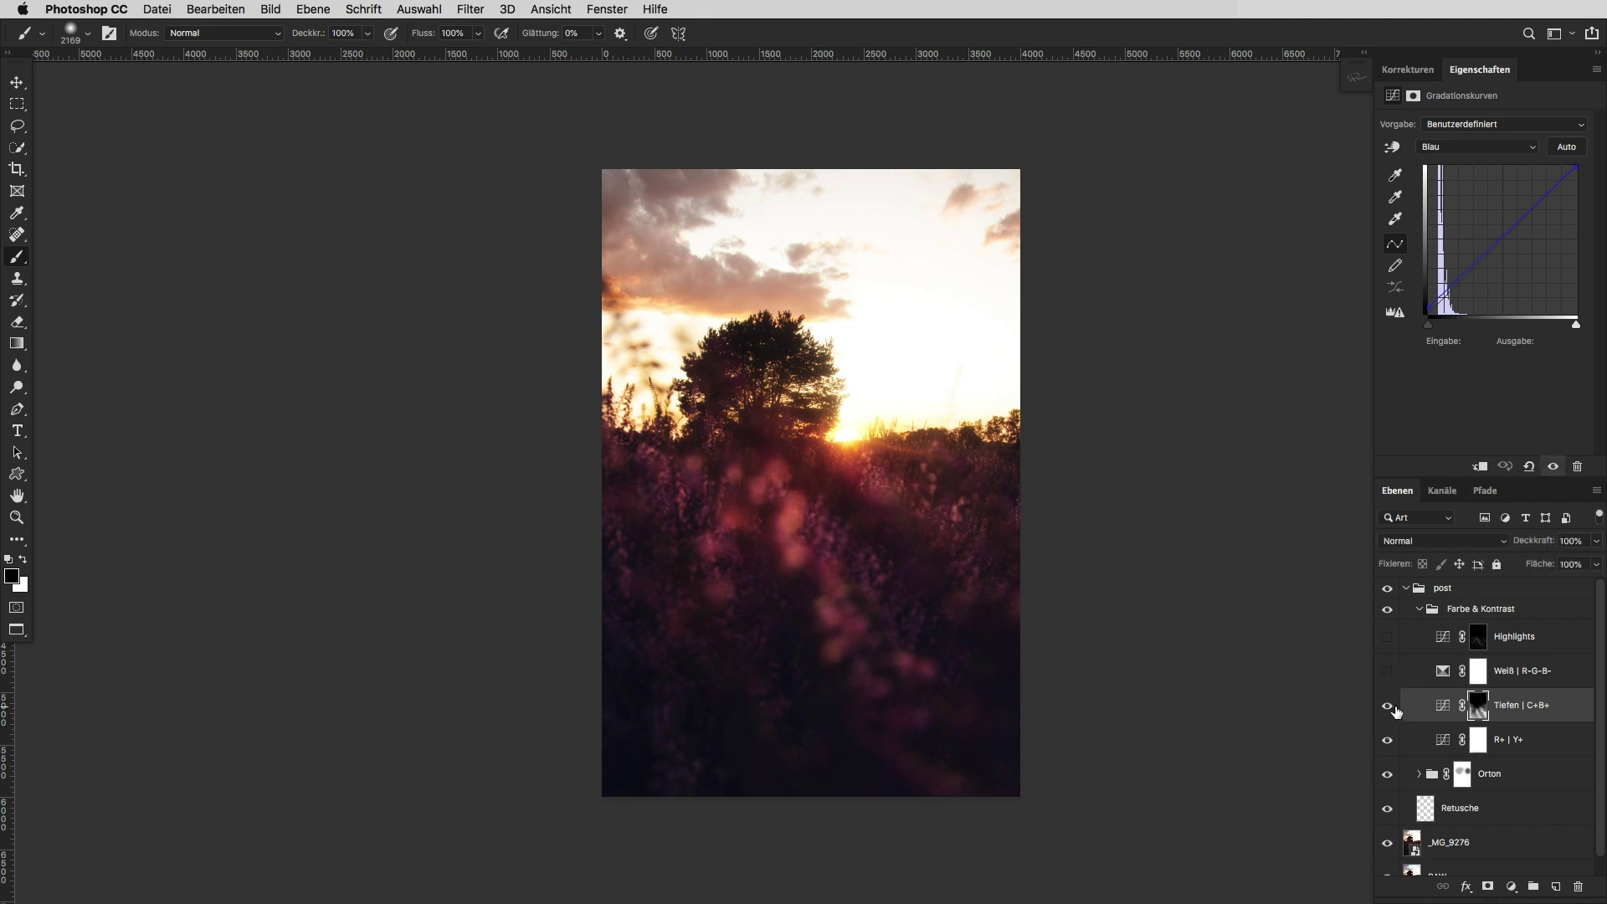
alt+click(1478, 707)
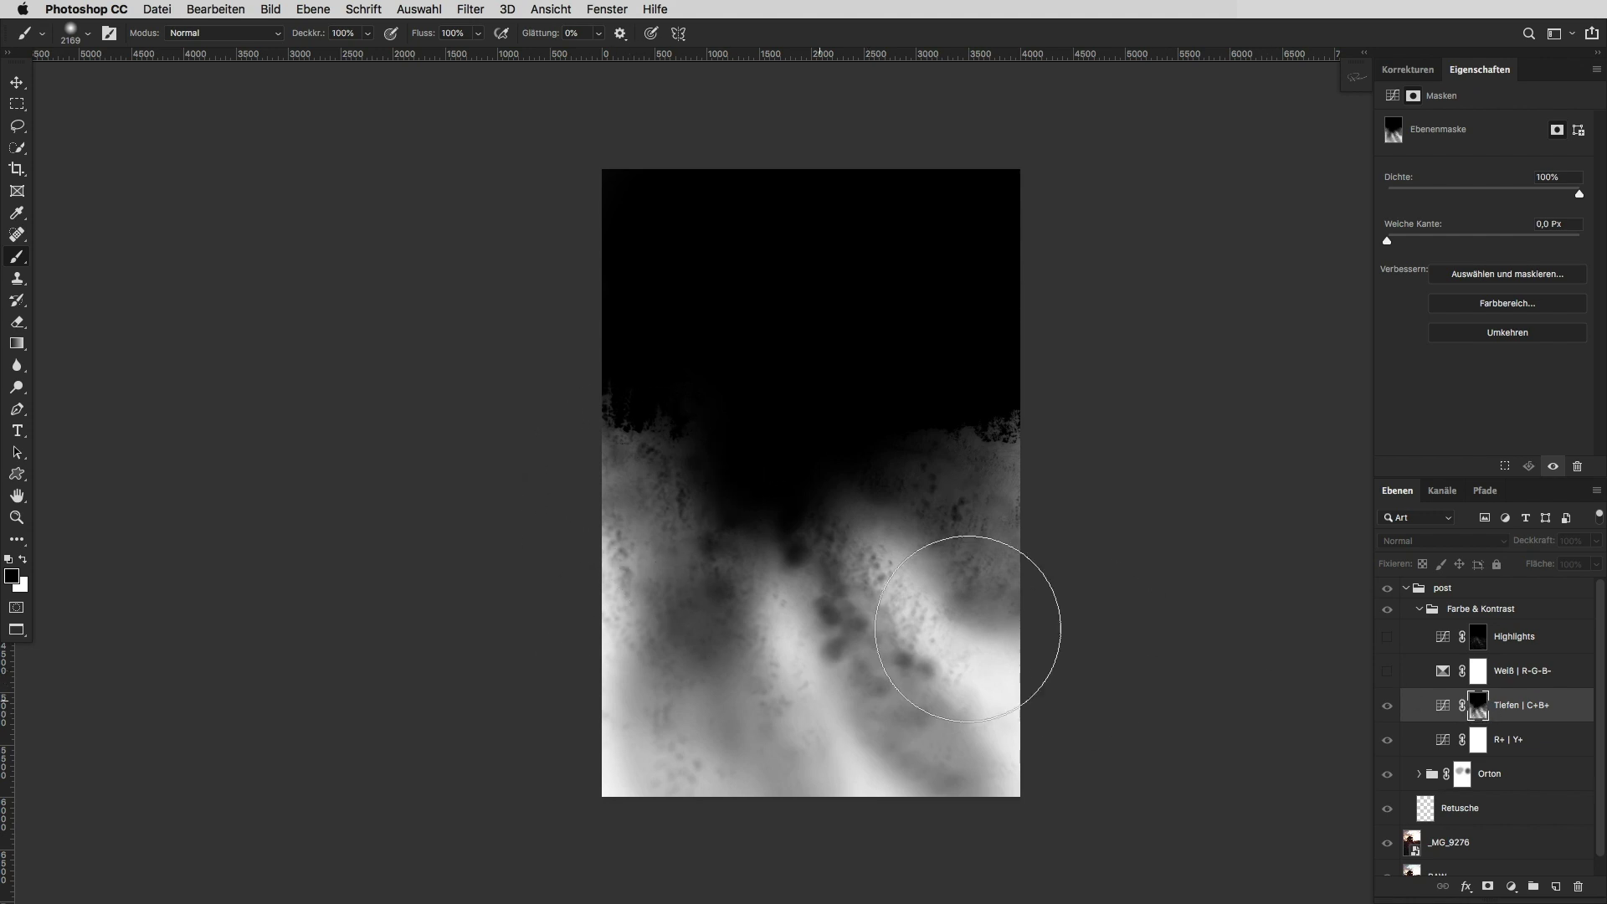
Inspect the green and blue channels individually in Kanäle, then select the blue channel
click(1442, 490)
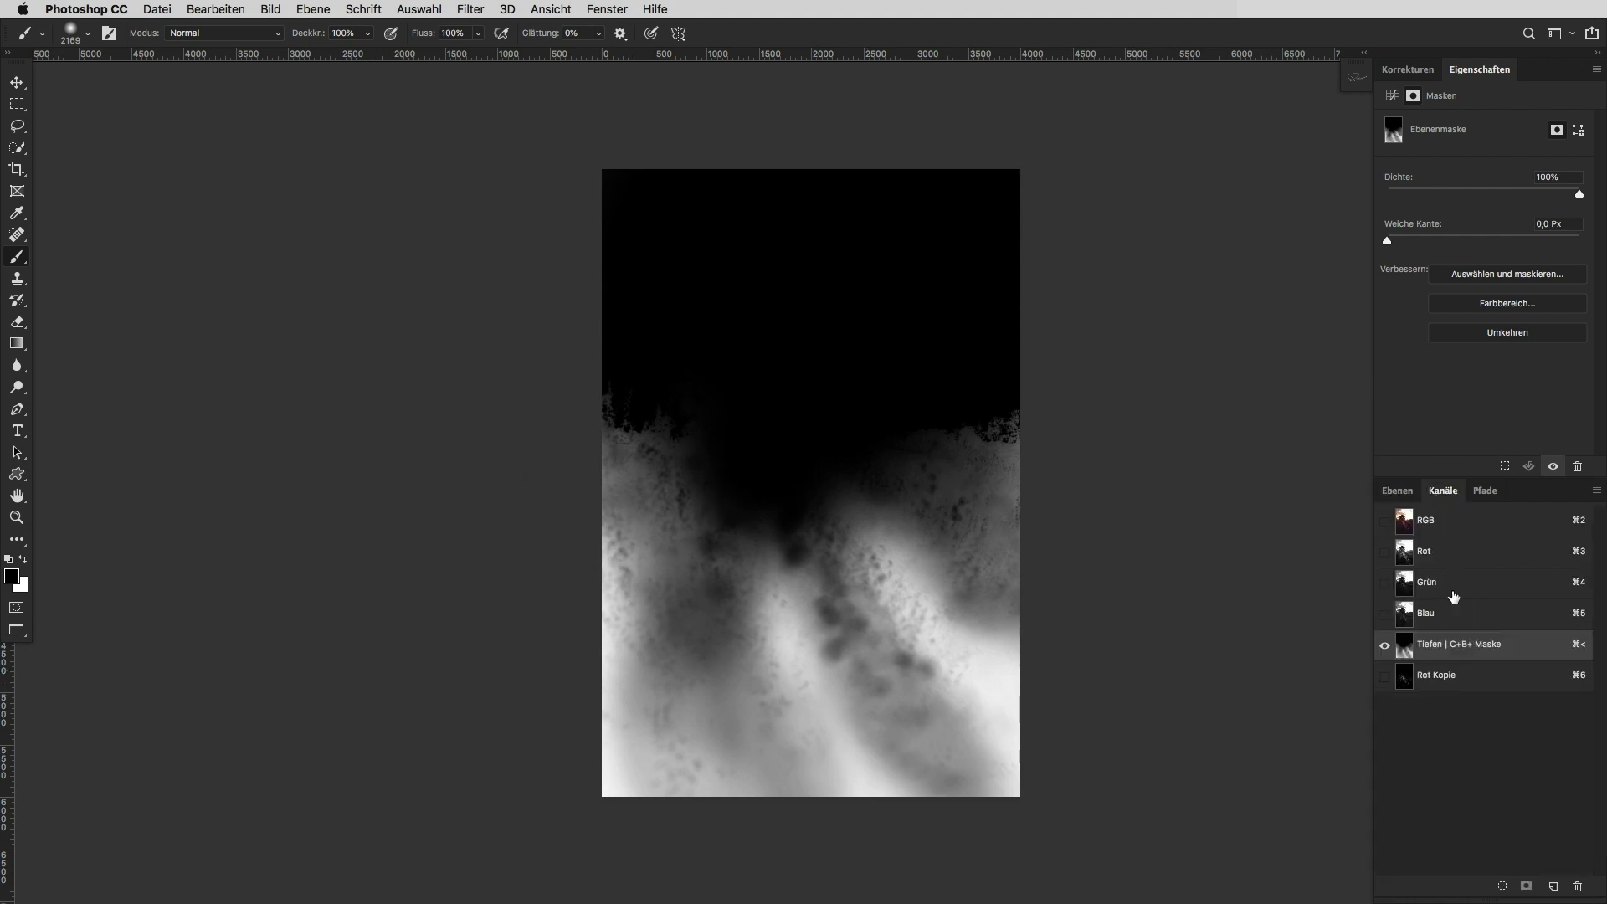
click(1454, 590)
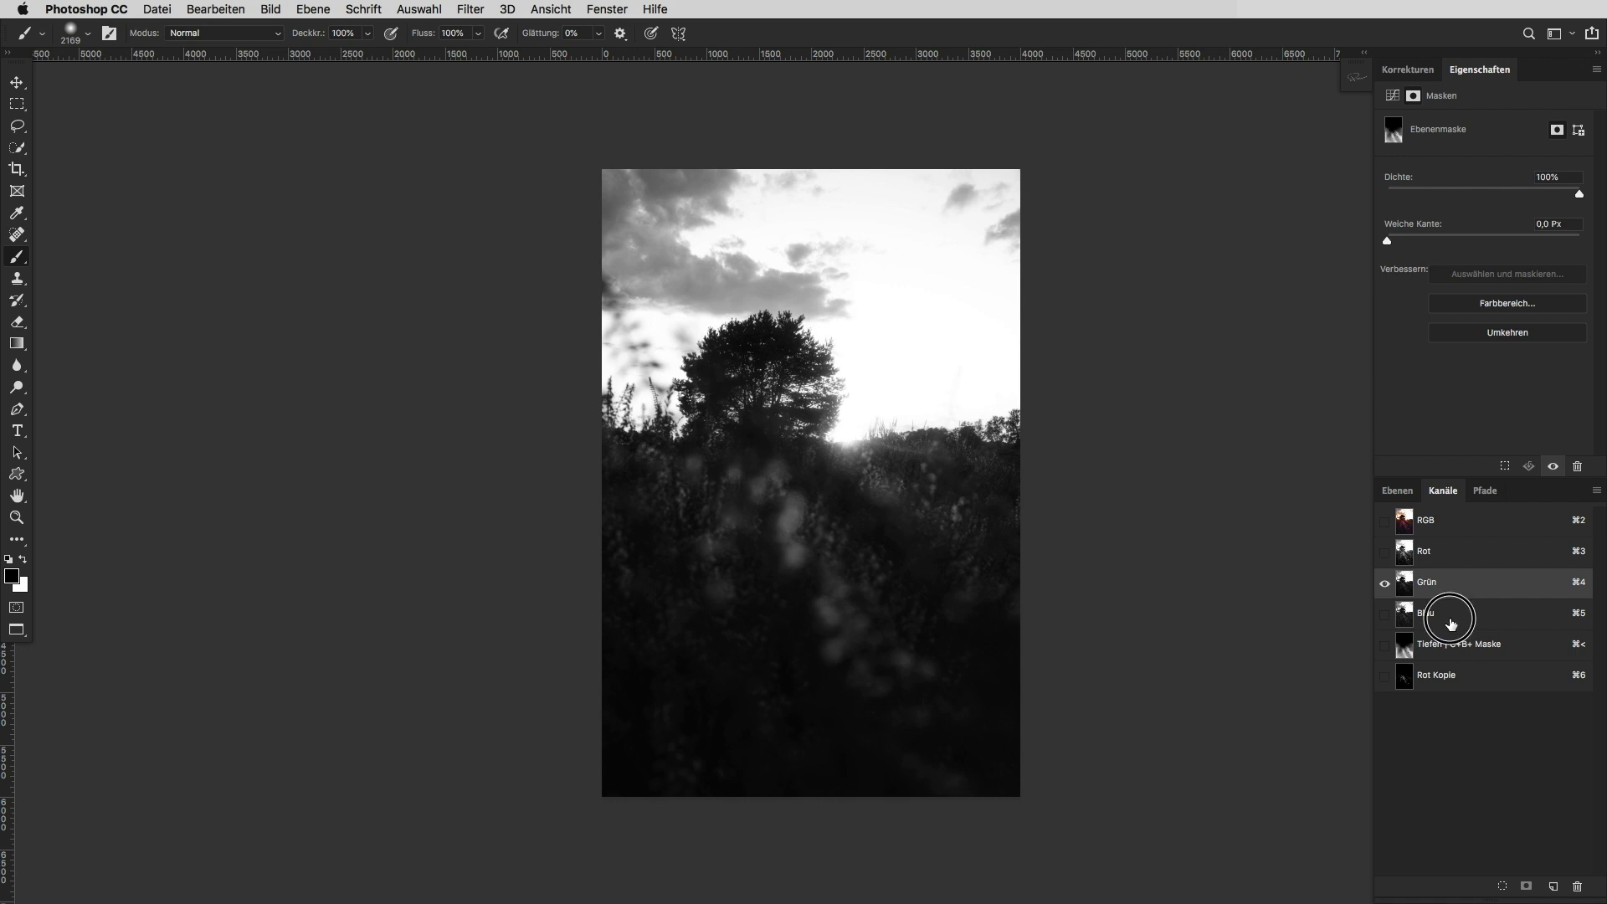
click(1450, 619)
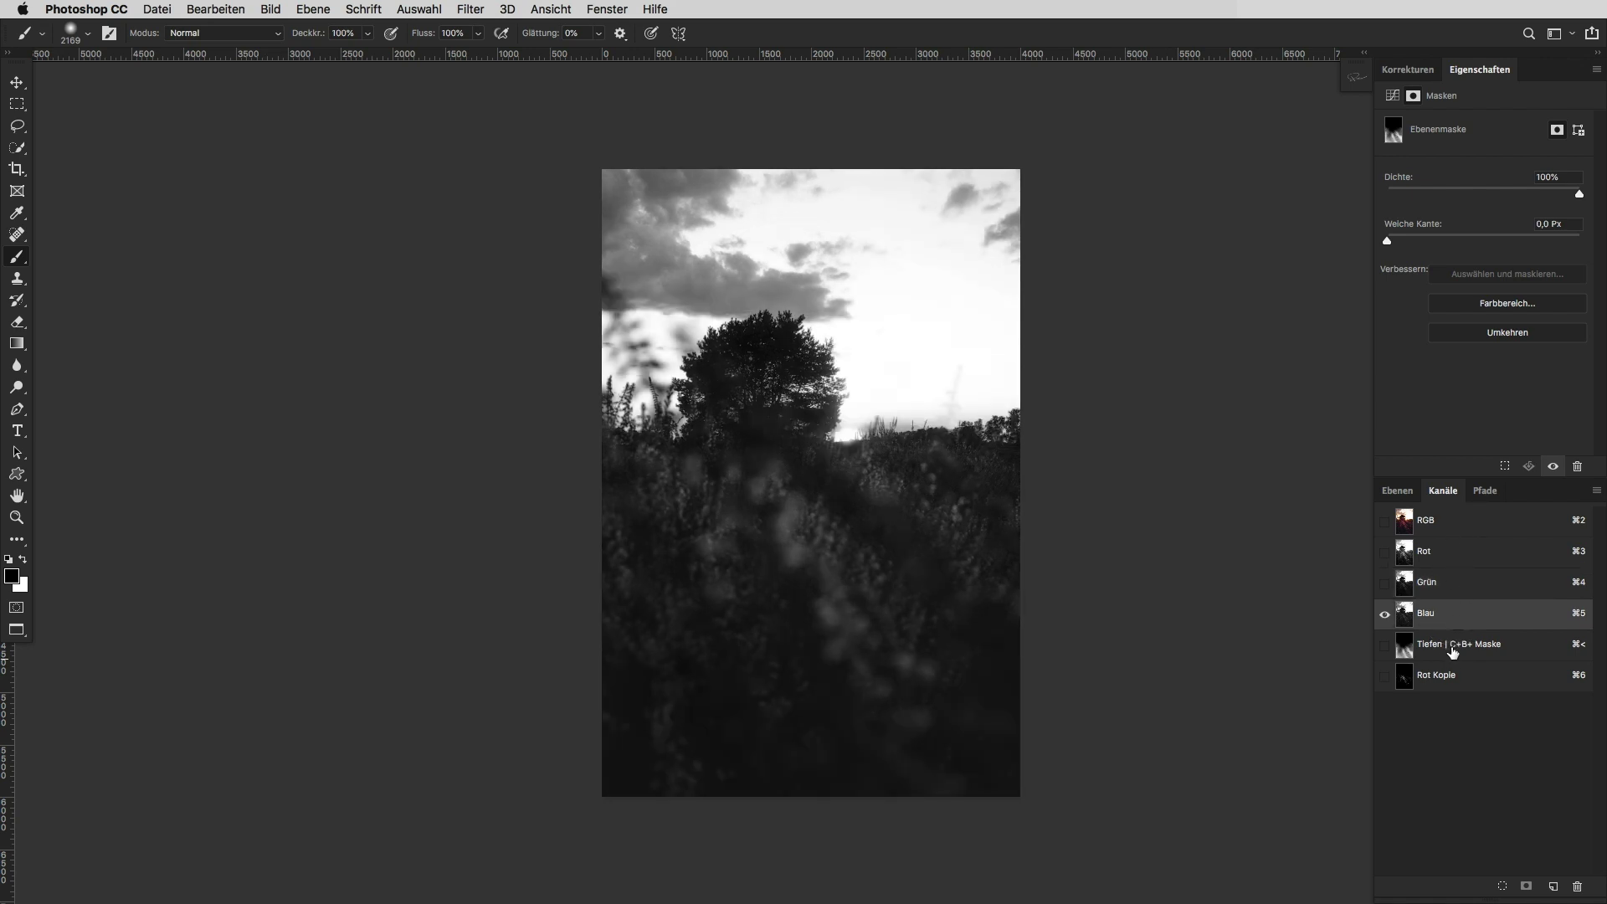
click(1453, 618)
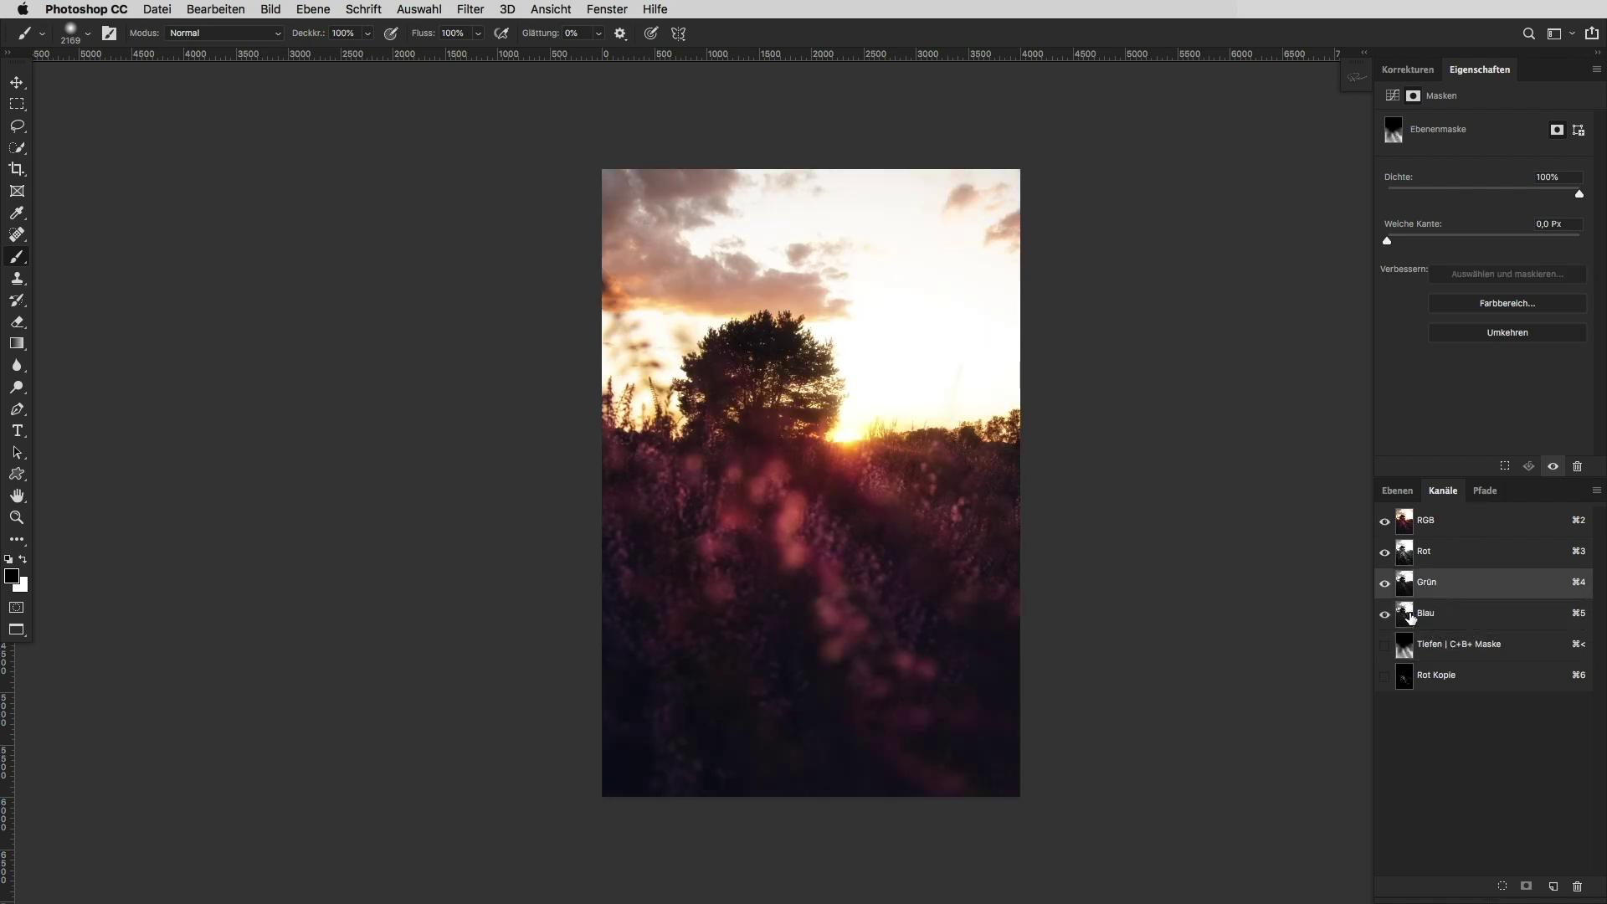
click(1384, 583)
click(1384, 553)
click(1443, 620)
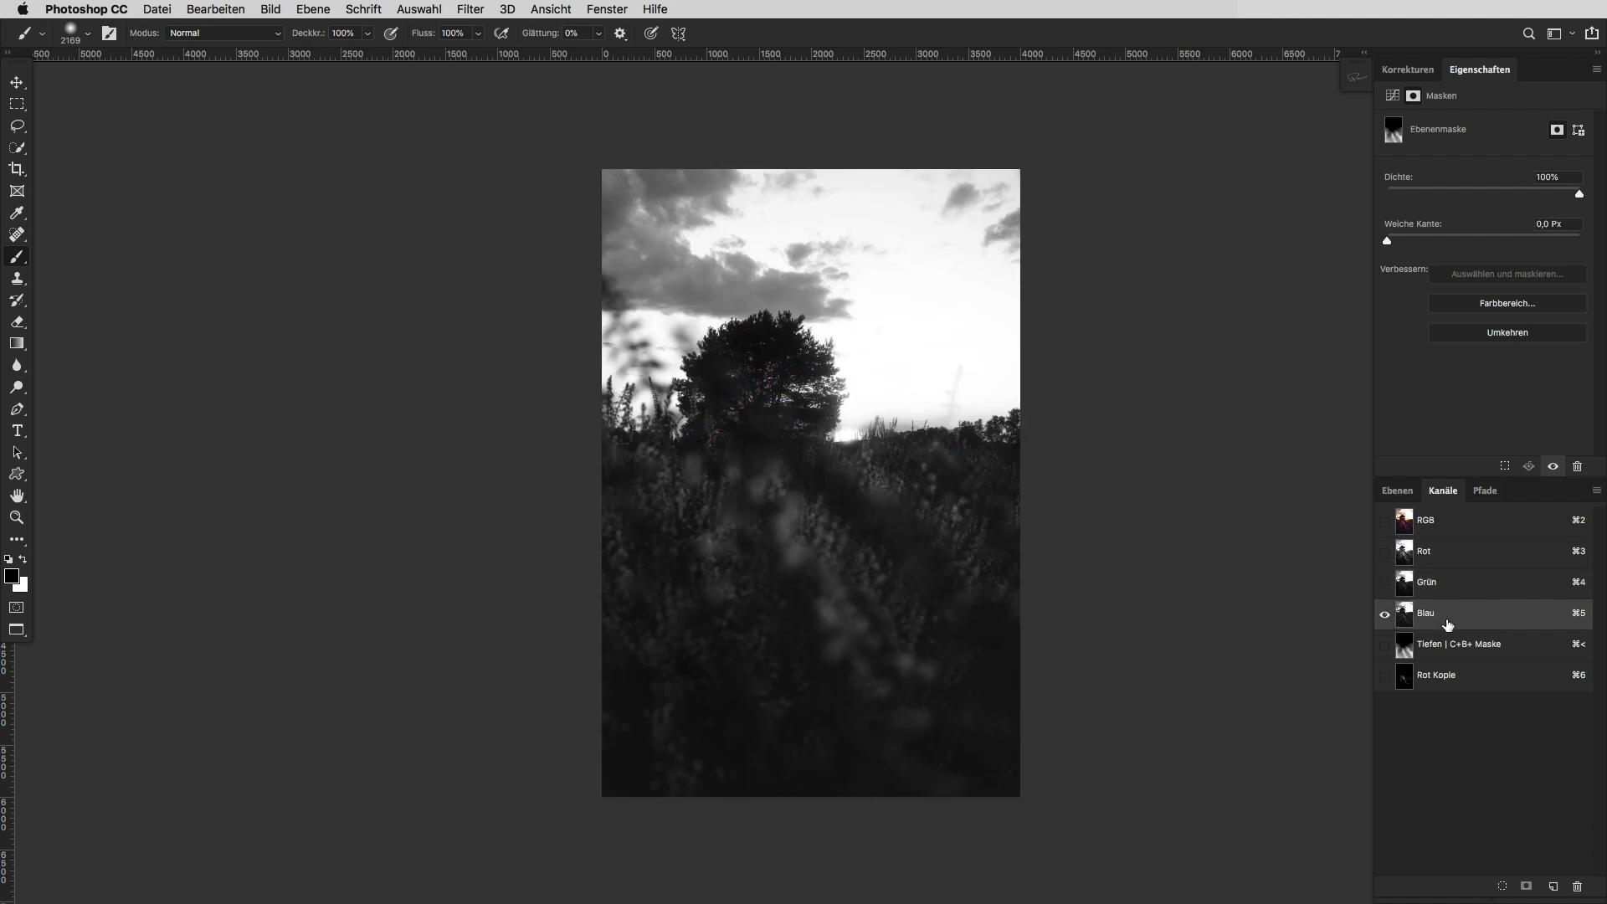
Duplicate the blue channel as an inverted Blau Kopie and view it on its own
drag(1464, 620, 1556, 892)
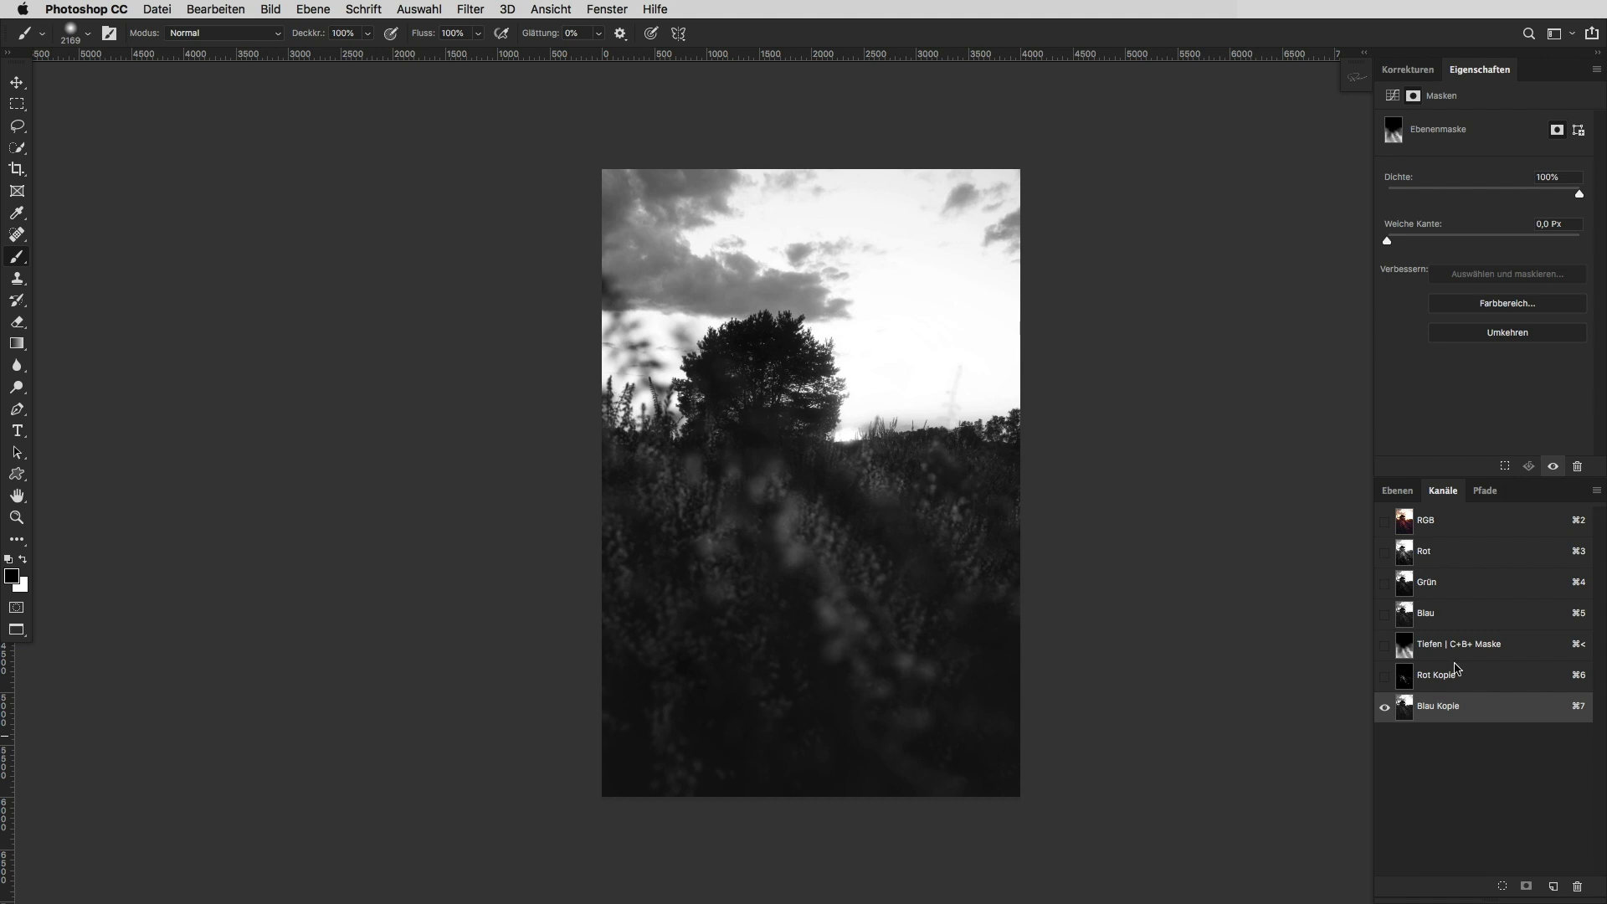
key(ctrl+i)
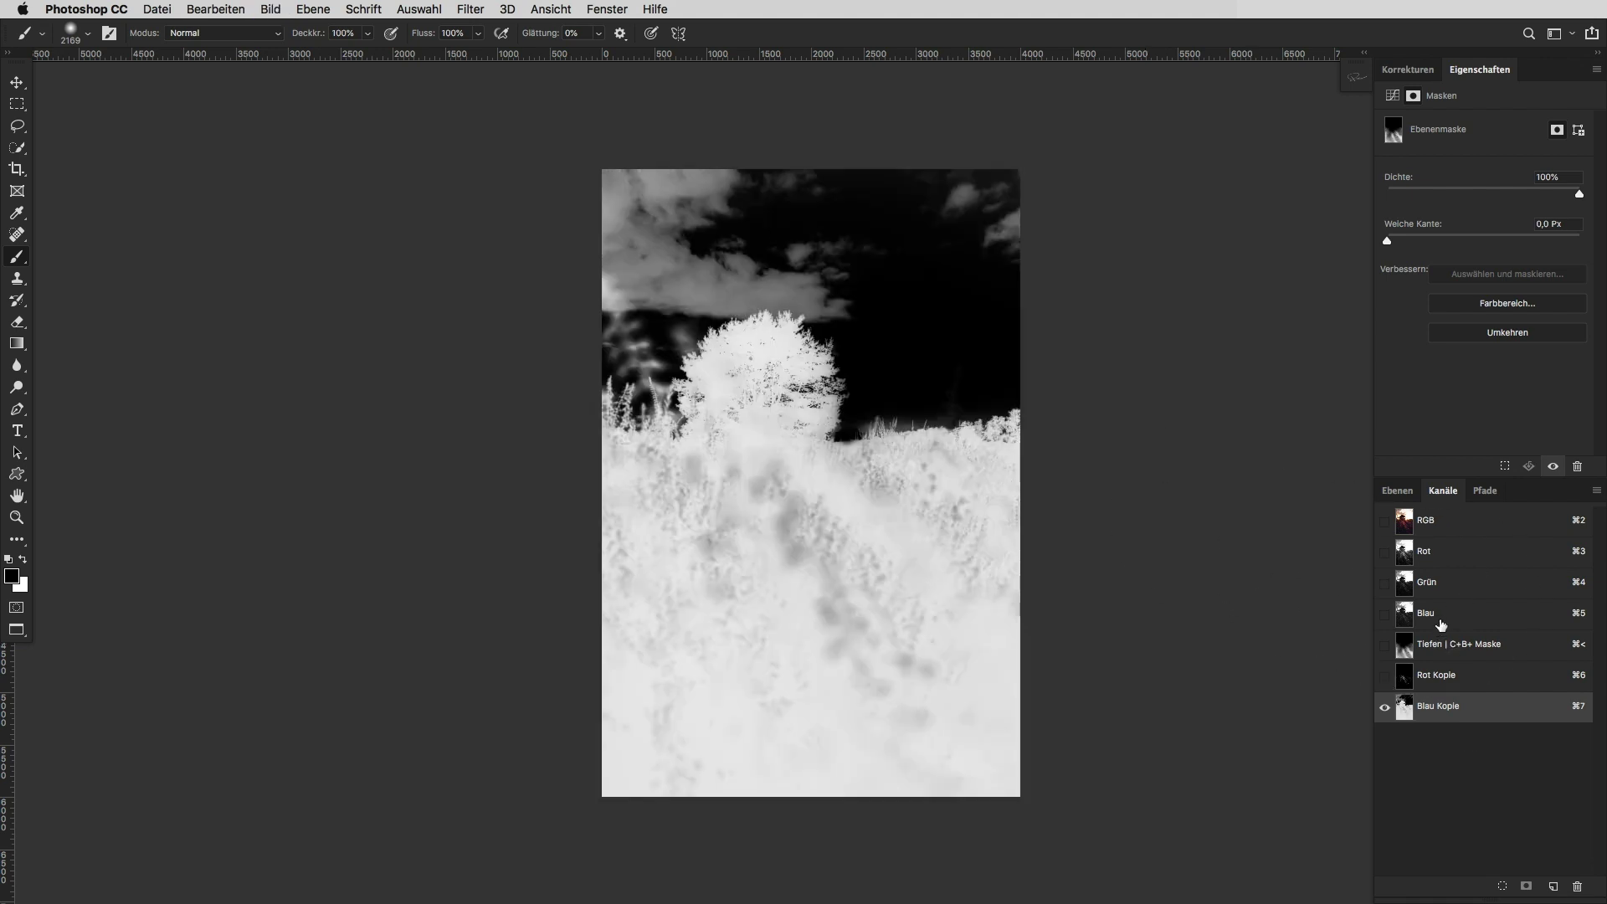
key(ctrl+2)
click(1385, 645)
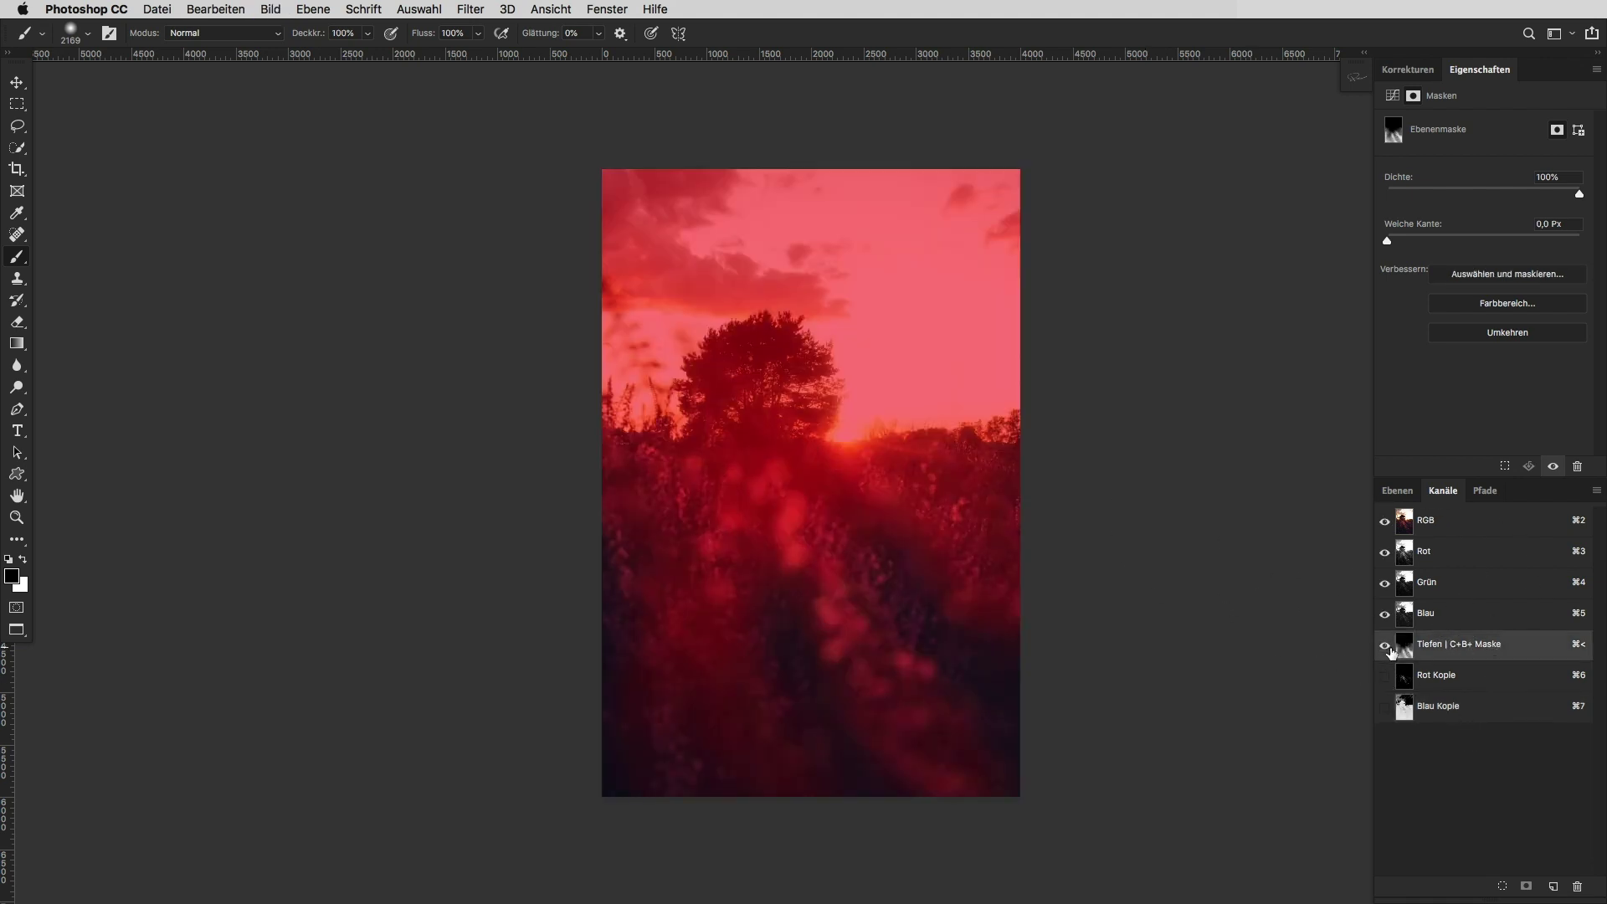
click(1385, 522)
click(1399, 708)
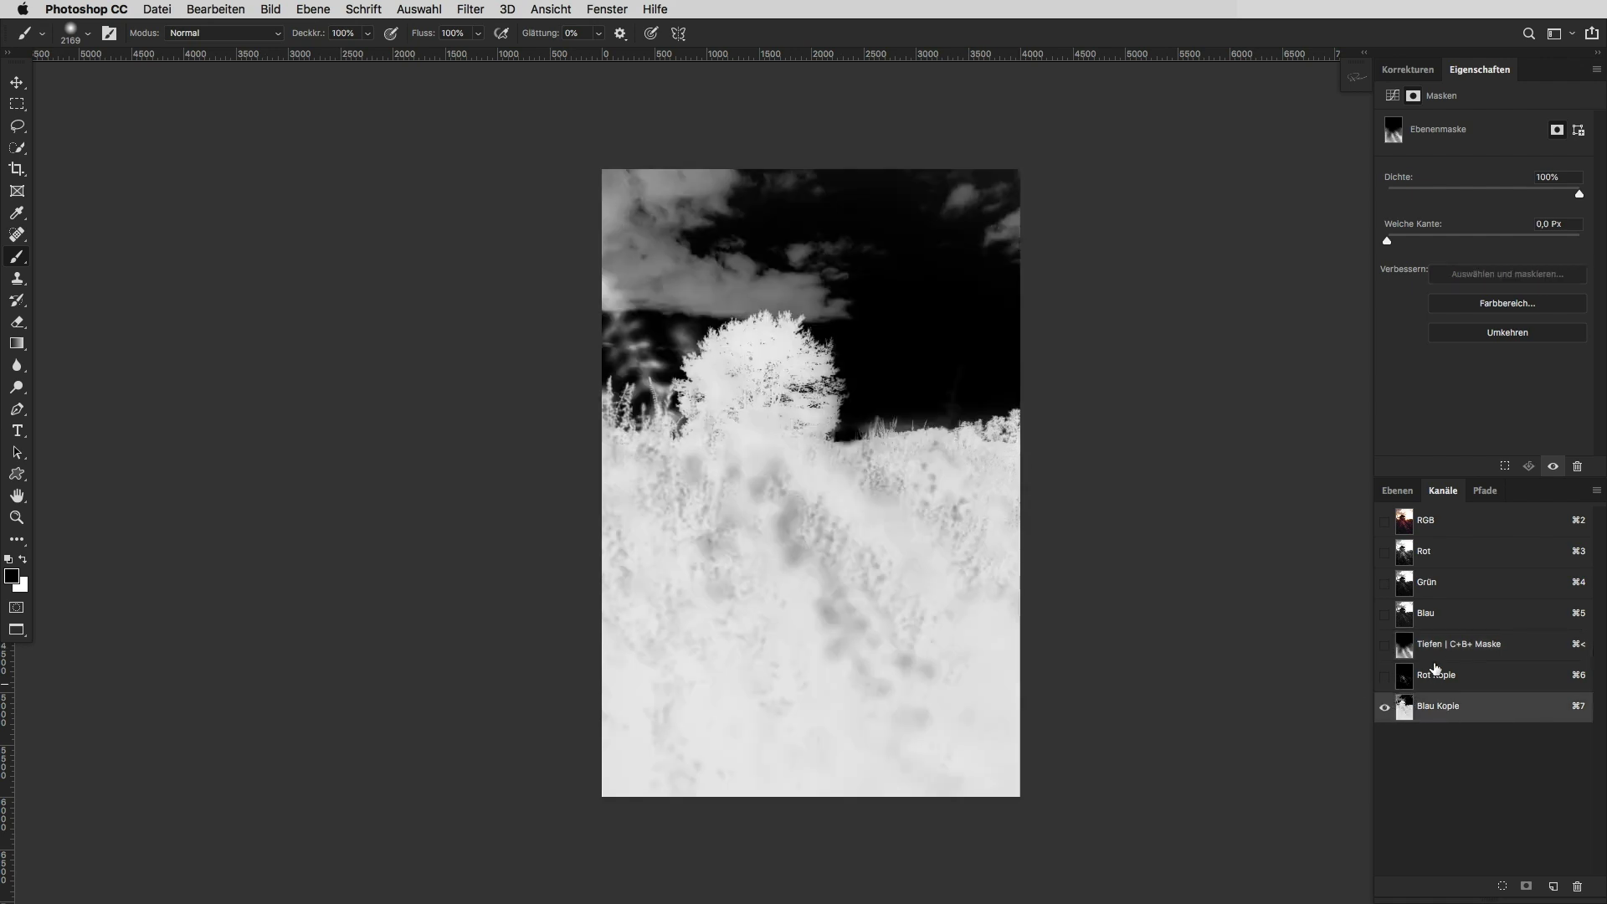
key(ctrl+2)
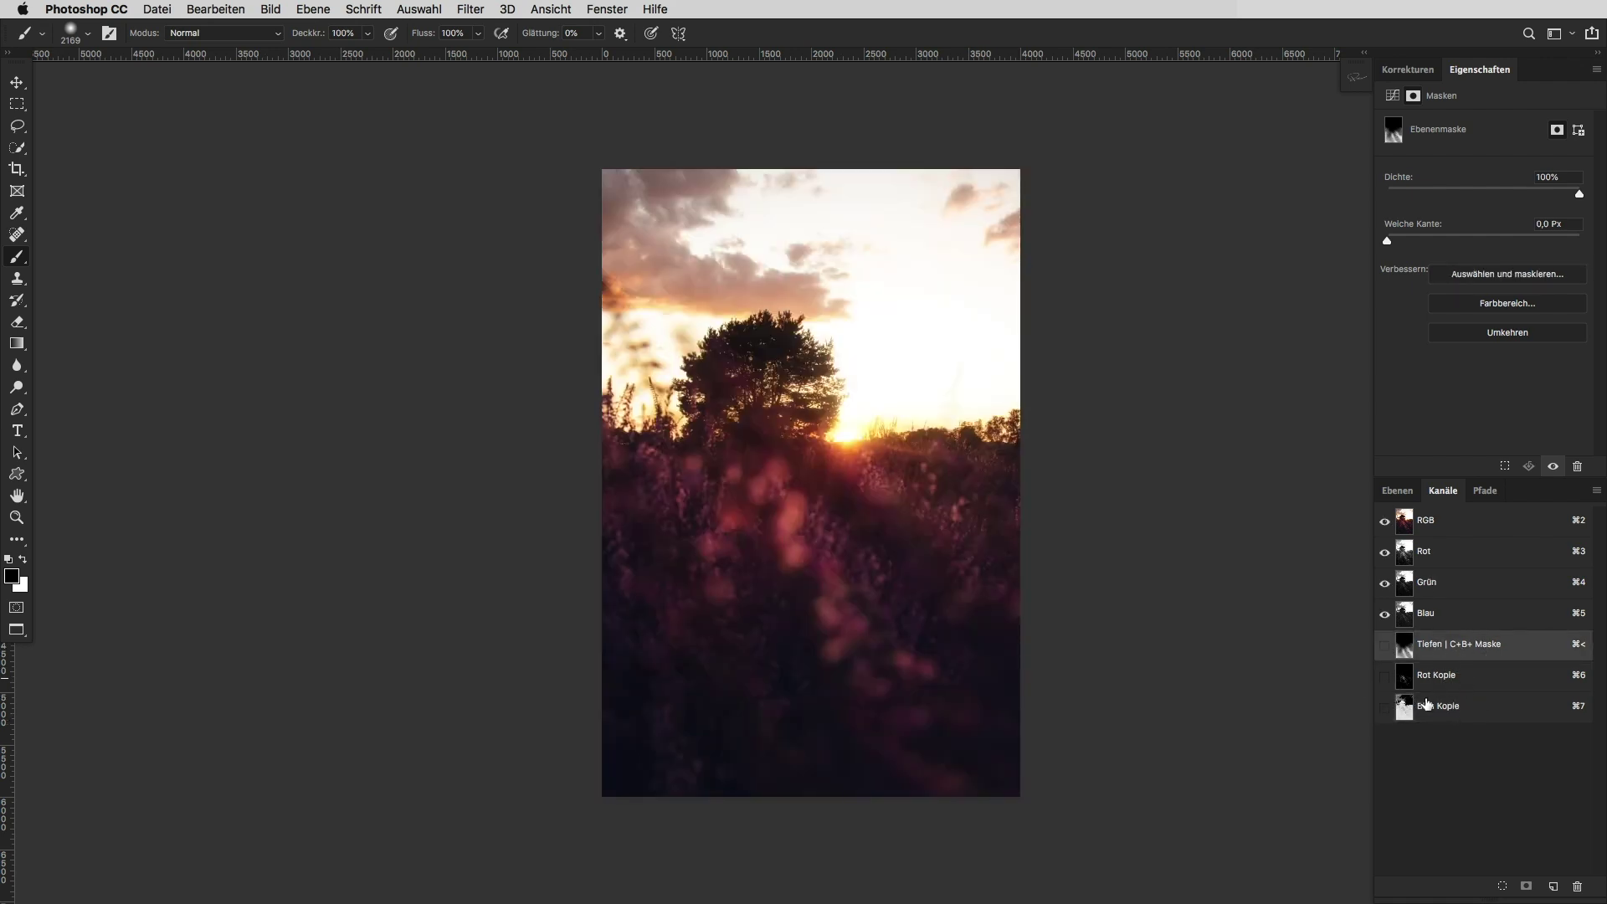
click(1446, 710)
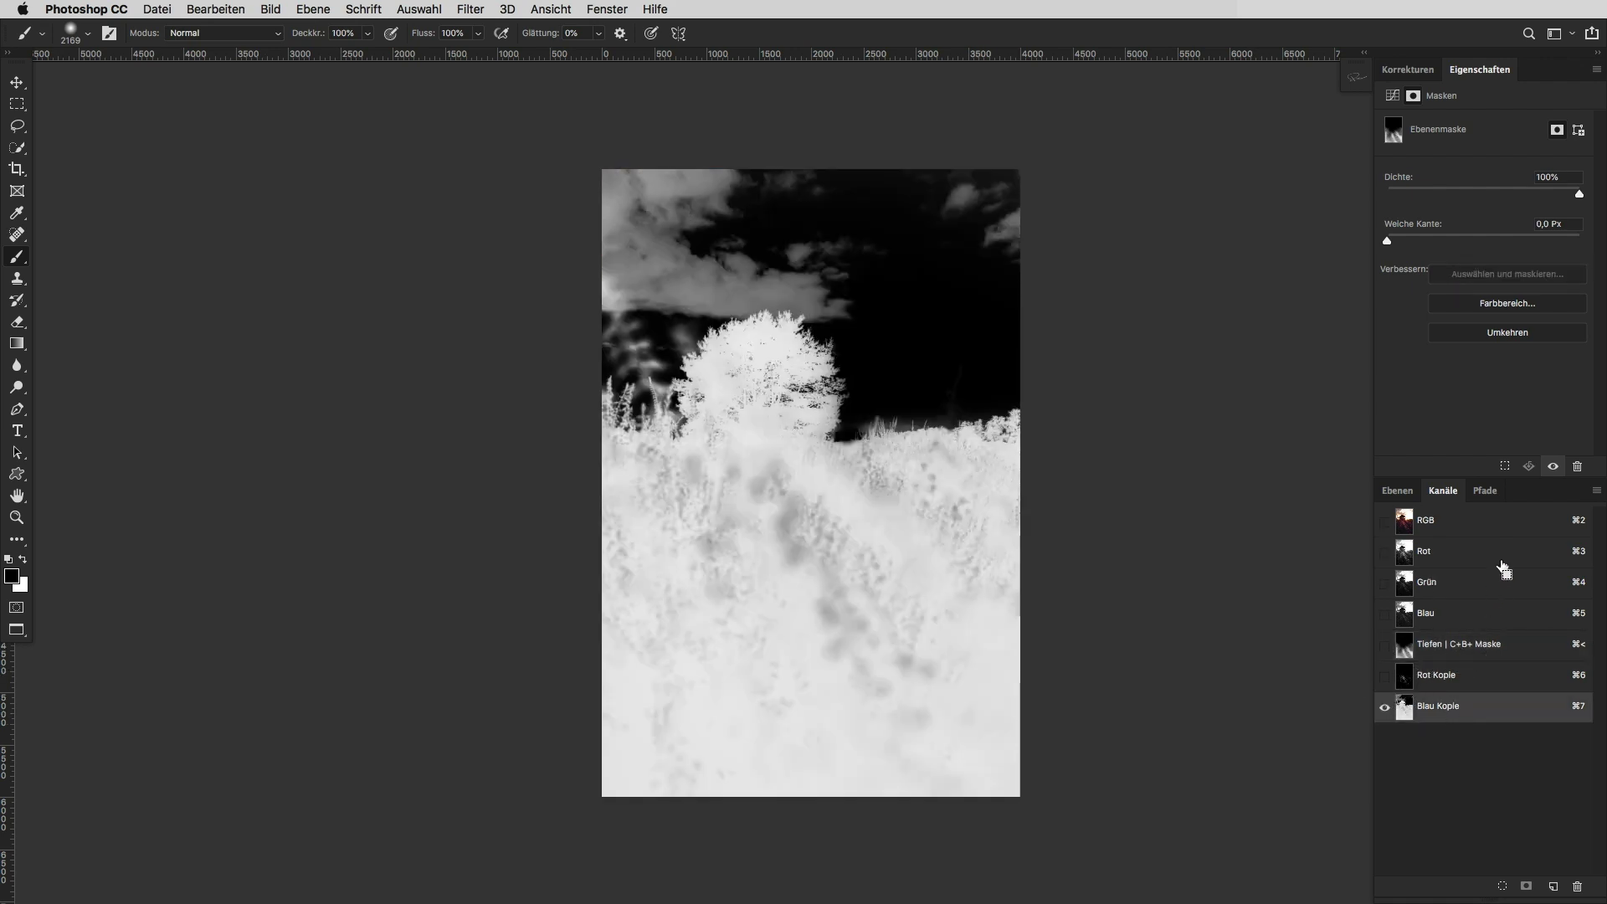
key(ctrl+l)
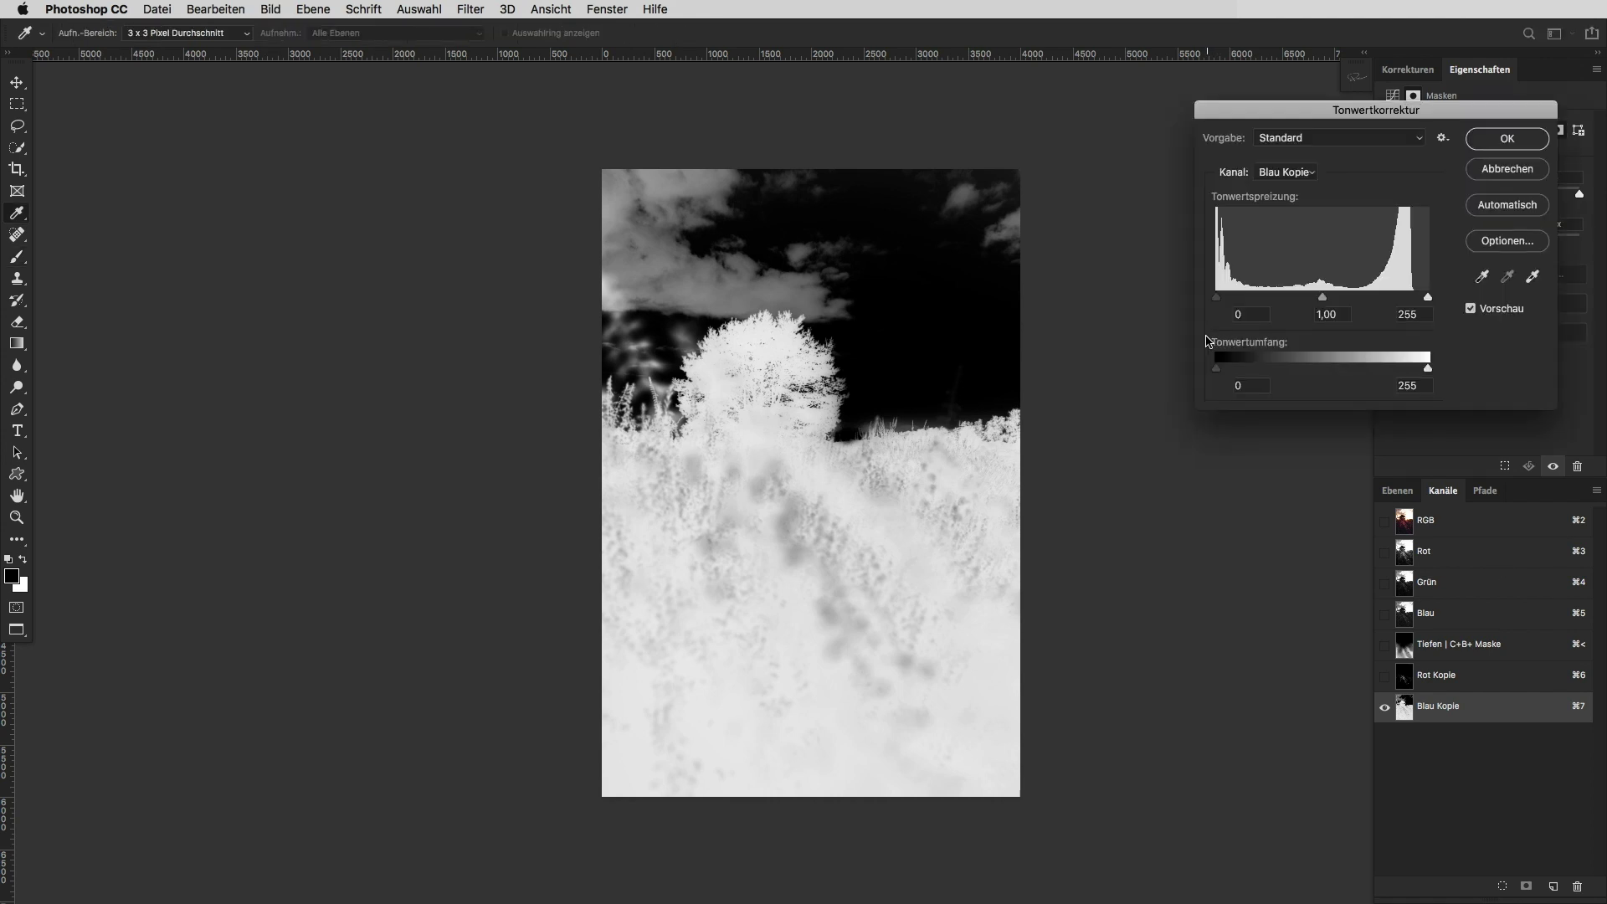
Apply Levels to Blau Kopie with black point 155 and white 234 so the sky turns black
drag(1219, 296, 1413, 299)
click(1412, 299)
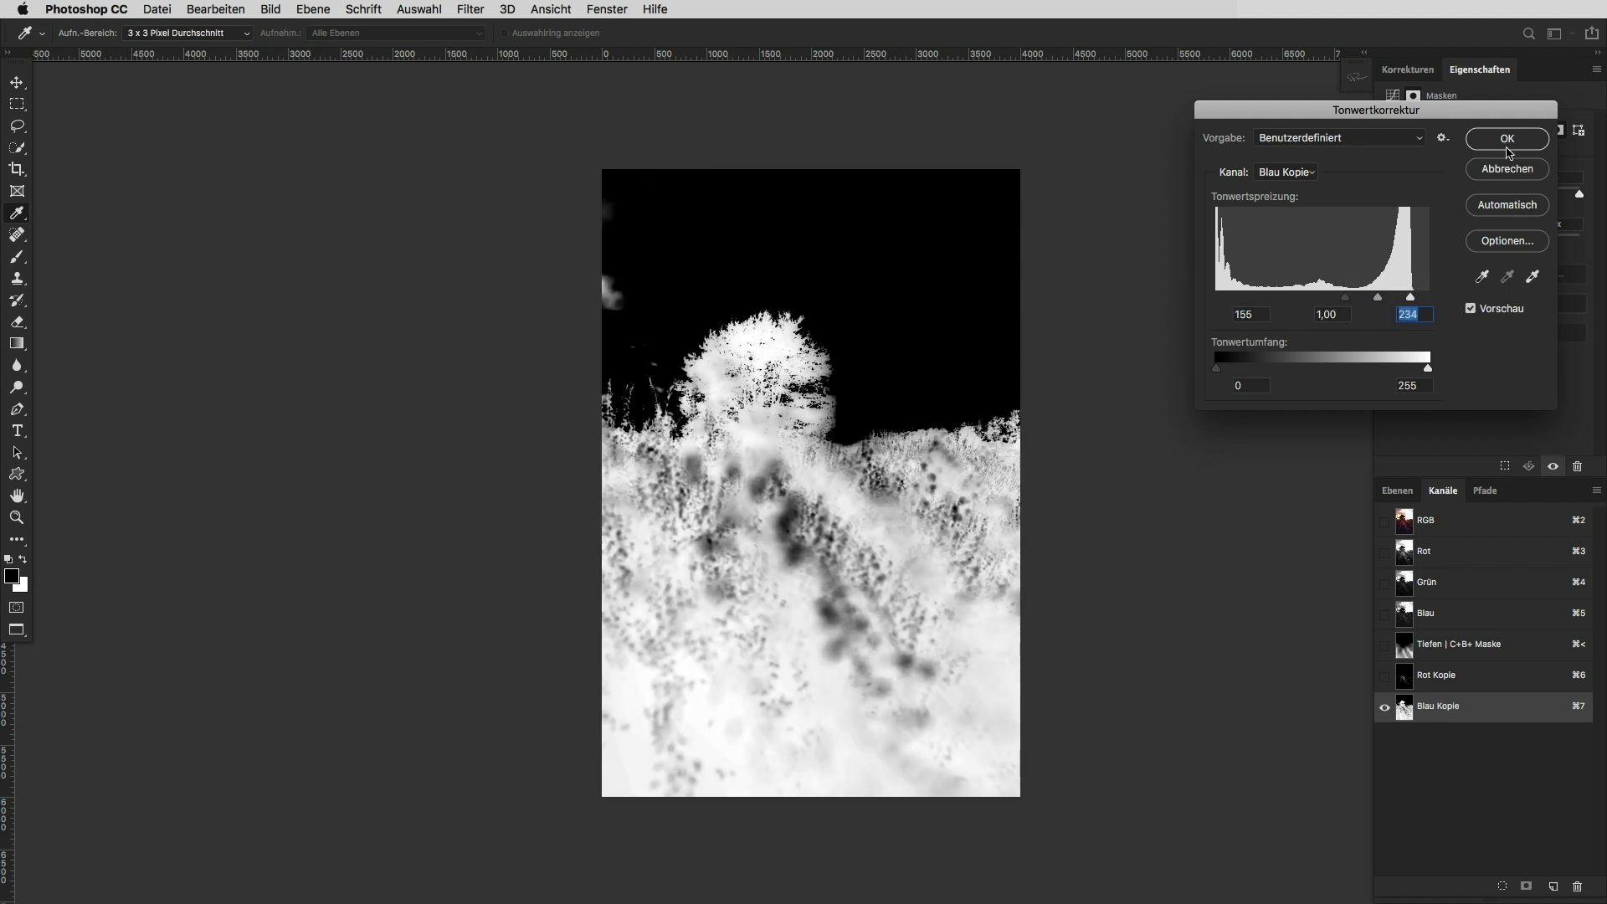
click(1498, 142)
Switch to a much larger brush and return to the full-colour RGB composite
key(b)
drag(701, 356, 803, 355)
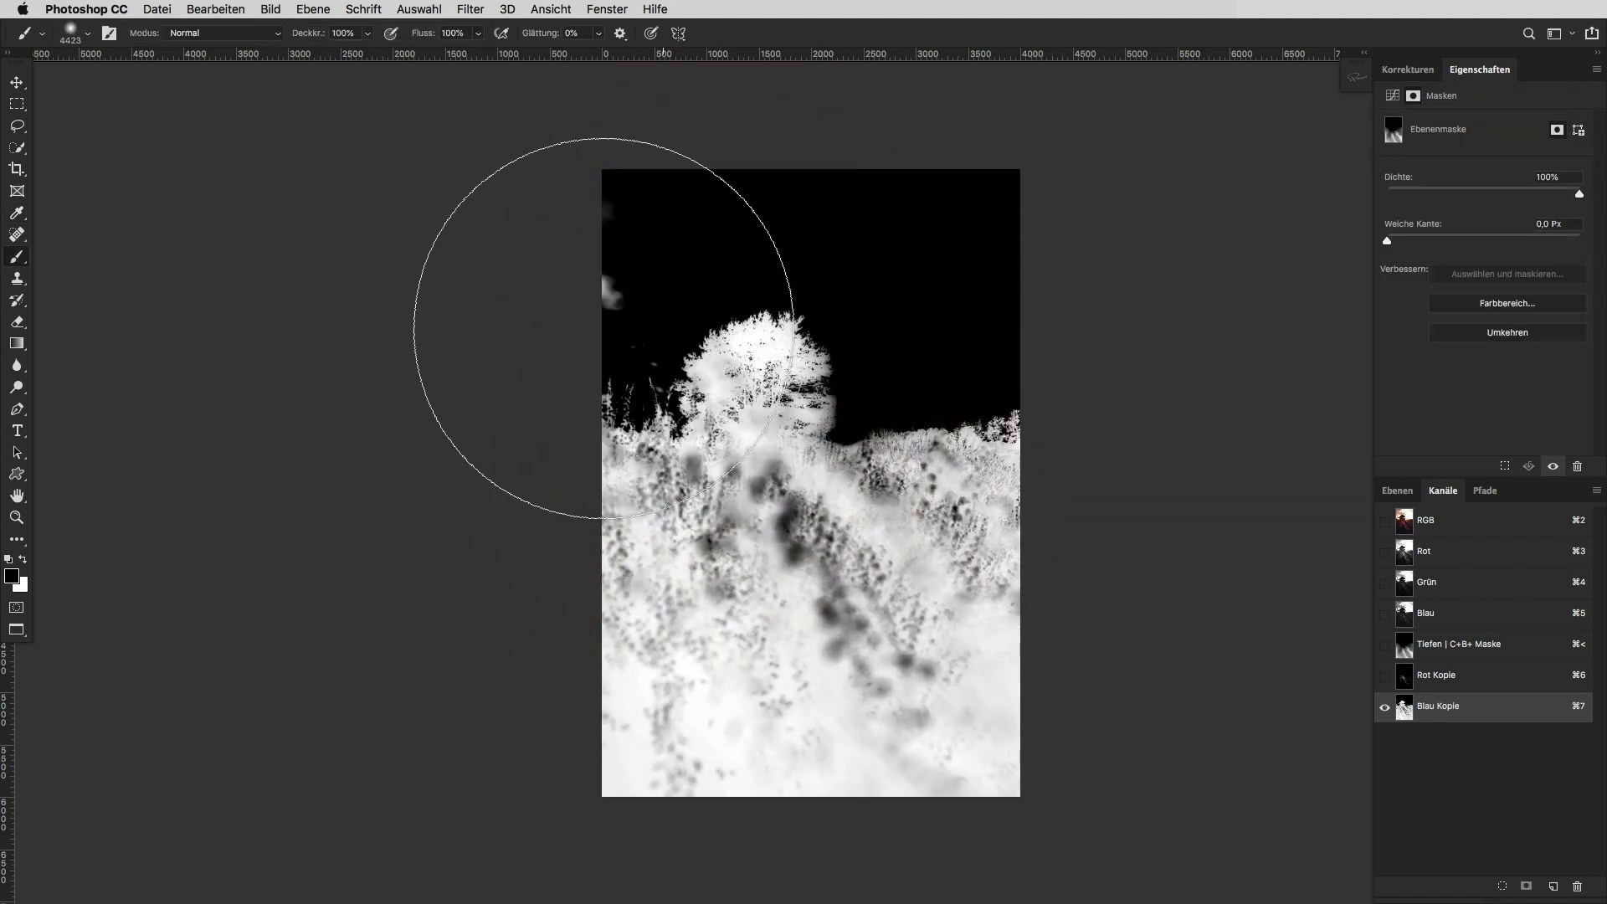
key(ctrl+2)
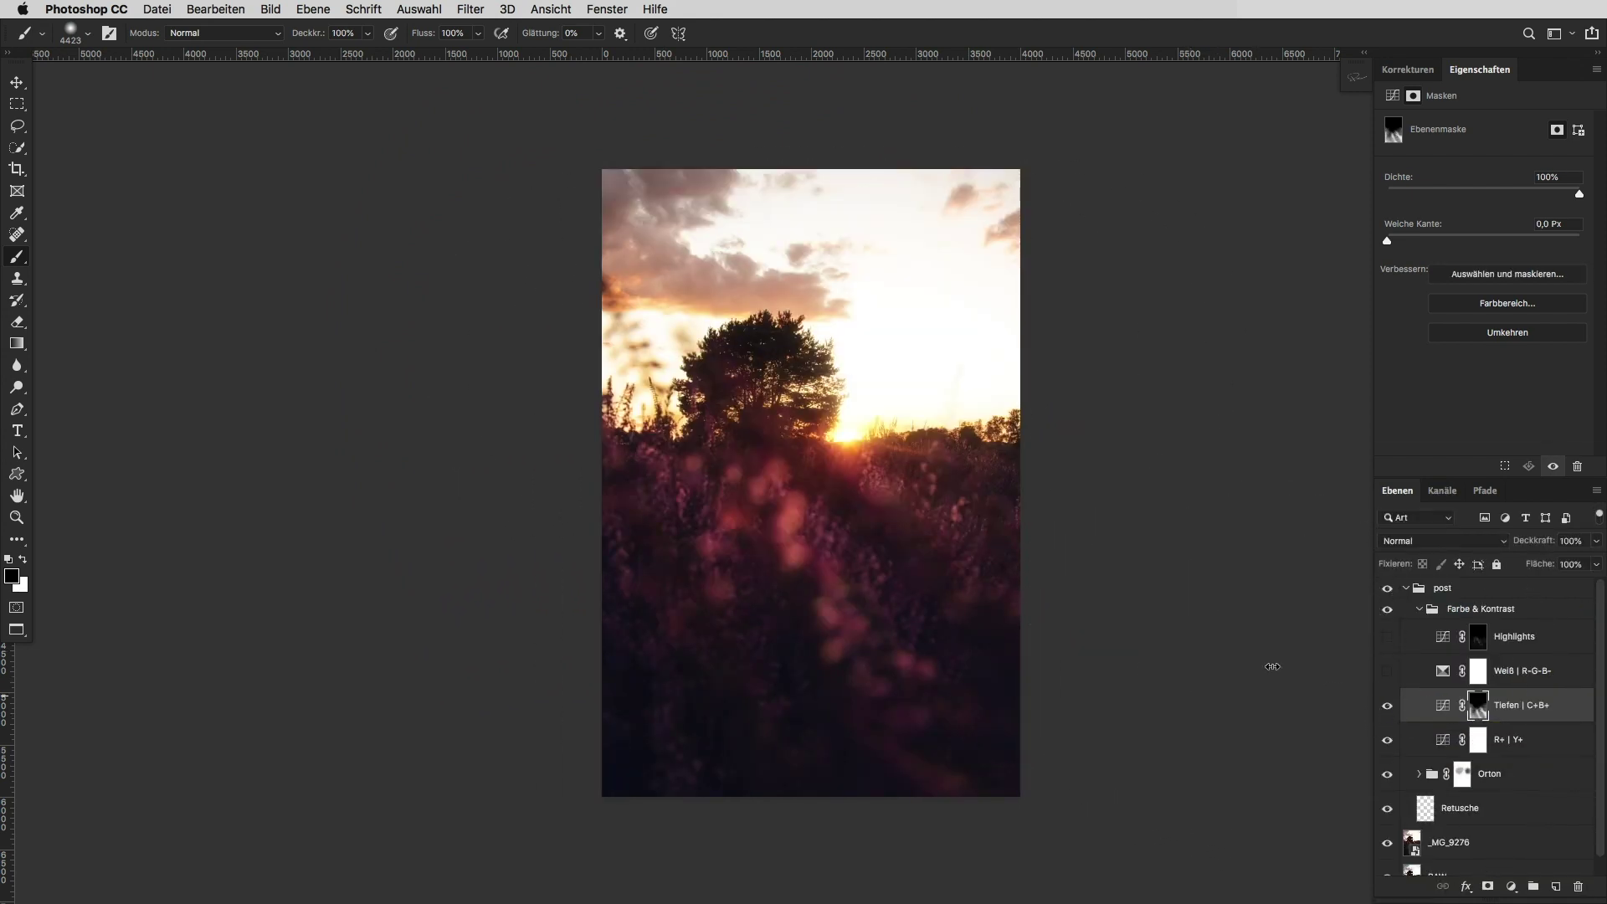
Select the Weiß Selective Color layer and target its Weiß (whites) colour range
key(v)
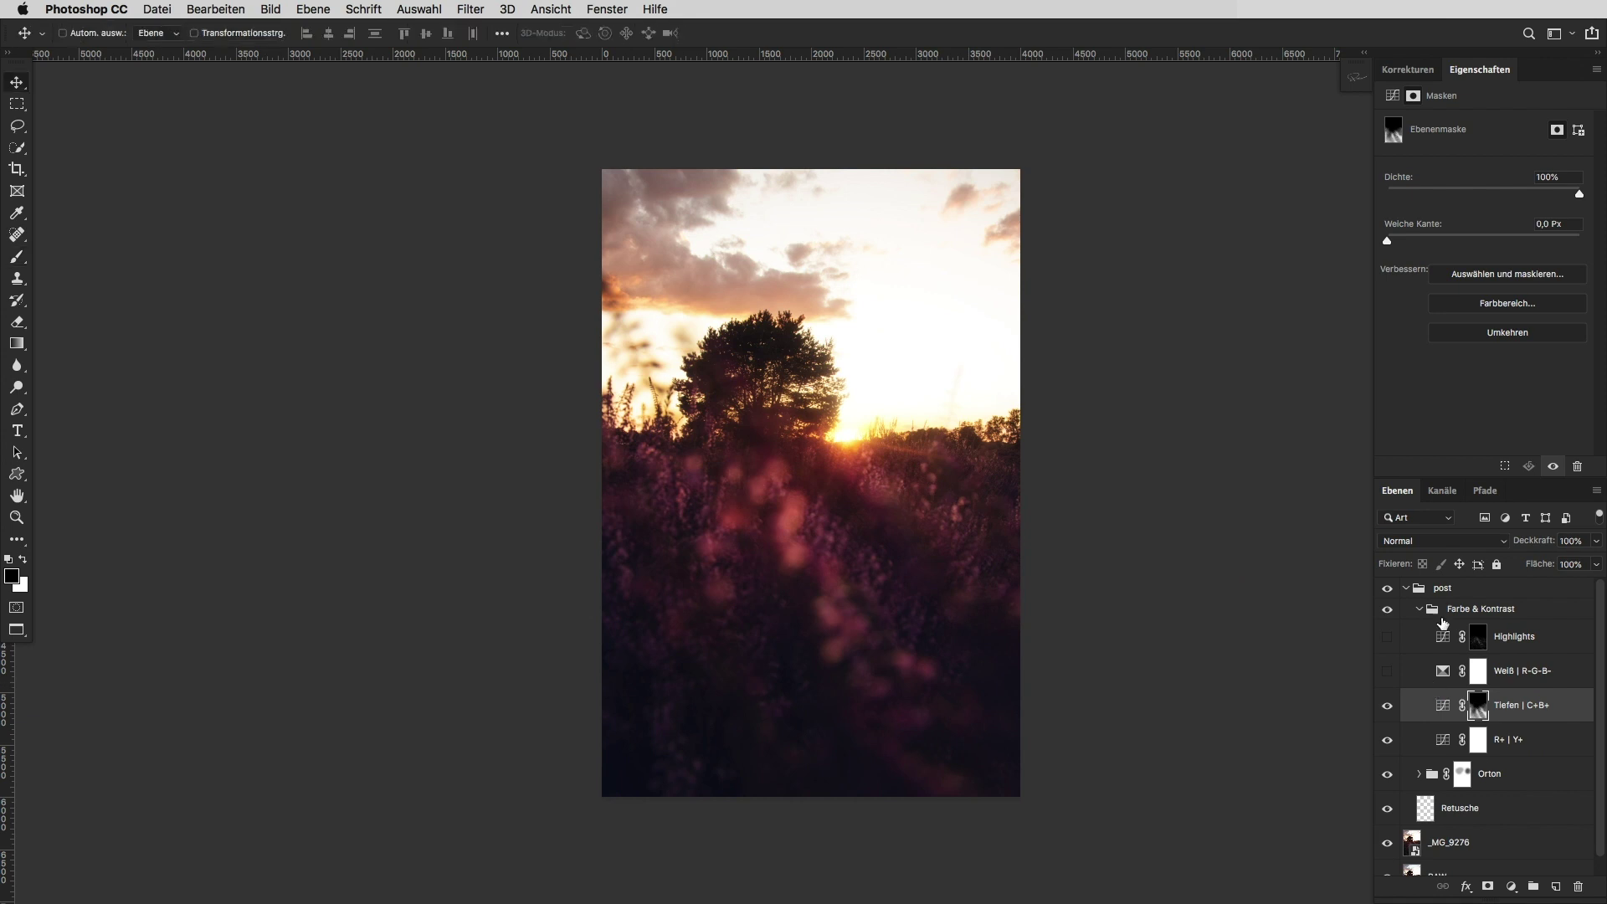
click(1425, 673)
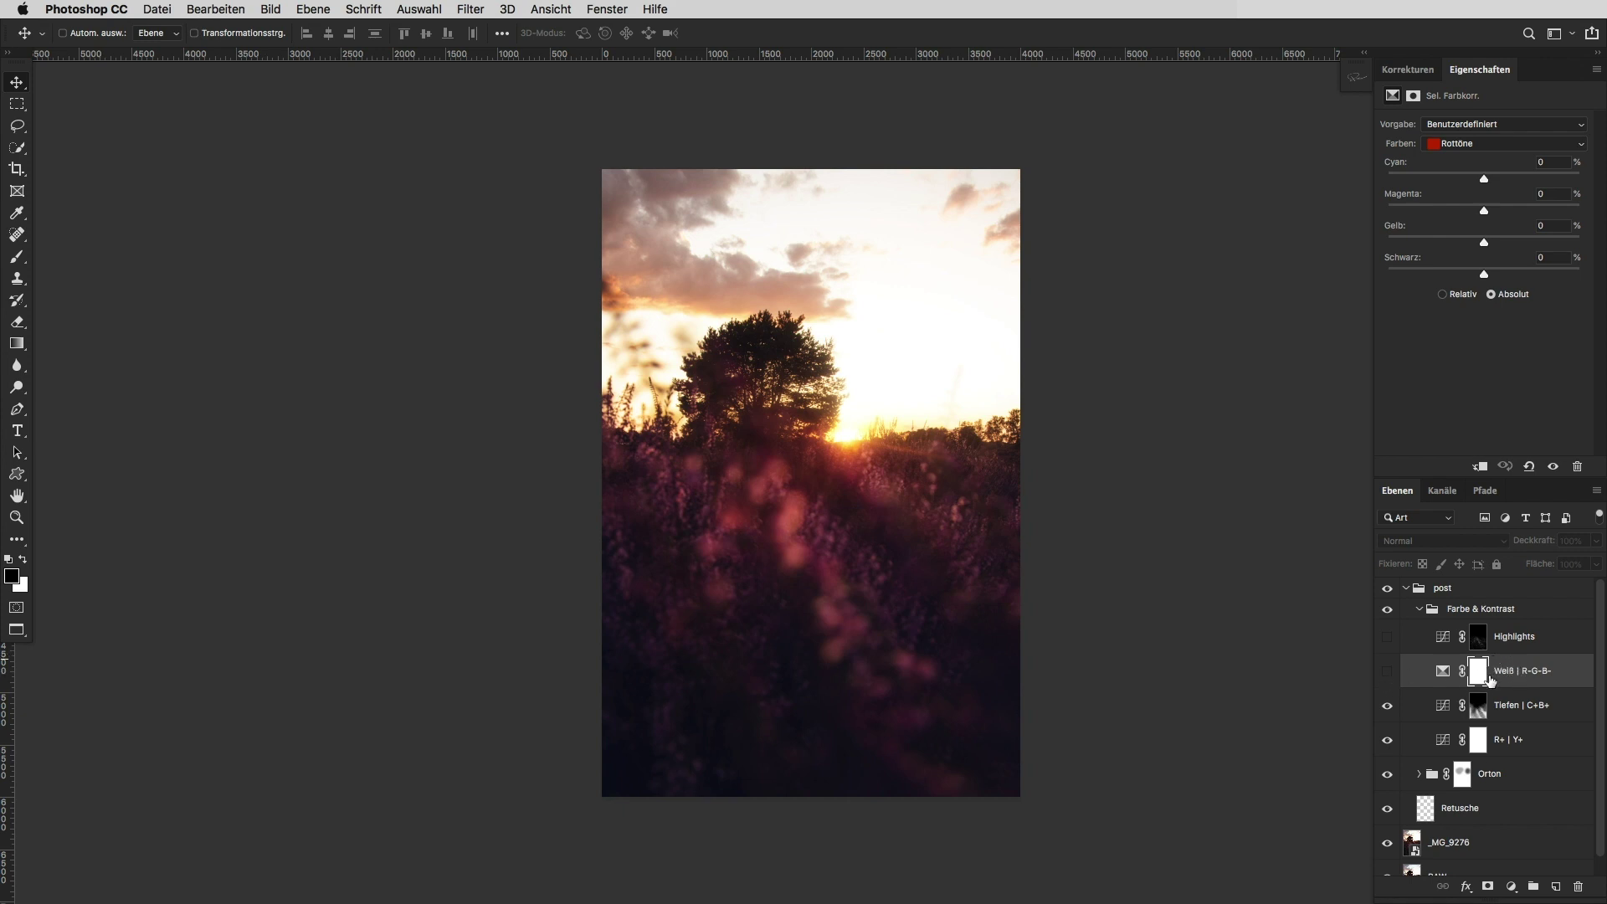
click(1456, 147)
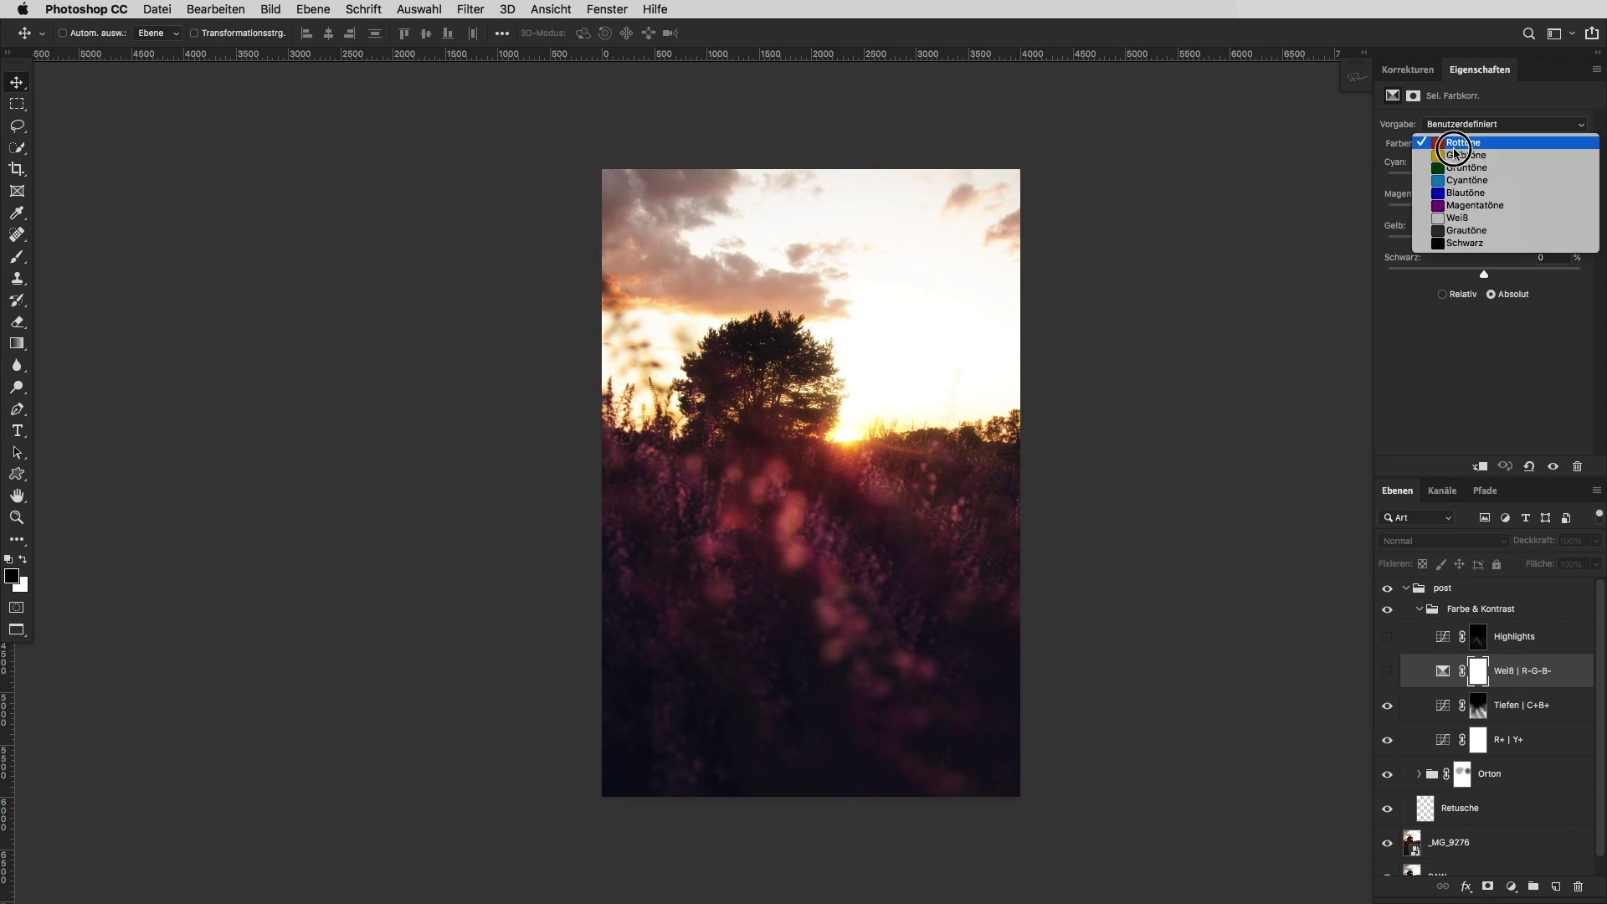
click(1453, 220)
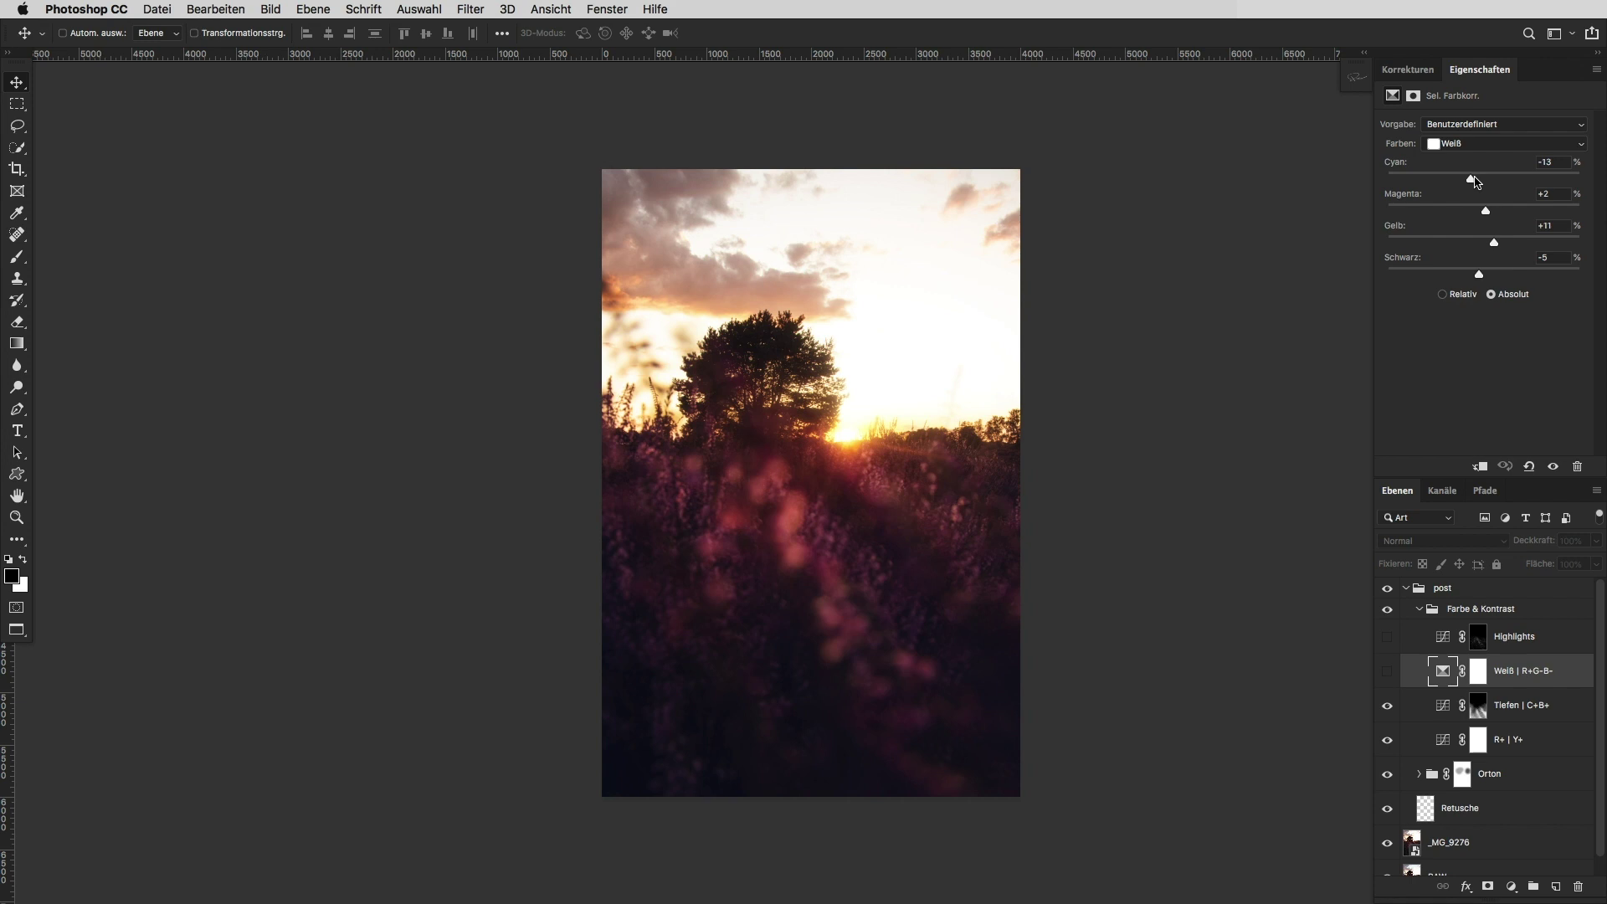
Make the Weiß layer visible and set whites to Cyan -21, Magenta +2, Yellow +11, Black -5
drag(1472, 180, 1347, 174)
click(1387, 671)
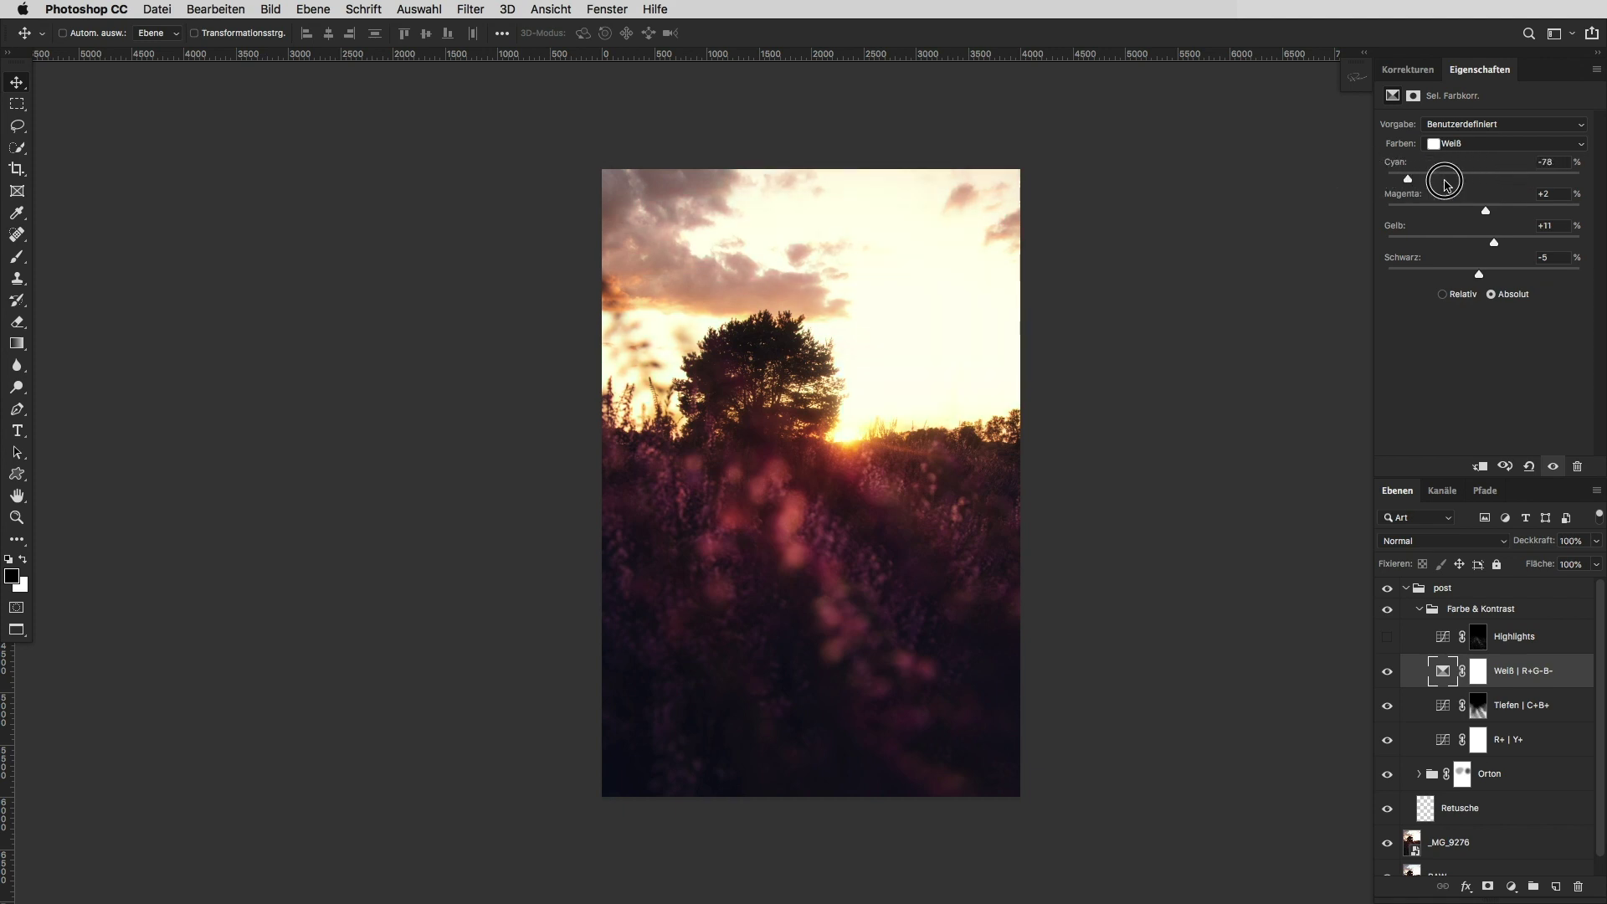
drag(1365, 181, 1467, 179)
mouse_move(1482, 212)
mouse_down()
mouse_move(1498, 212)
mouse_move(1485, 212)
mouse_up()
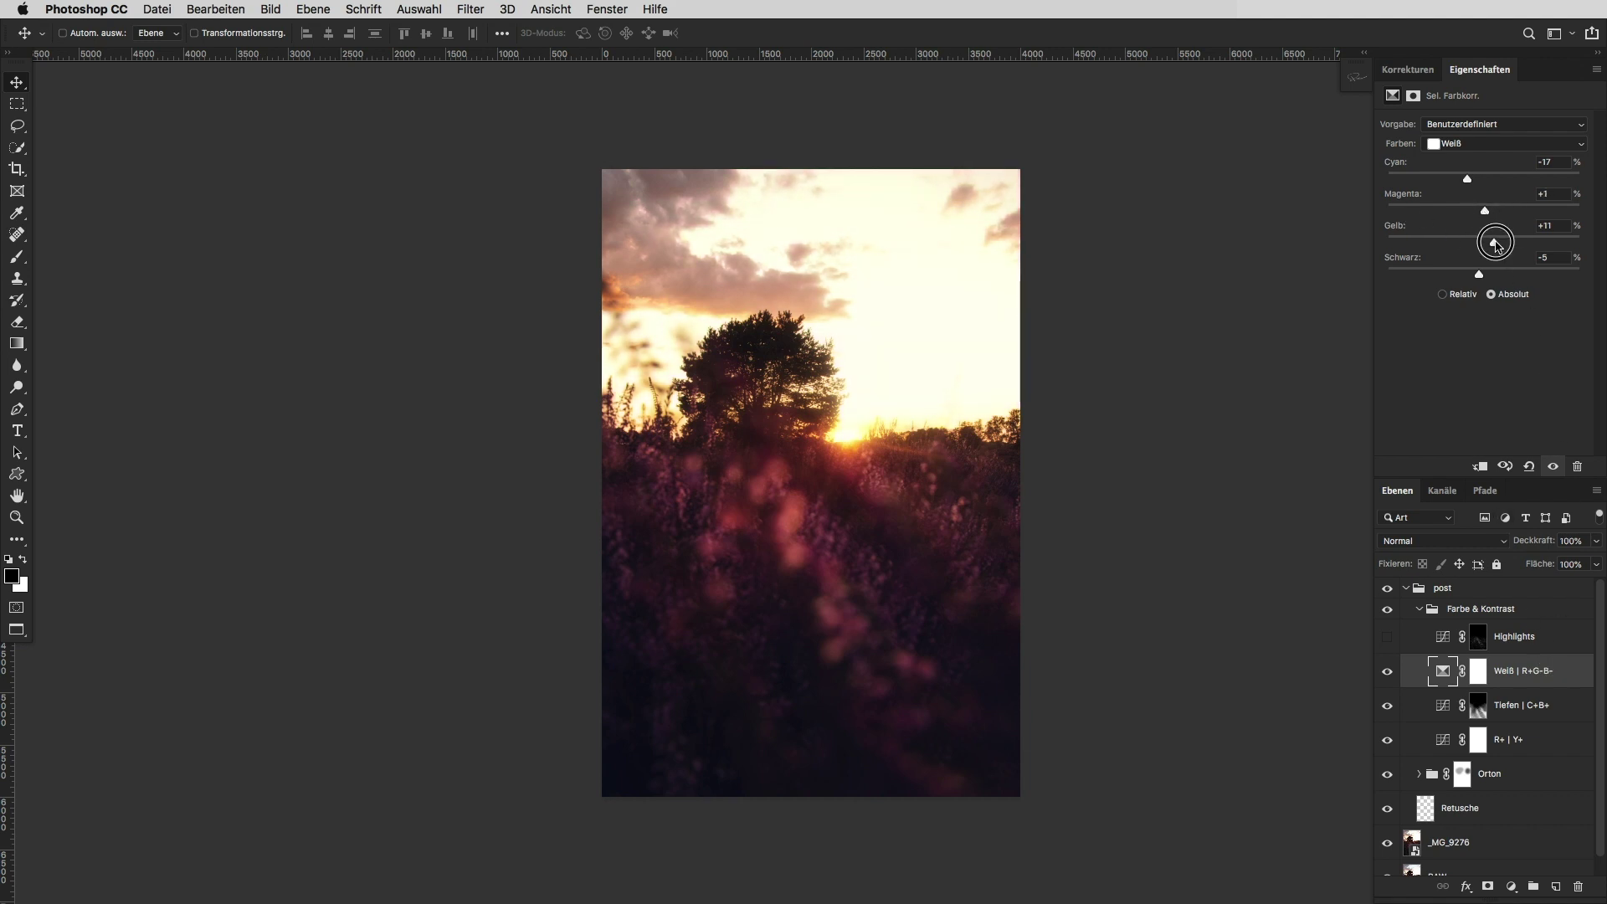
key(ctrl+z)
Turn on the Highlights curves layer, review its curve, and preview its mask alone
click(1403, 637)
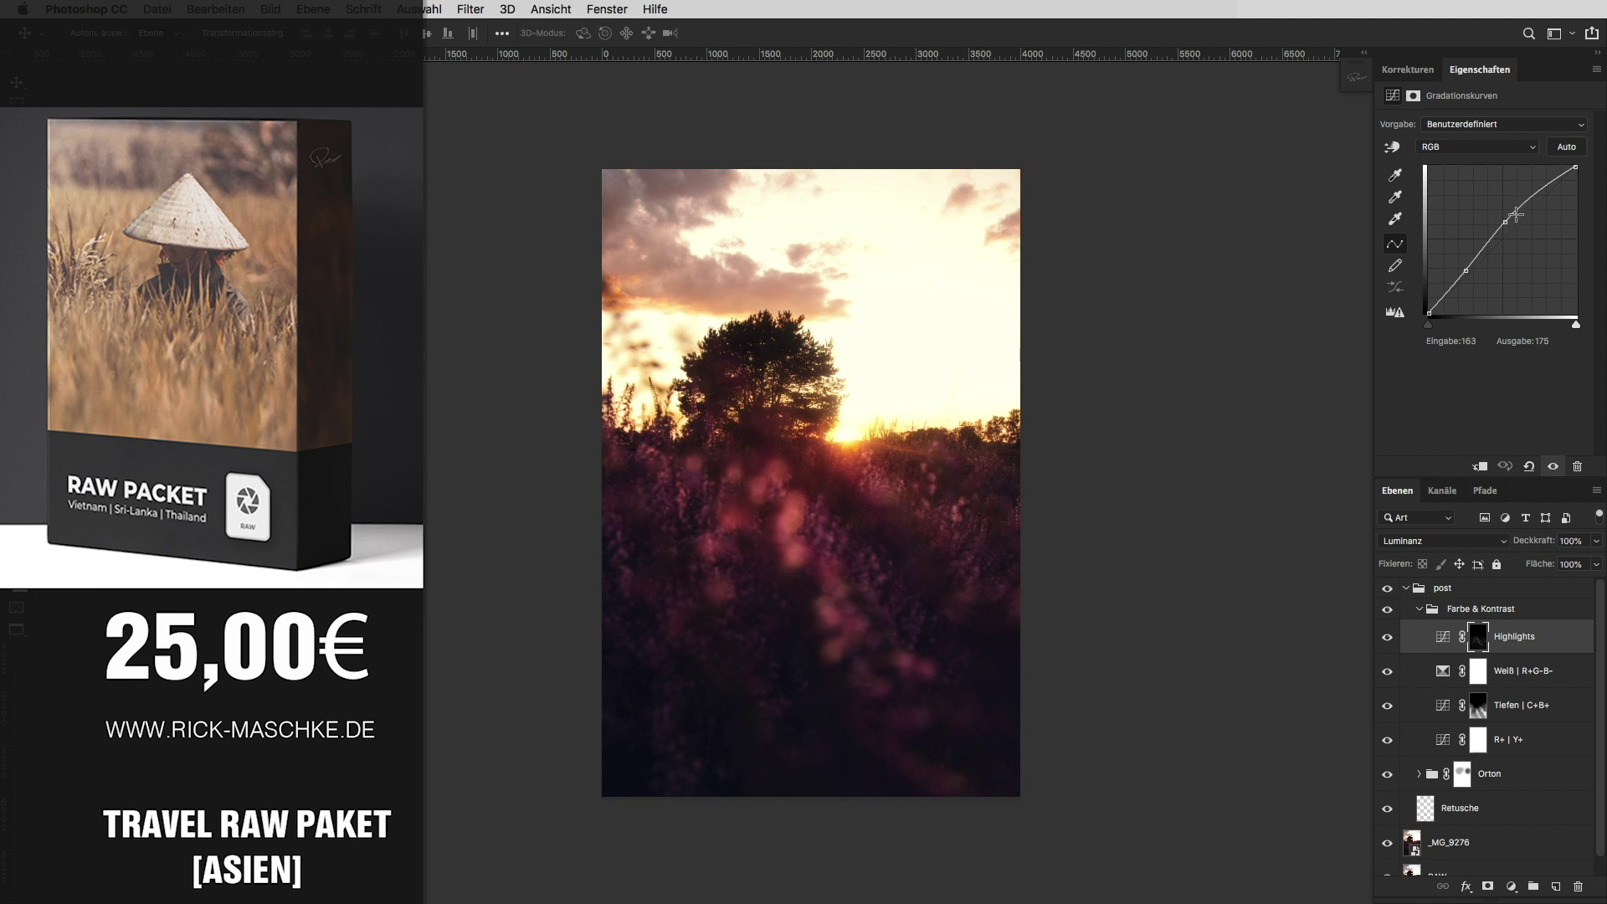
click(1441, 640)
alt+click(1478, 637)
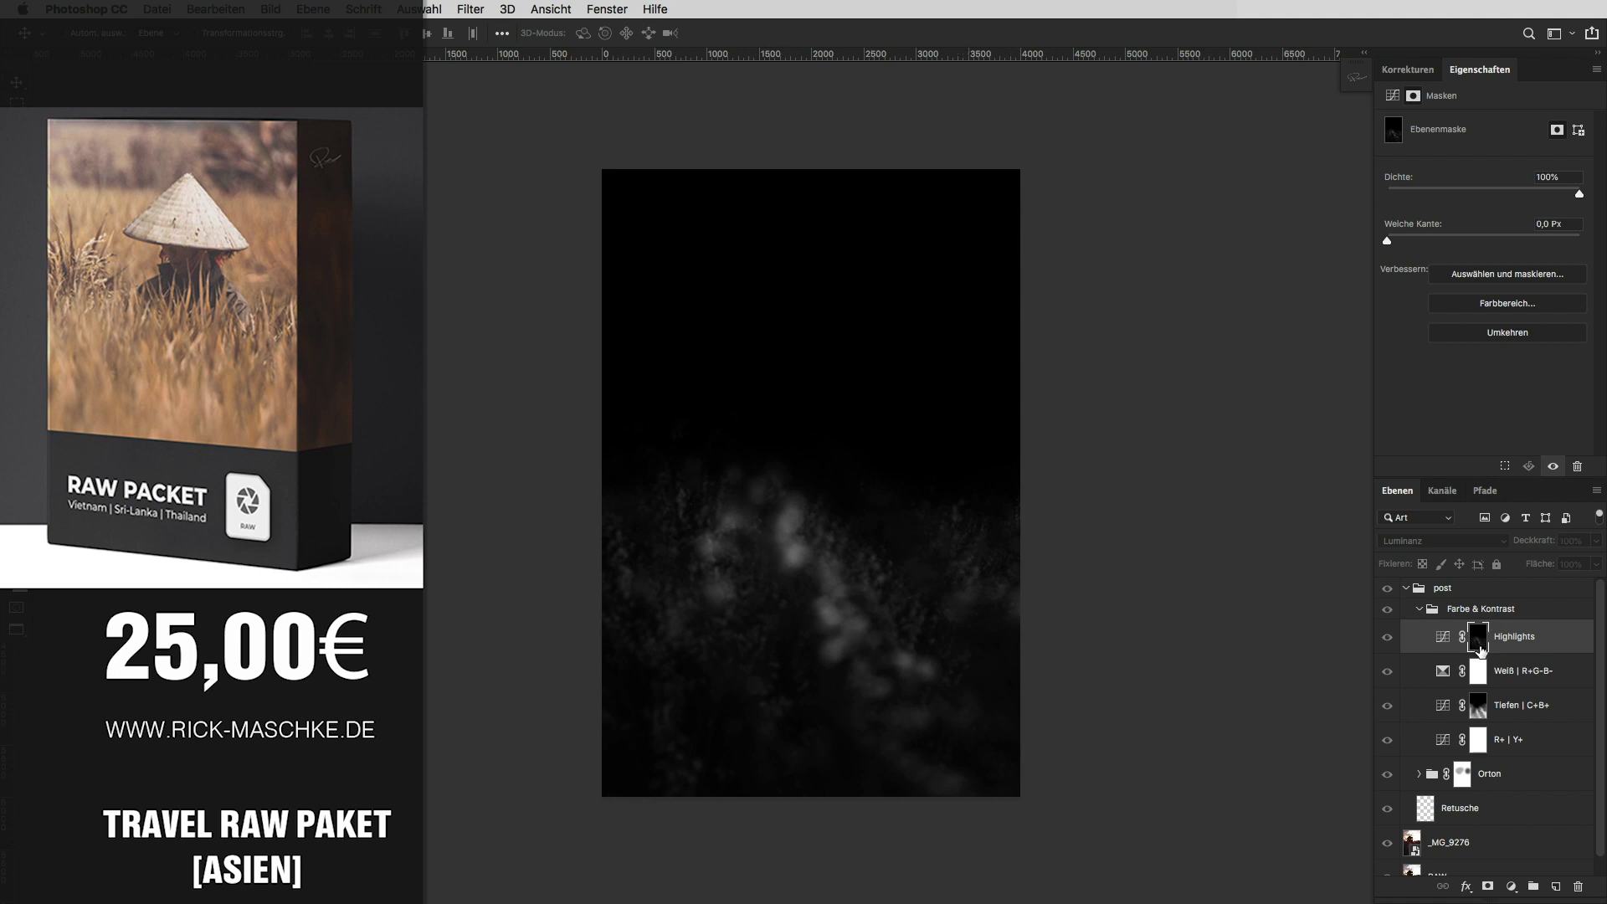
alt+click(1481, 646)
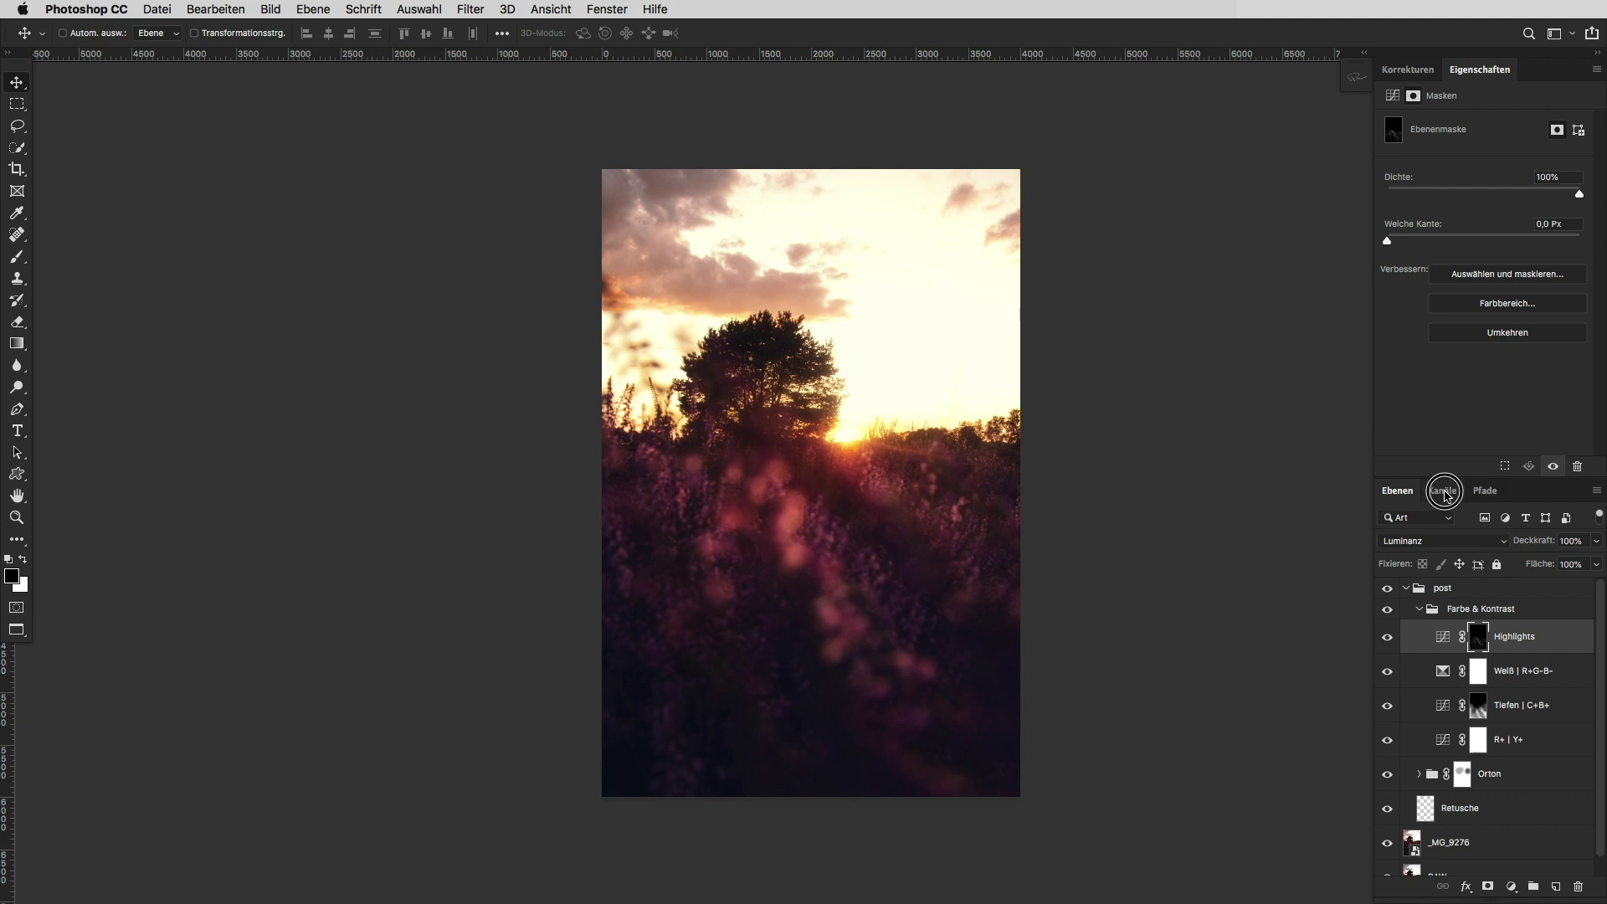
In Channels, duplicate the Rot channel as a new Rot Kopie 2 channel
click(1442, 491)
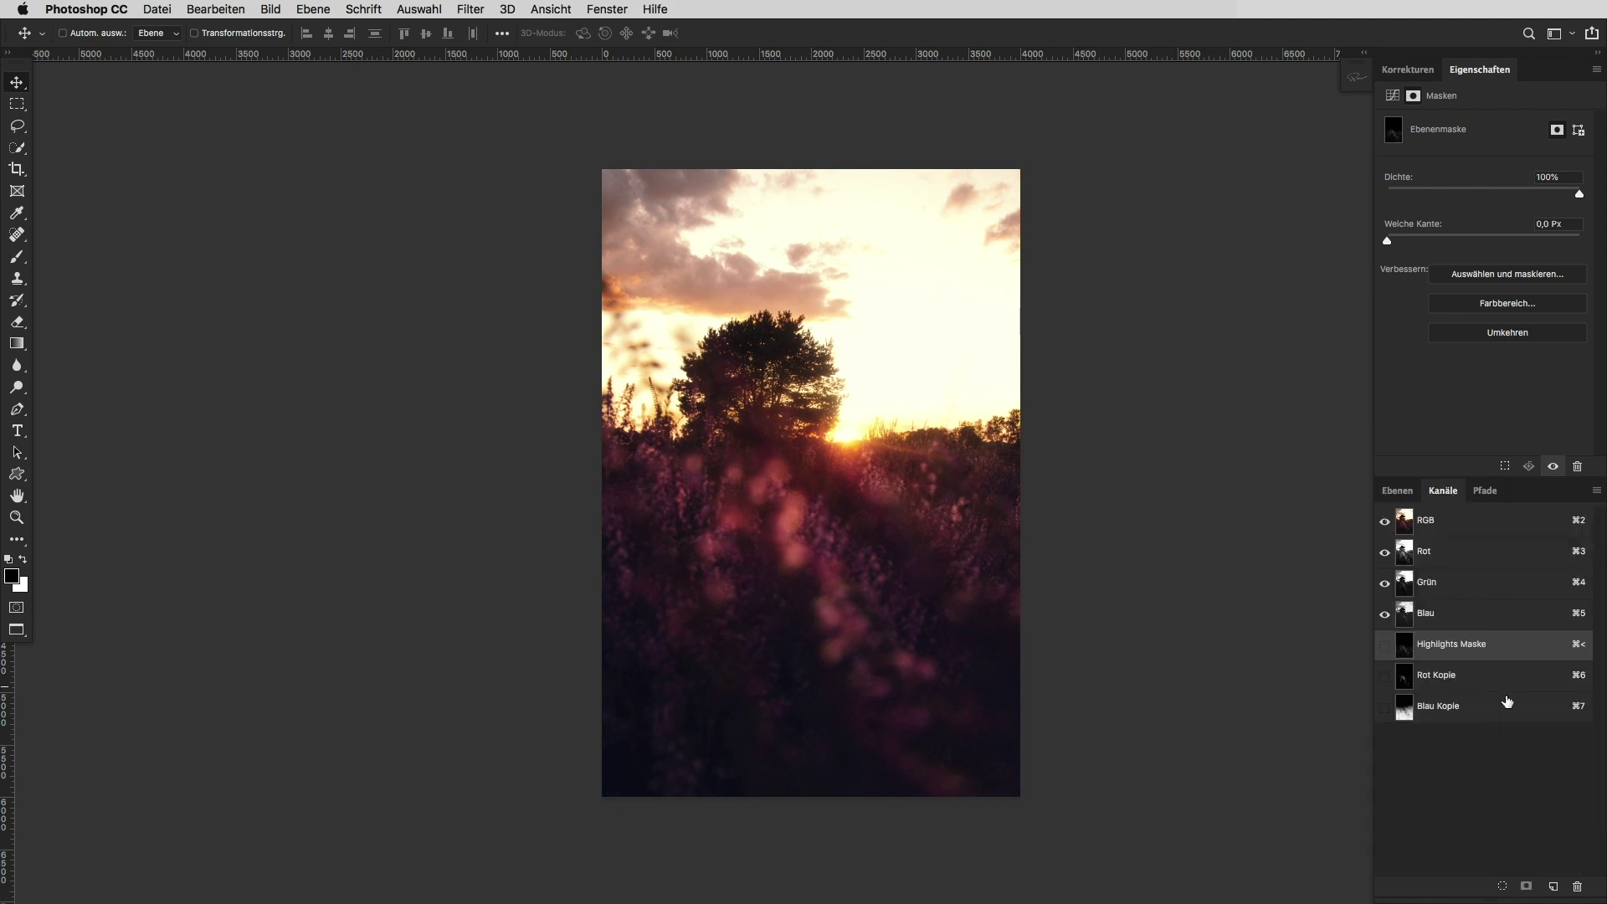
click(1427, 676)
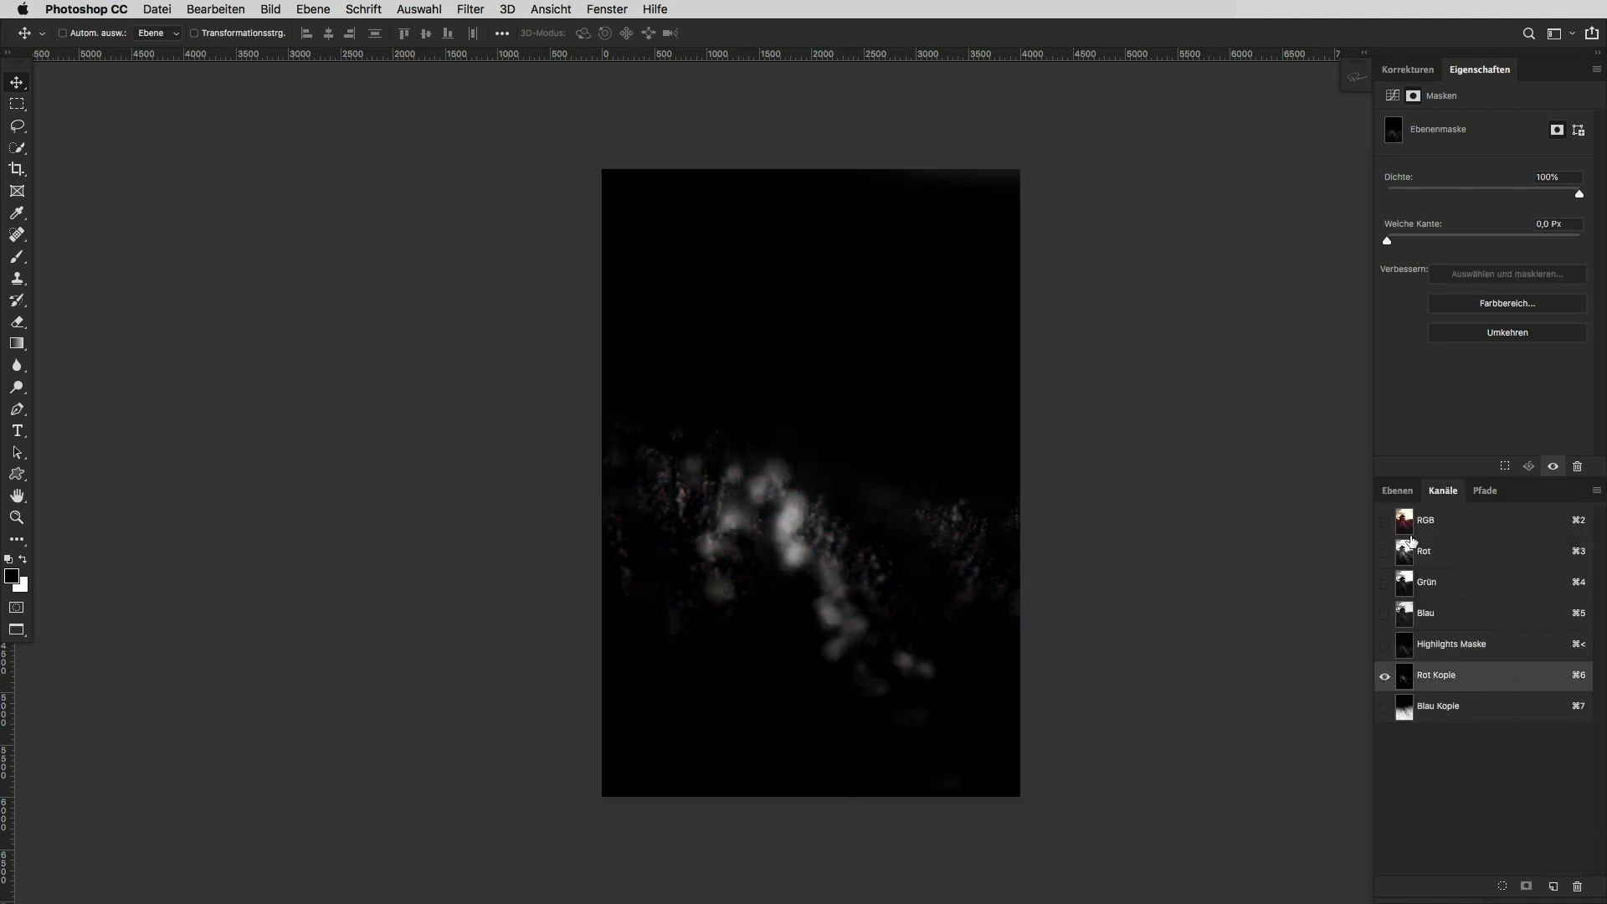
click(1462, 550)
drag(1462, 559, 1552, 885)
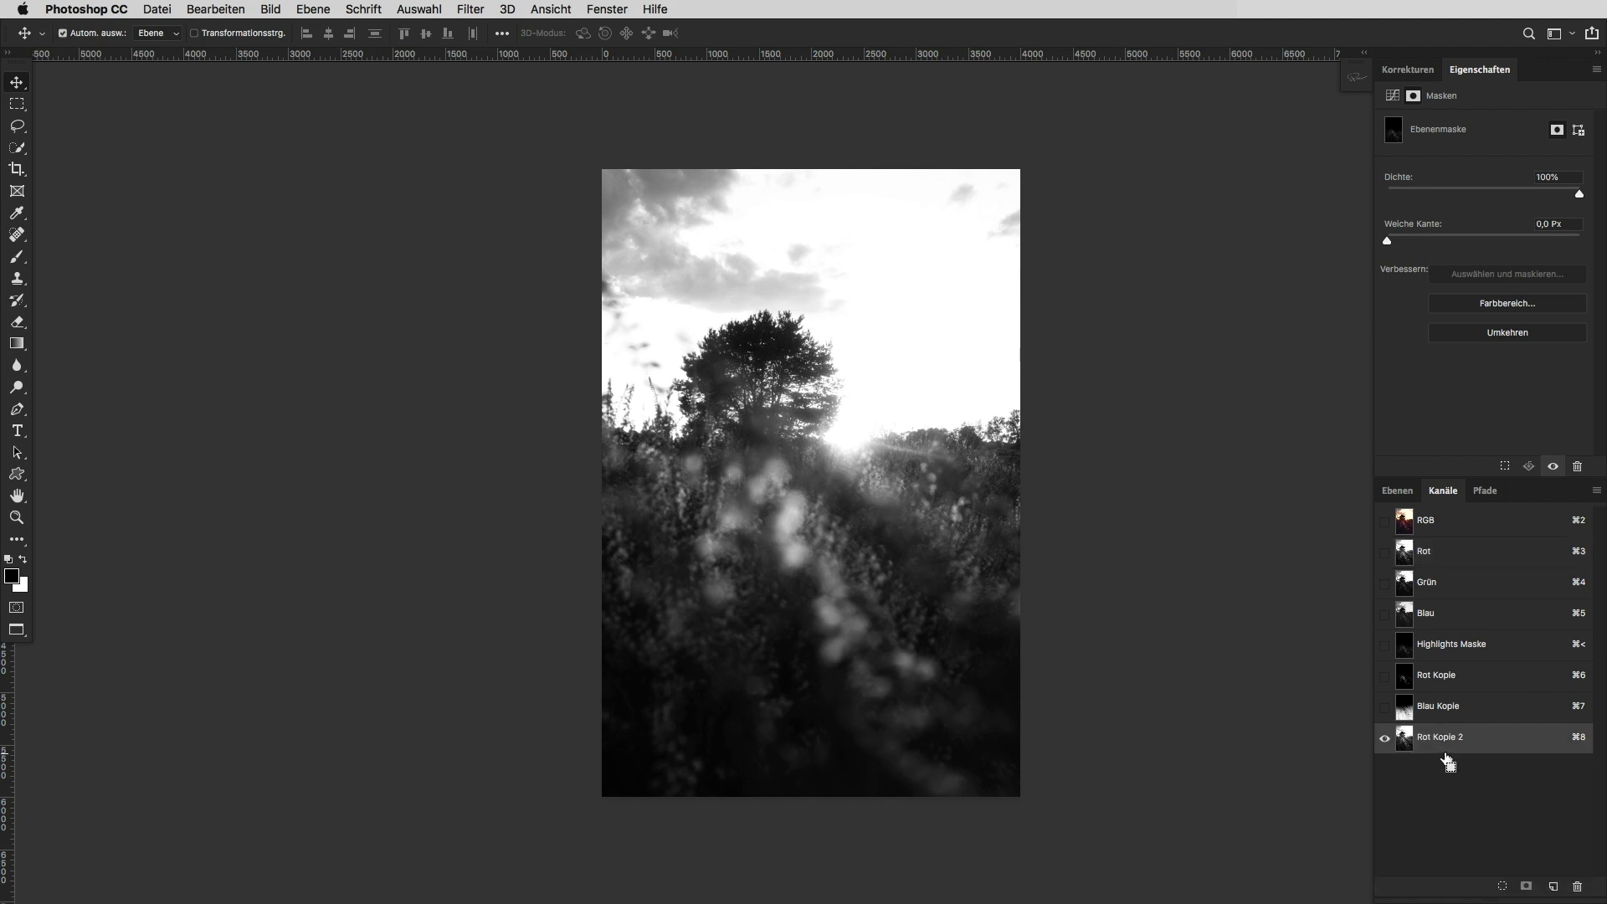
Darken the Rot Kopie 2 channel with Levels, crushing its shadows and midtones
key(super+l)
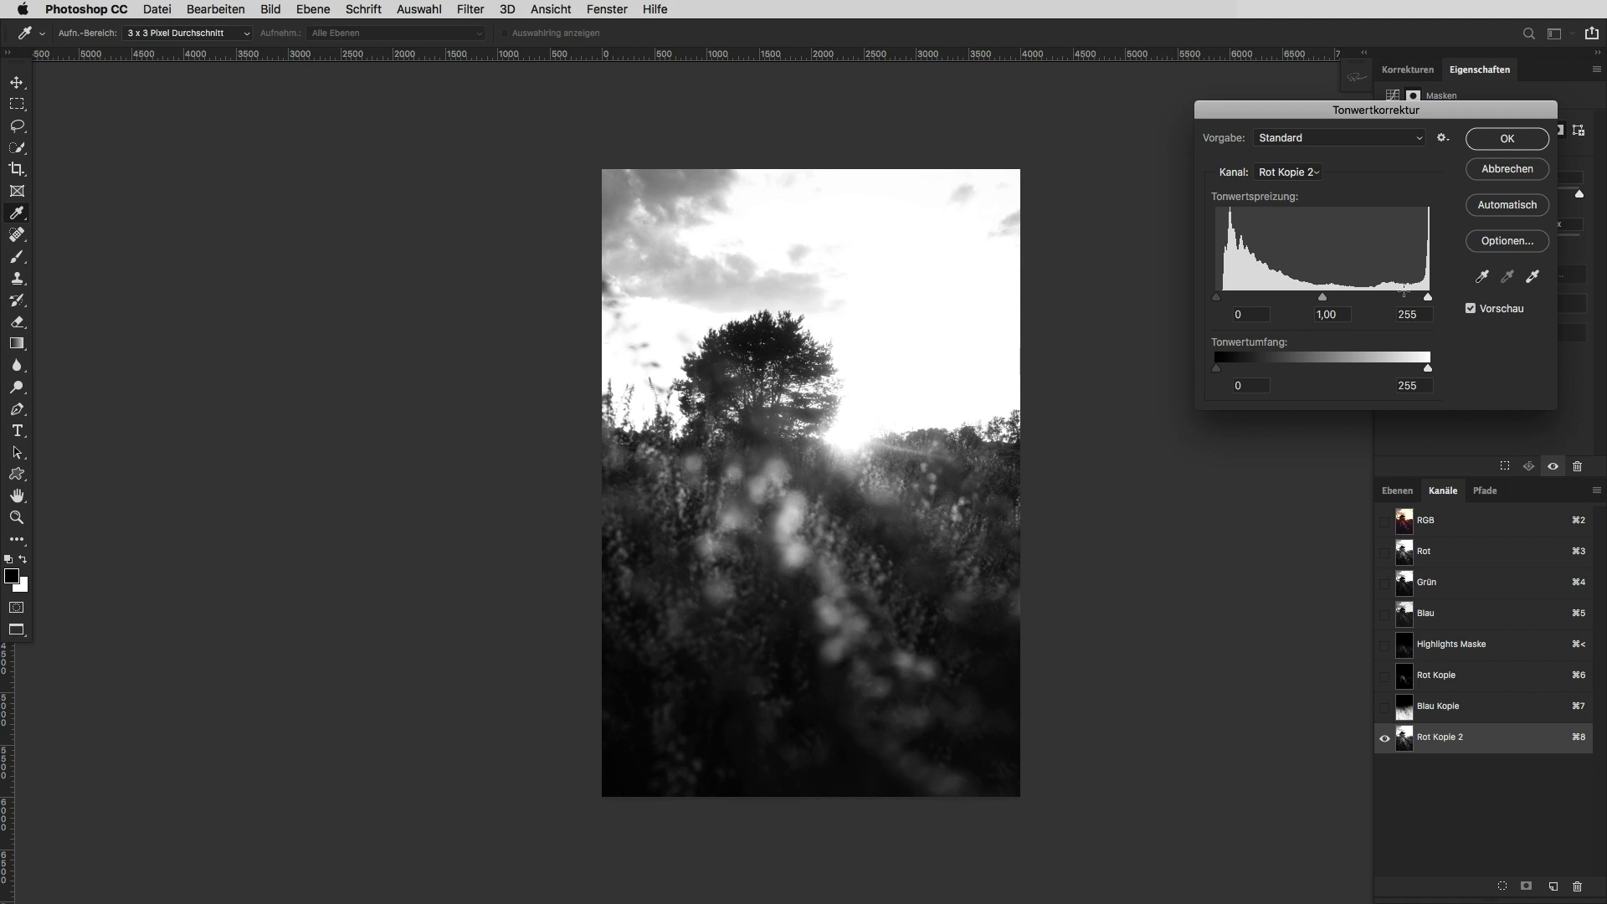
drag(1217, 298, 1243, 299)
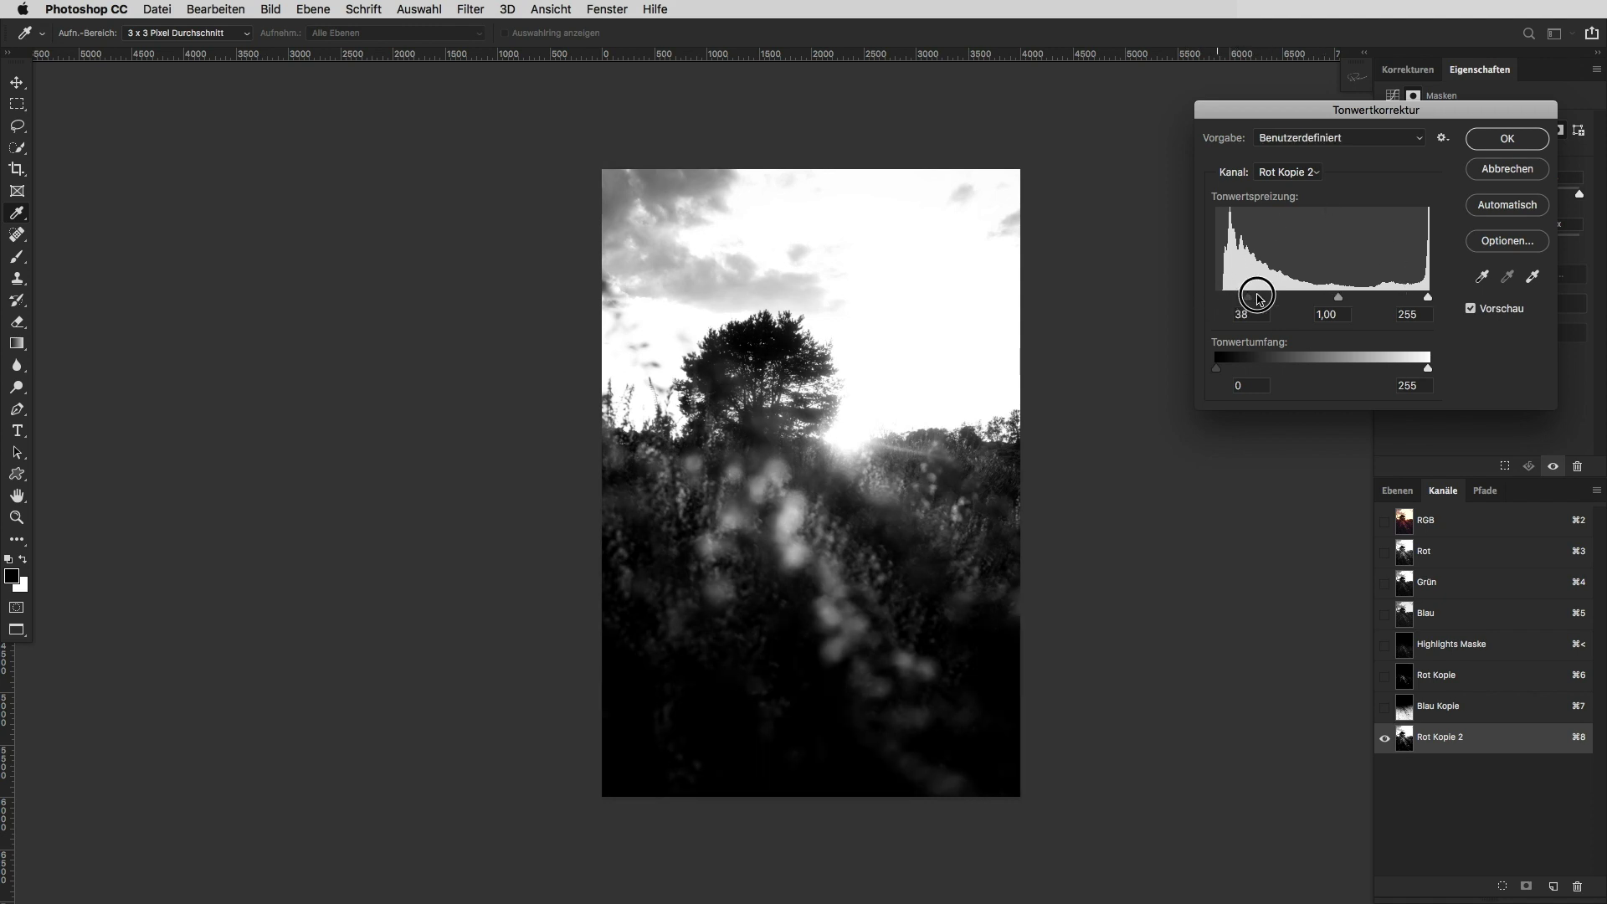
click(1420, 298)
drag(1335, 298, 1356, 298)
click(1507, 139)
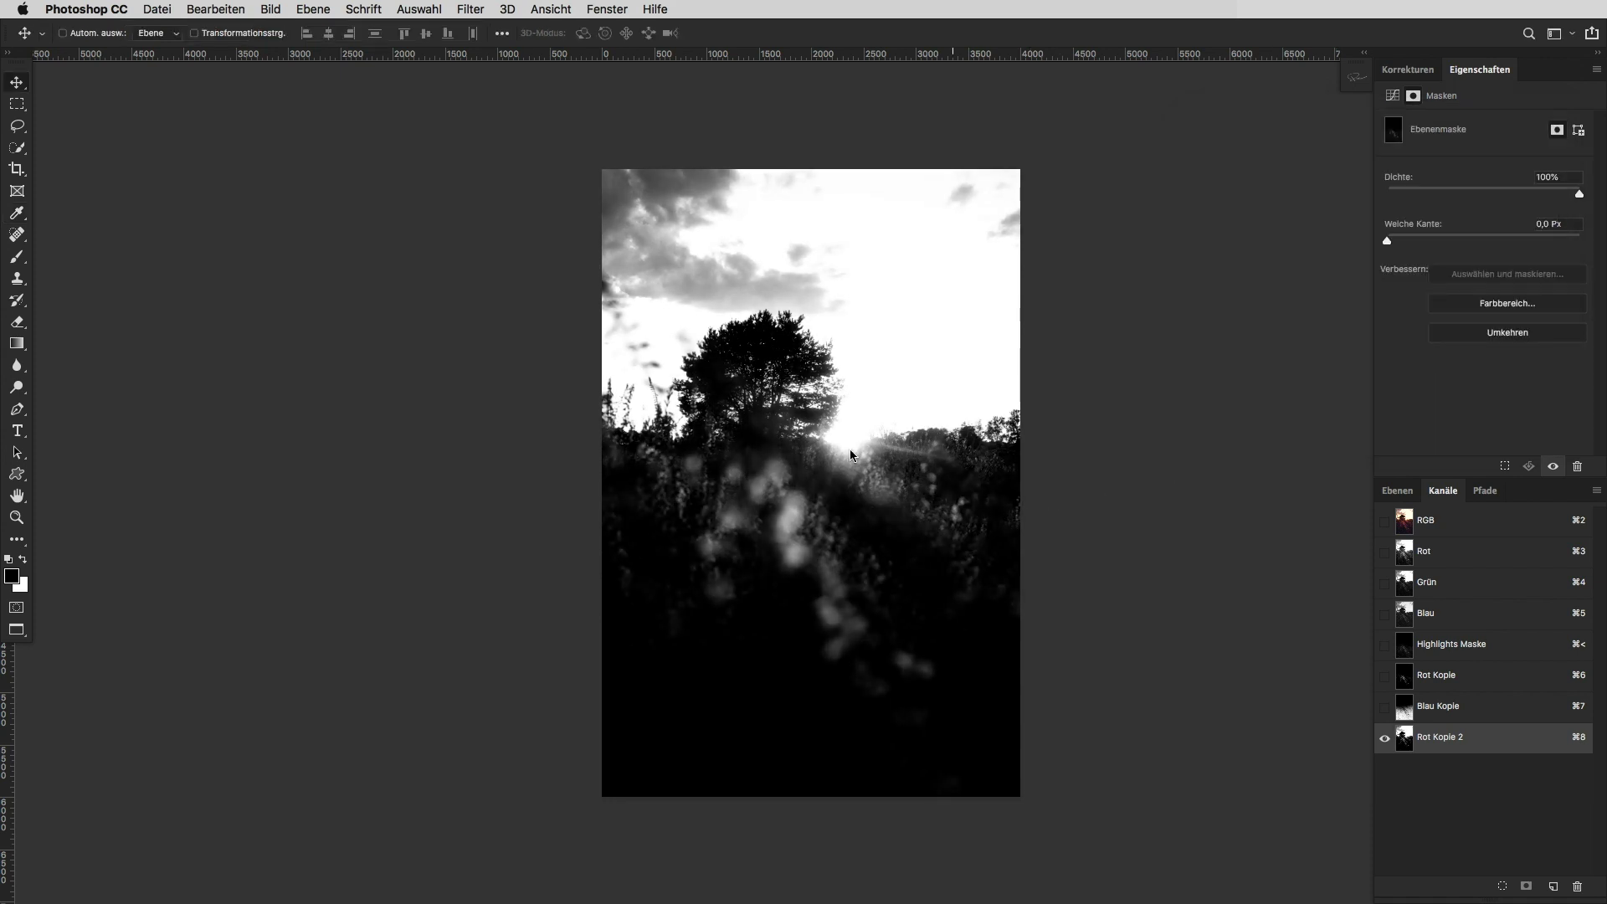
Paint the sky and tree black so only the bright bokeh remains, then check the Highlights mask
key(b)
drag(867, 360, 845, 360)
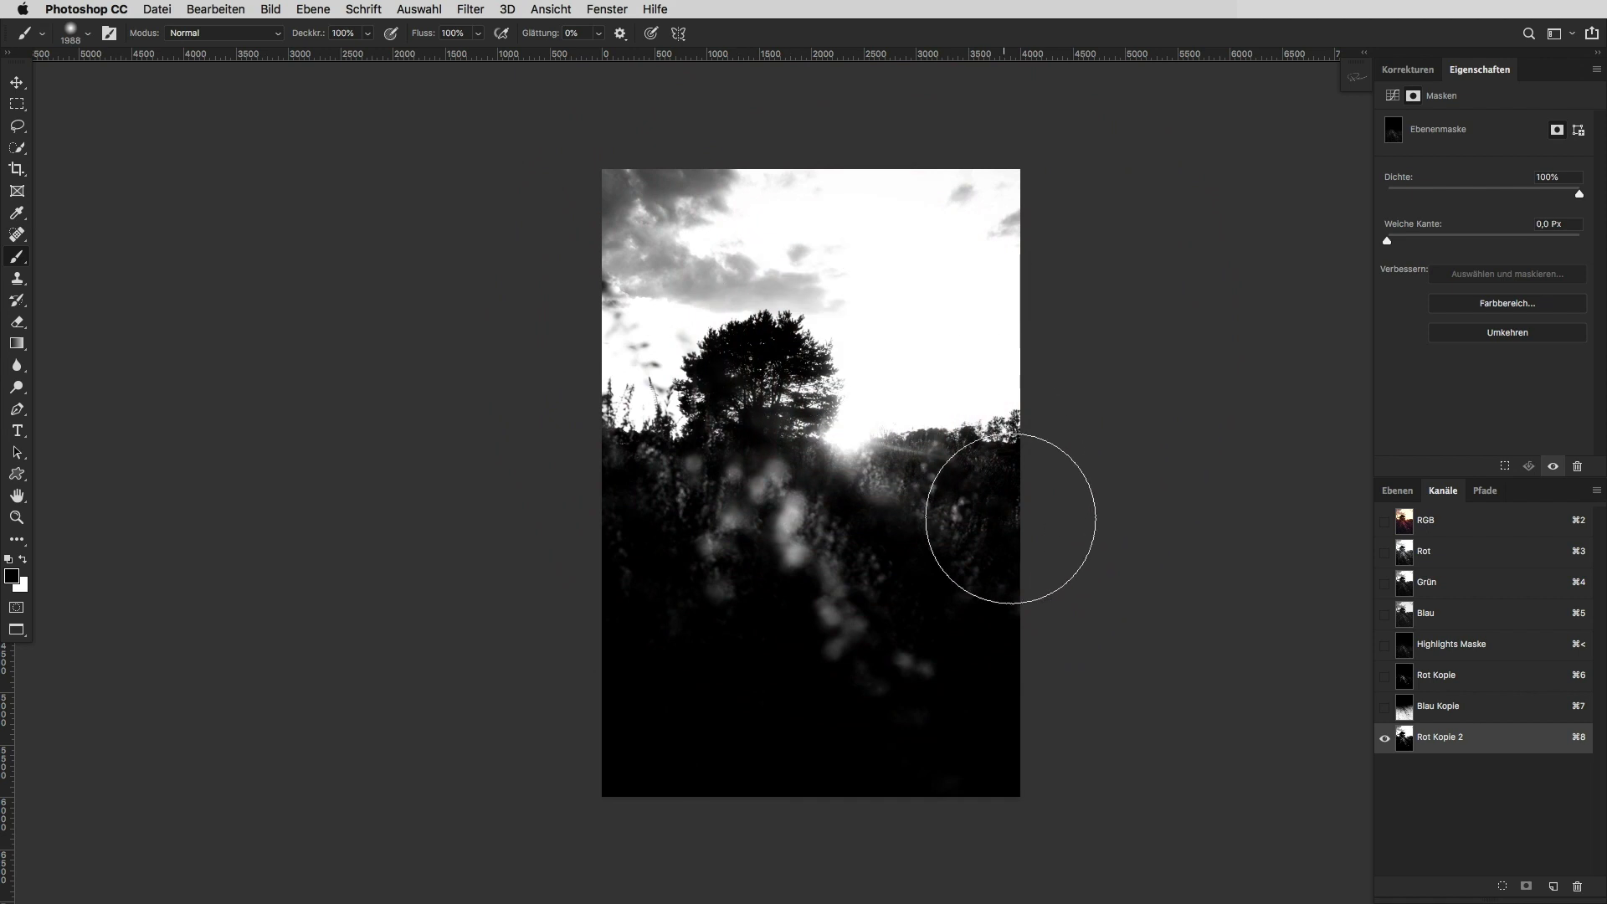
mouse_move(965, 497)
mouse_down()
mouse_move(645, 376)
mouse_move(861, 305)
mouse_move(1040, 304)
mouse_move(566, 215)
mouse_move(988, 201)
mouse_up()
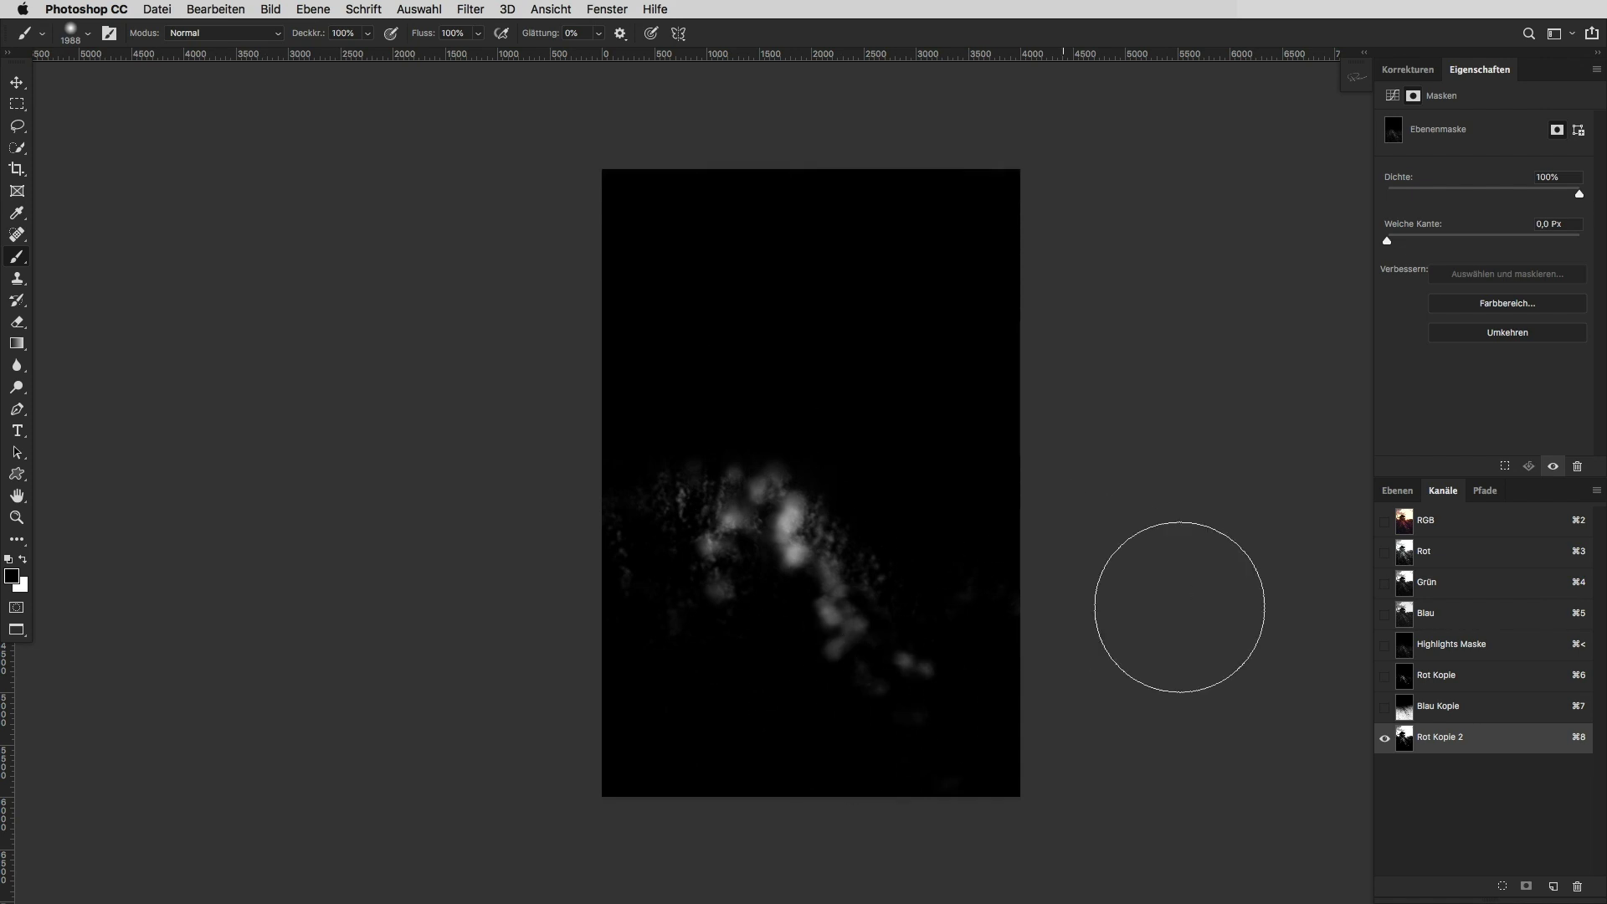
click(1458, 526)
click(1397, 490)
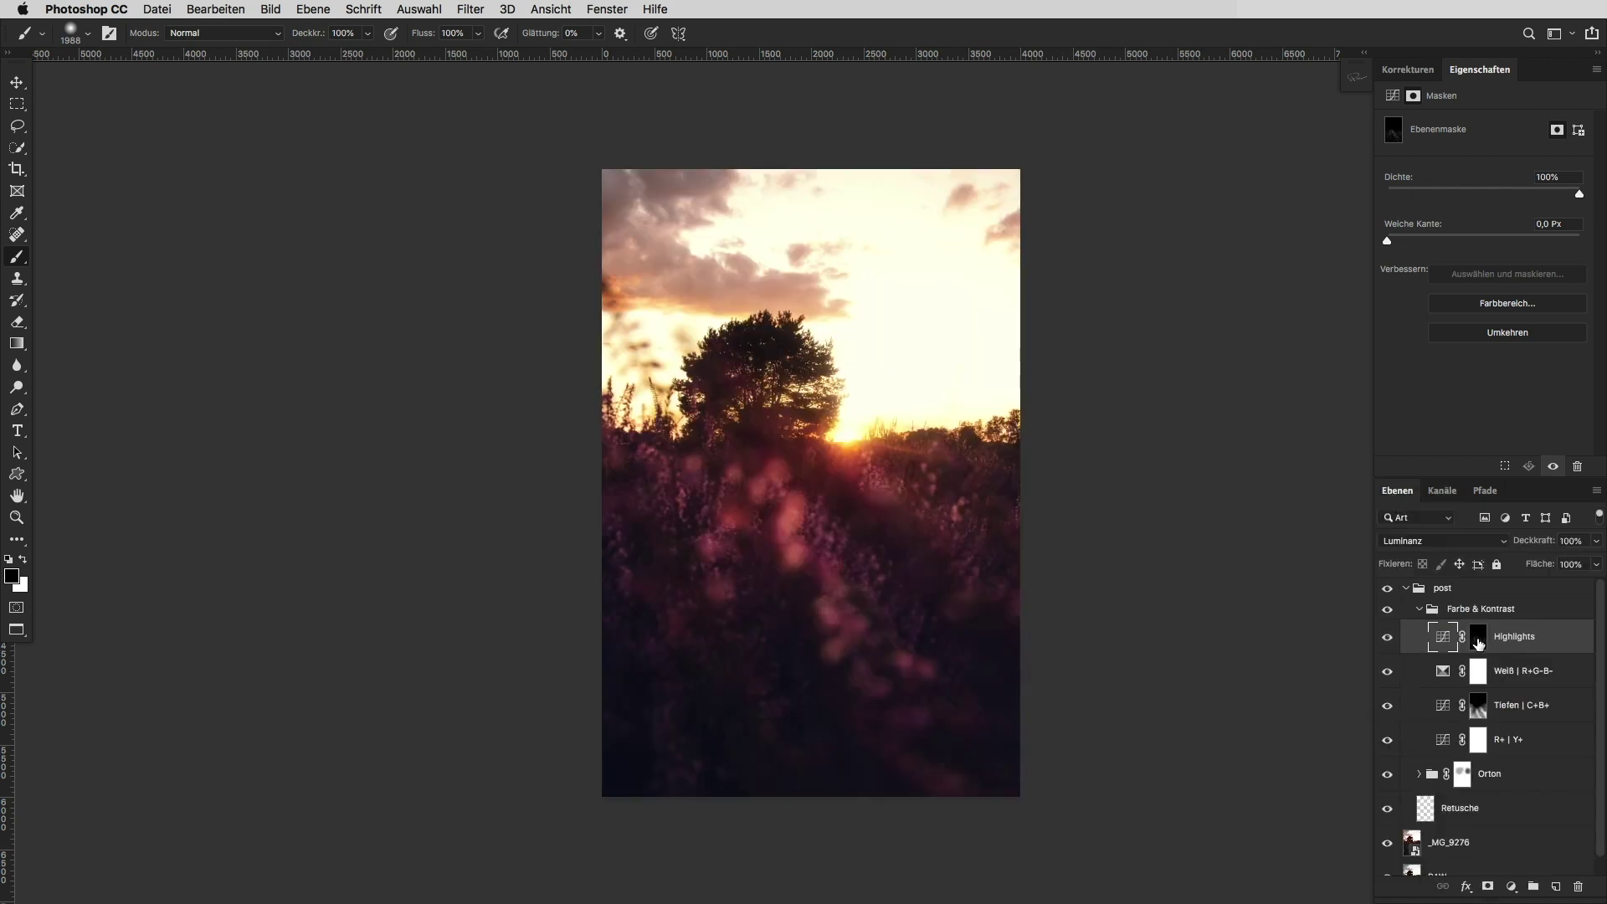
alt+click(1477, 641)
Collapse the Farbe & Kontrast and post groups, then select the _MG_9276 layer
alt+click(1479, 643)
click(1427, 610)
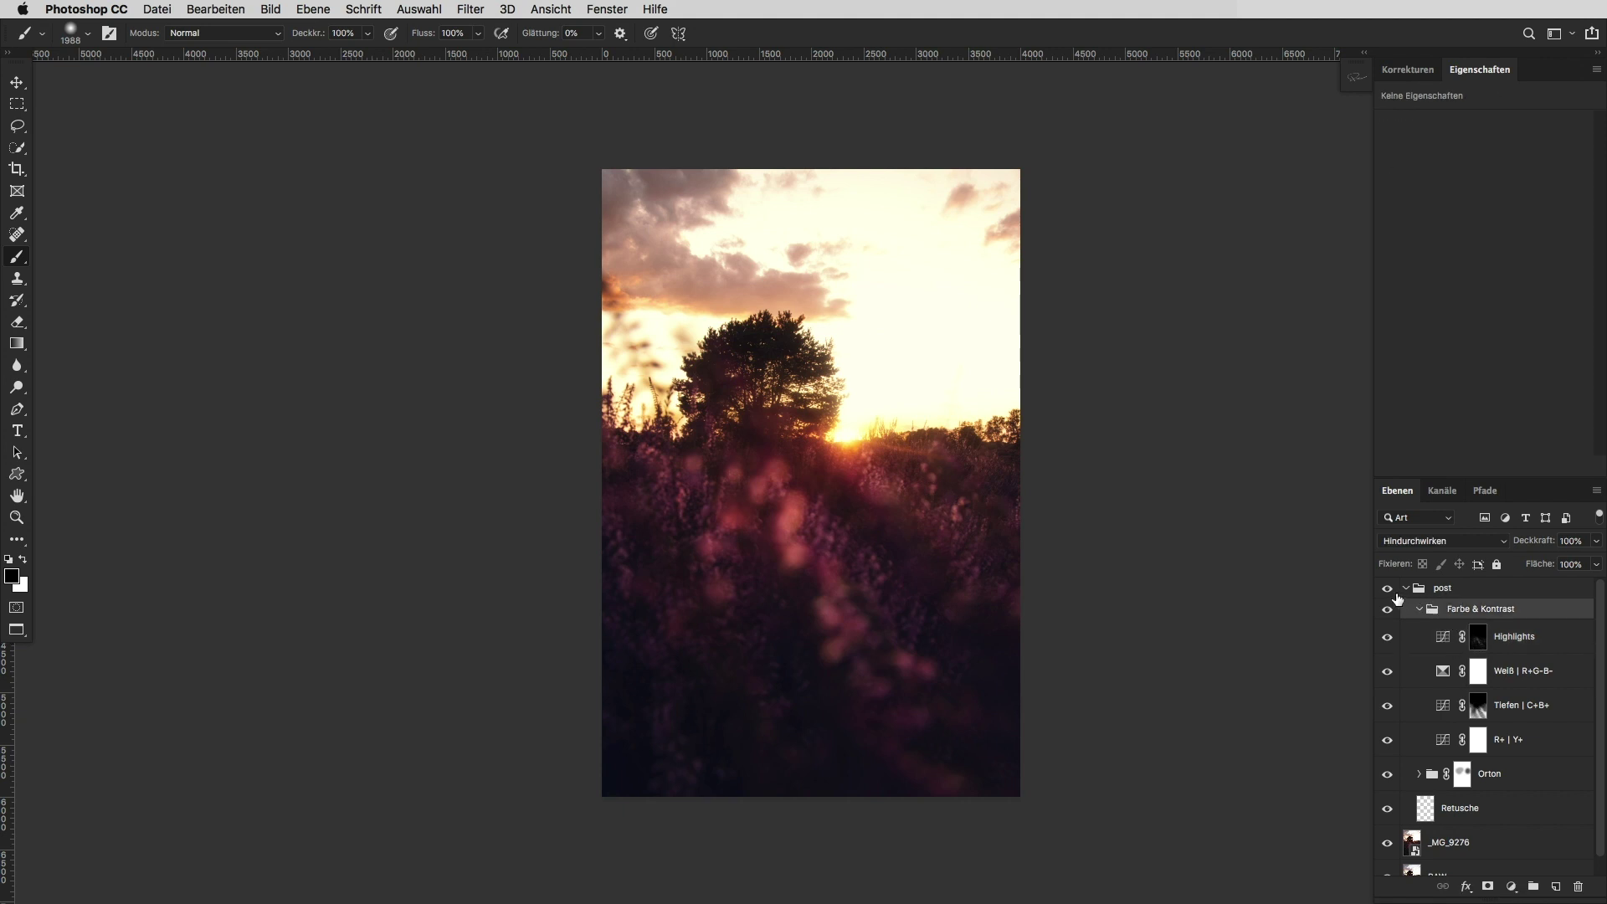
click(1419, 610)
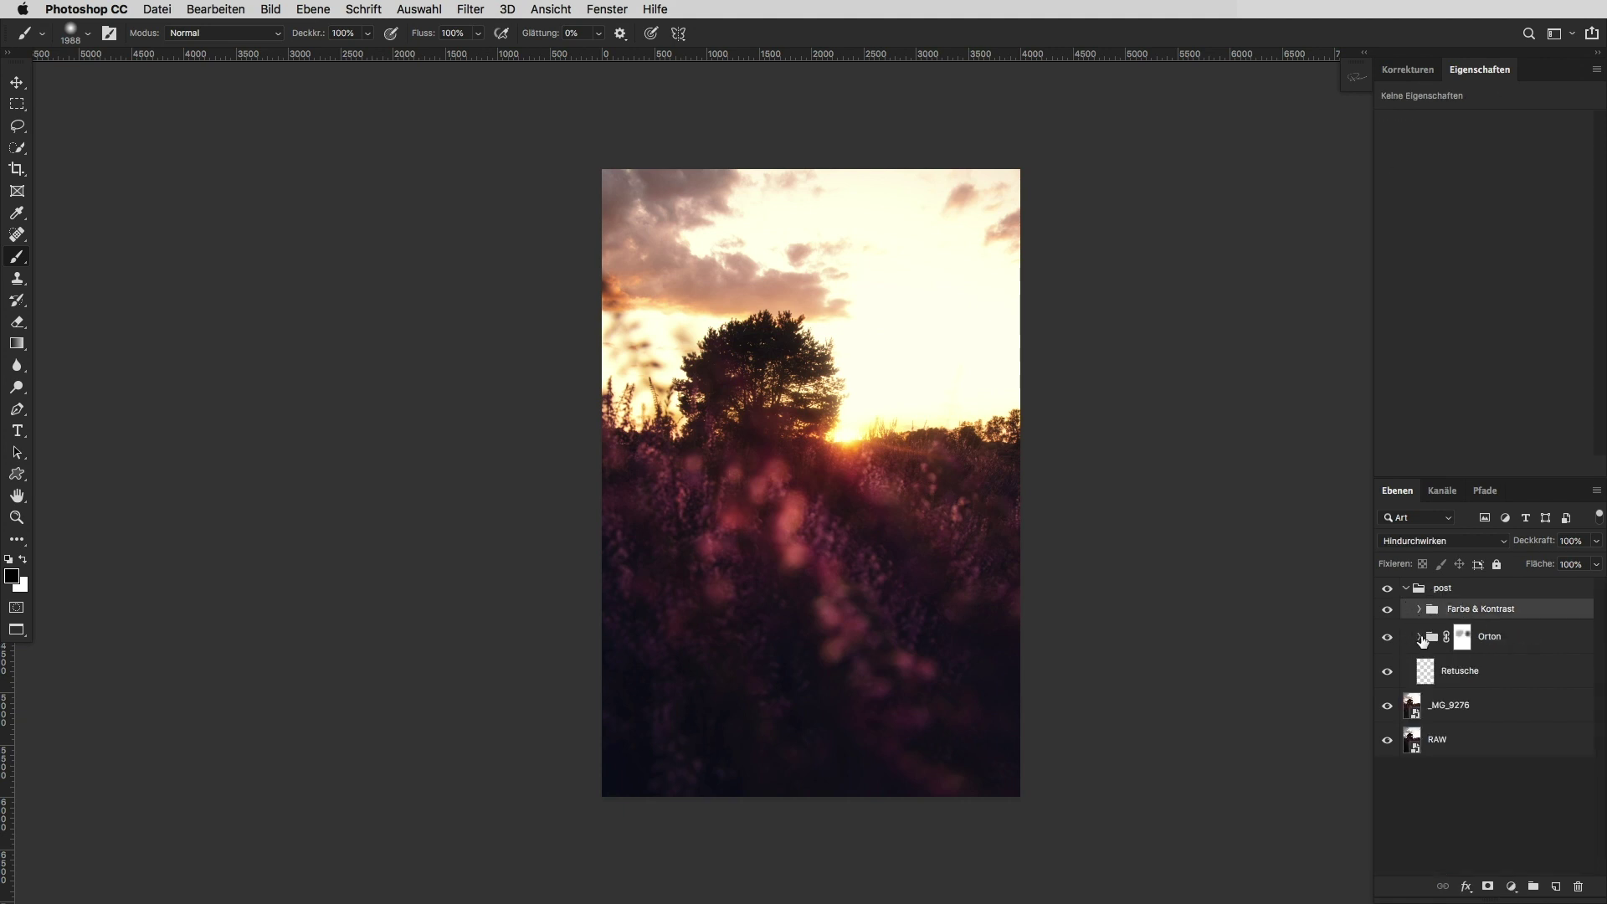
click(1388, 638)
click(1406, 587)
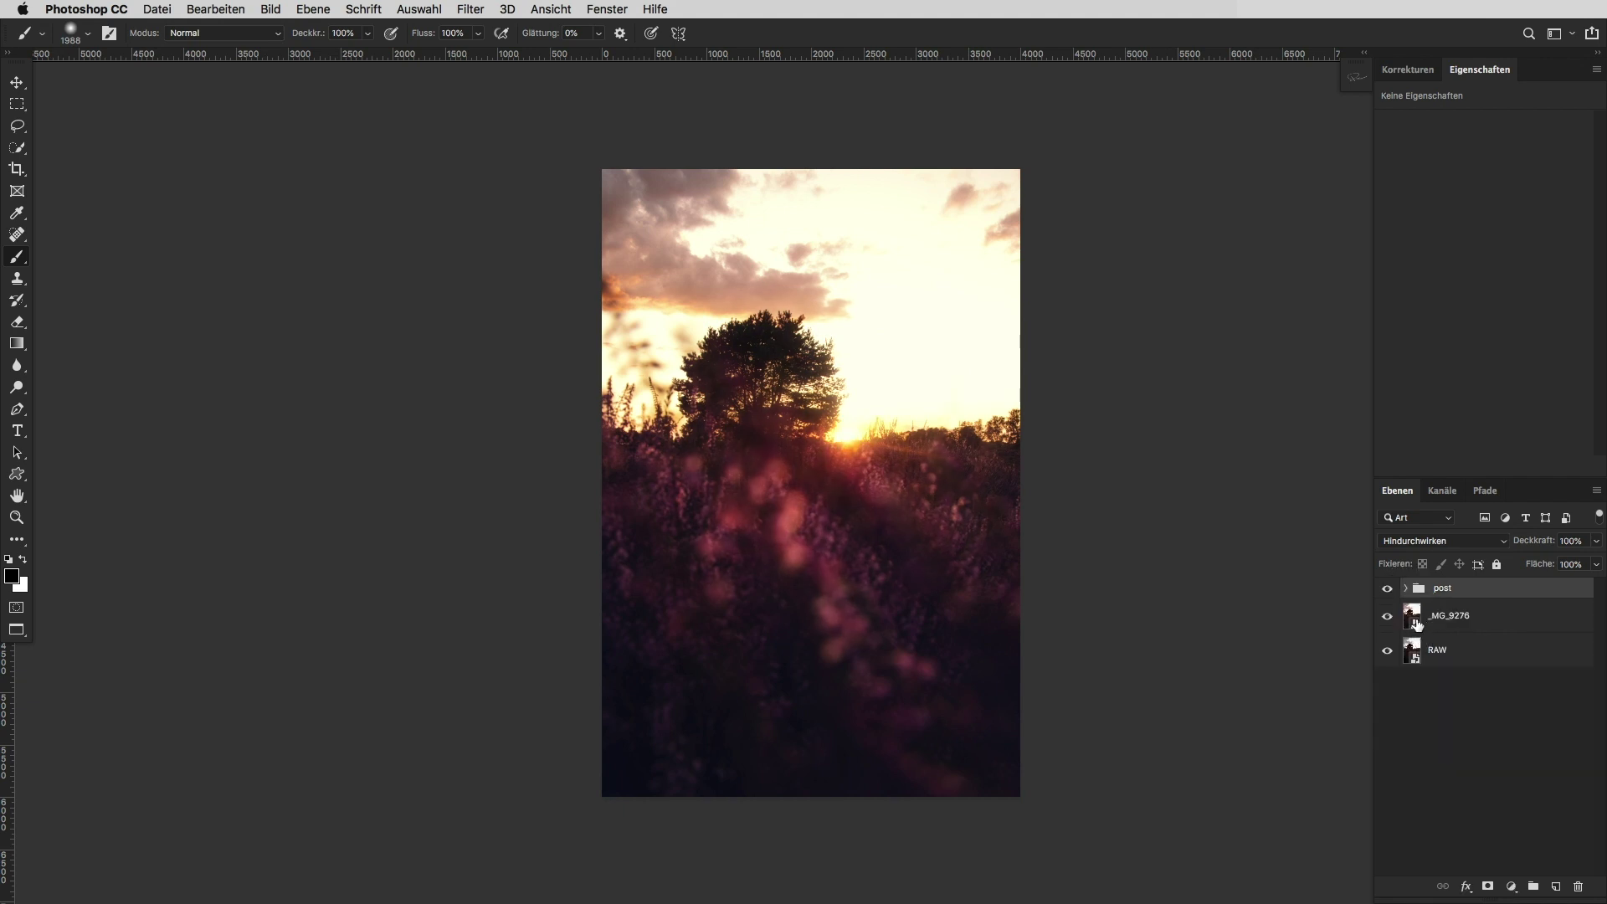
click(1417, 623)
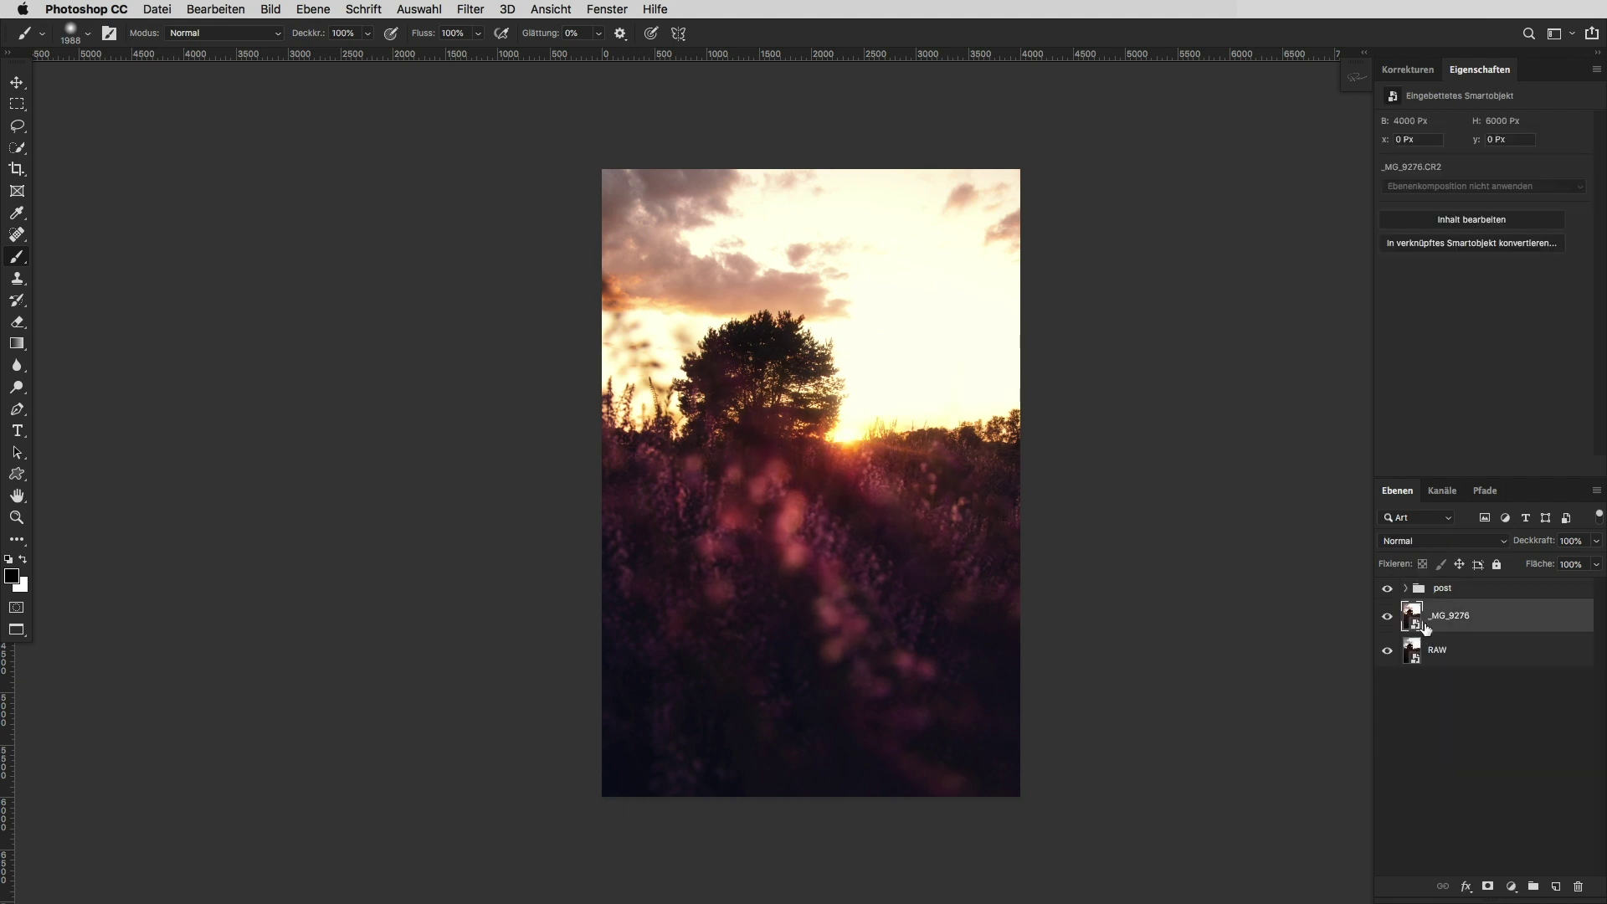